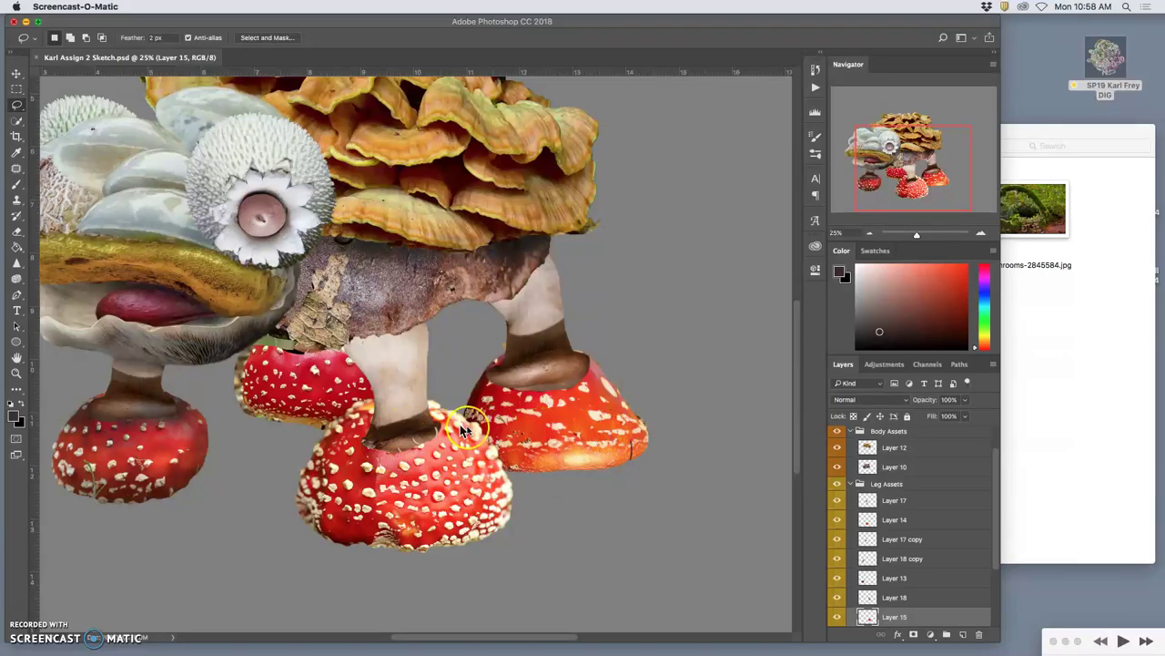
Swap the caps of the two rear legs, placing the orange-red cap under the middle back leg and the other under the rearmost leg.
left_click(586, 414)
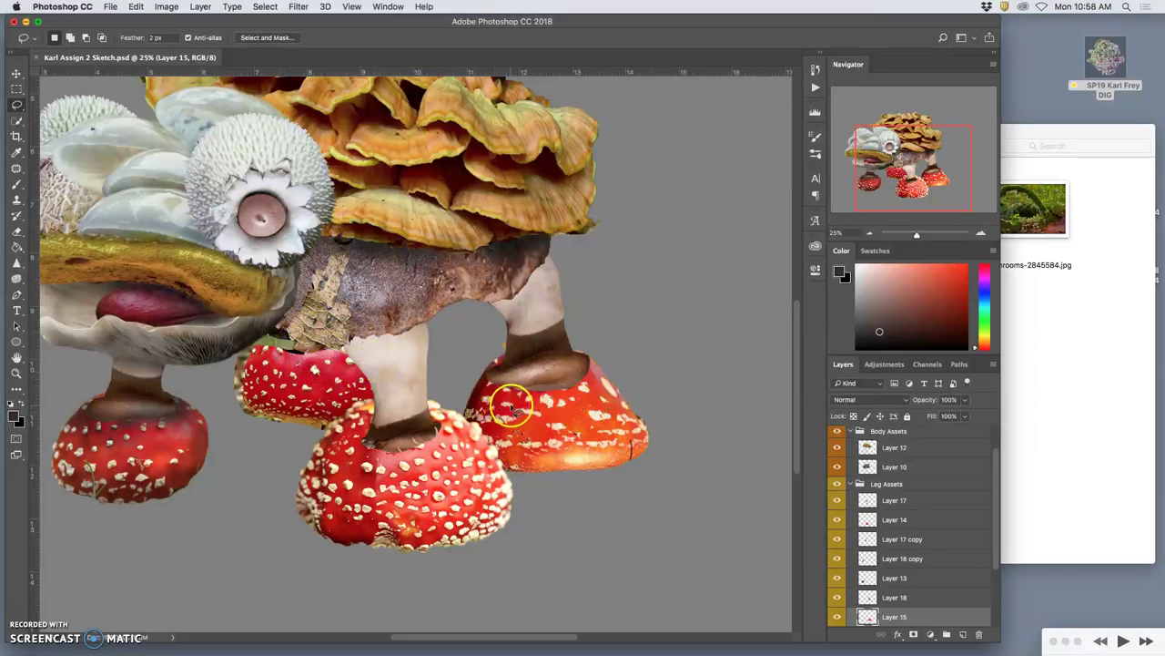
key("super+minus")
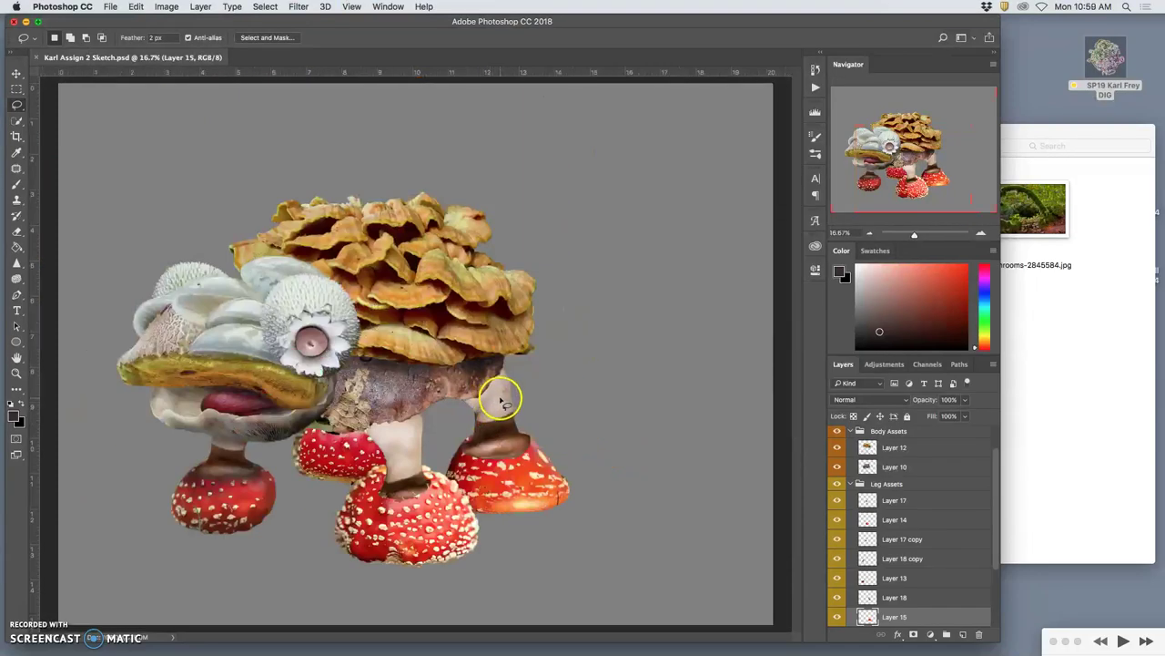
left_click(17, 72)
left_click_drag(394, 437, 355, 454)
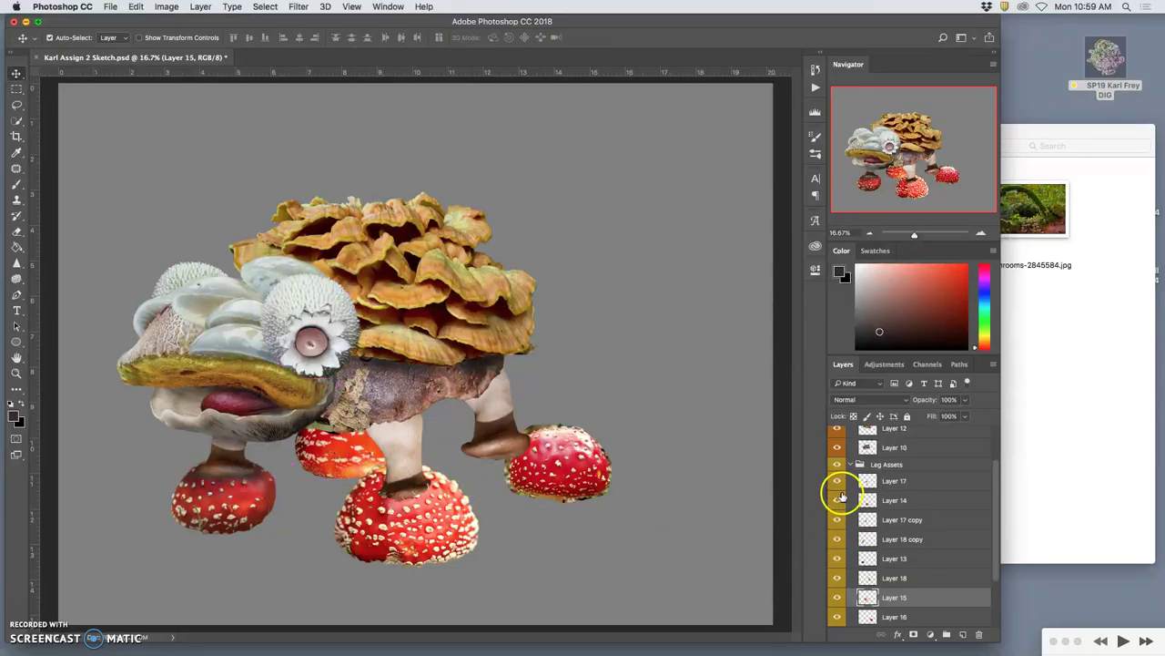
Hide the Body Assets and Head Assets groups so only the leg layers show.
scroll(856, 478, "up", 3)
left_click(851, 466)
left_click(852, 466)
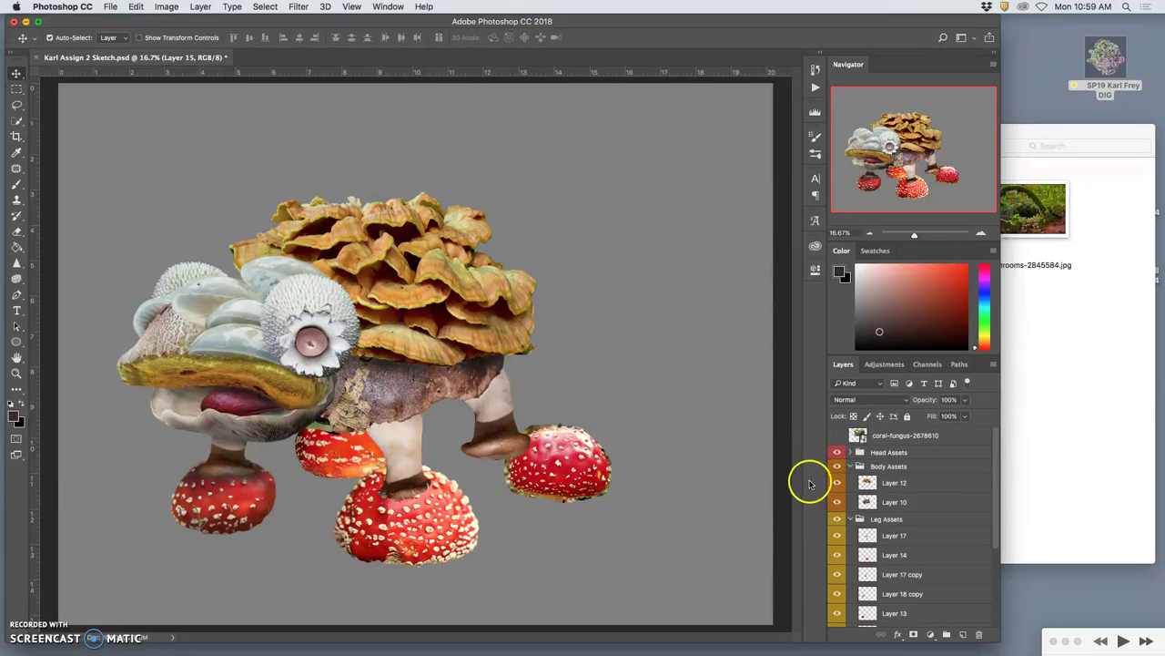
left_click(836, 466)
left_click(856, 466)
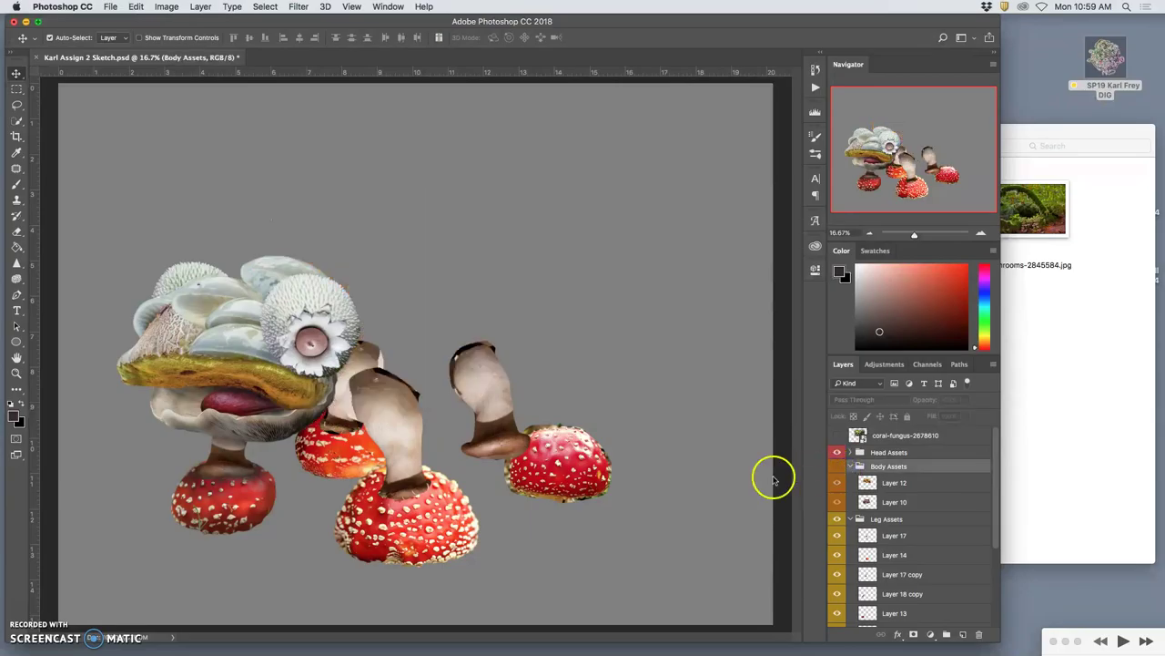
left_click(837, 451)
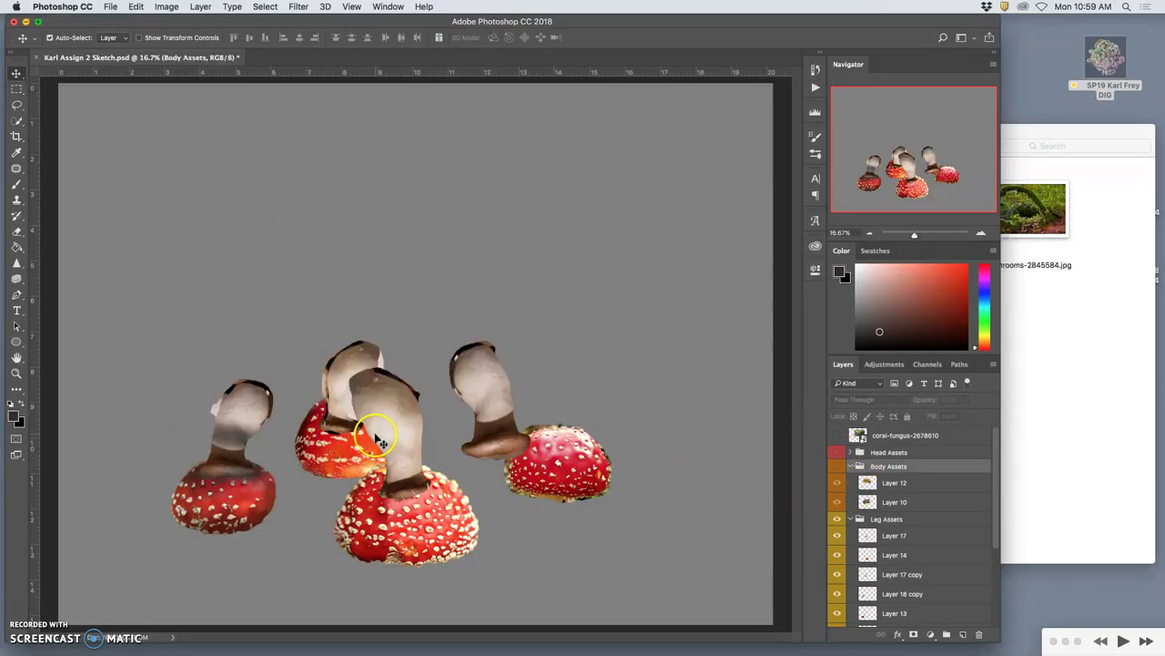
Reposition the orange-red cap on Layer 15 at the back leg, scale it to about 72%, and flip it.
left_click_drag(355, 450, 335, 444)
key("ctrl+t")
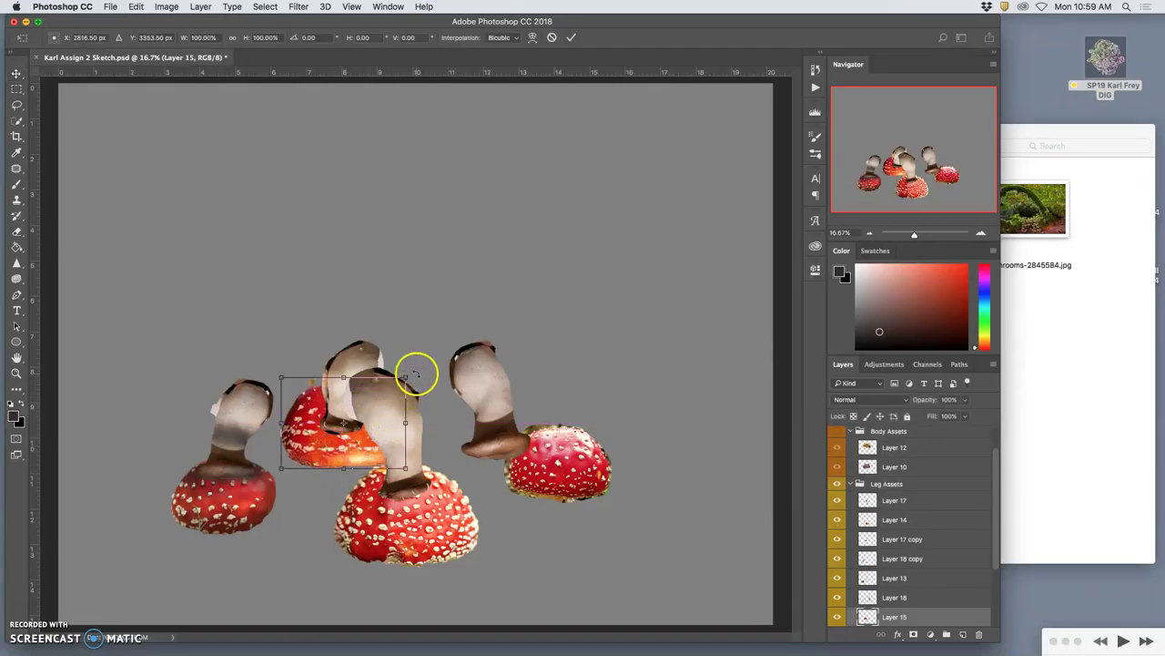
left_click_drag(416, 364, 373, 407)
right_click(347, 438)
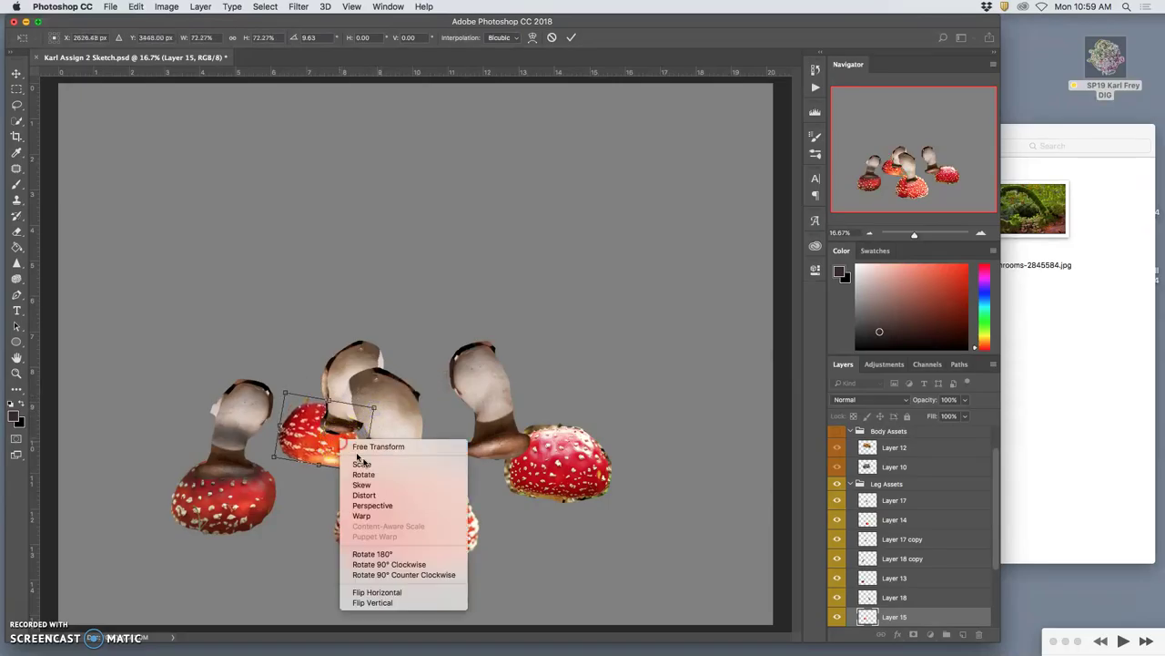
left_click(382, 599)
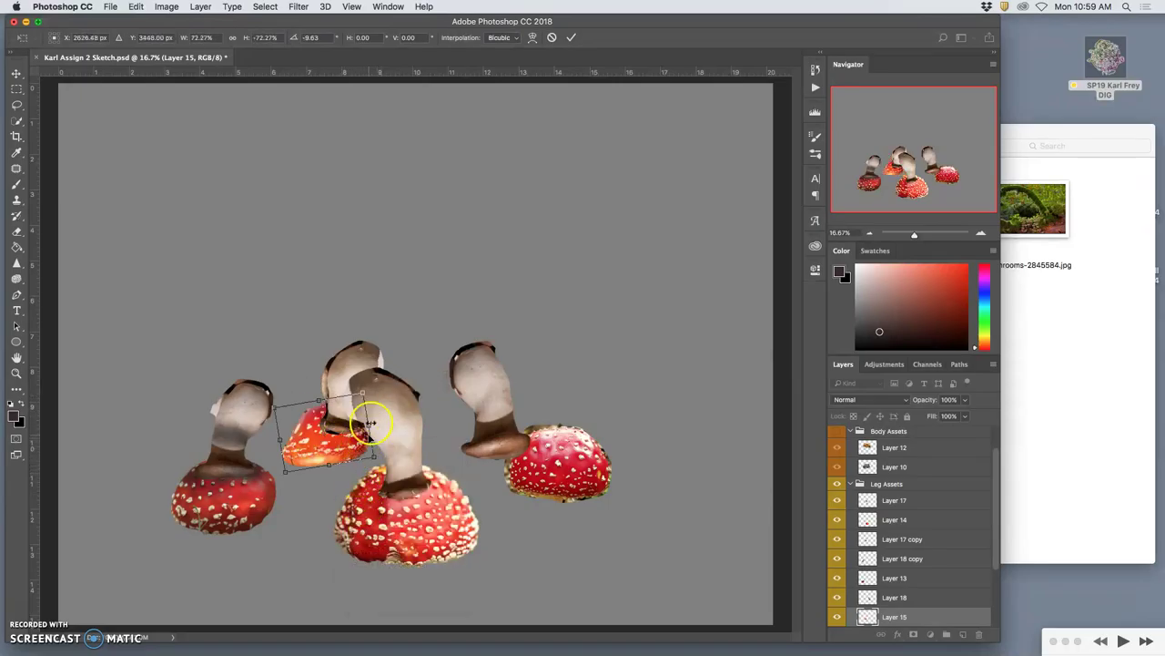
Rotate and shift the back leg's cap so it sits under its stem, warp it slightly, and apply the transform.
left_click_drag(372, 385, 360, 450)
left_click_drag(396, 394, 402, 371)
left_click_drag(355, 449, 303, 432)
right_click(348, 448)
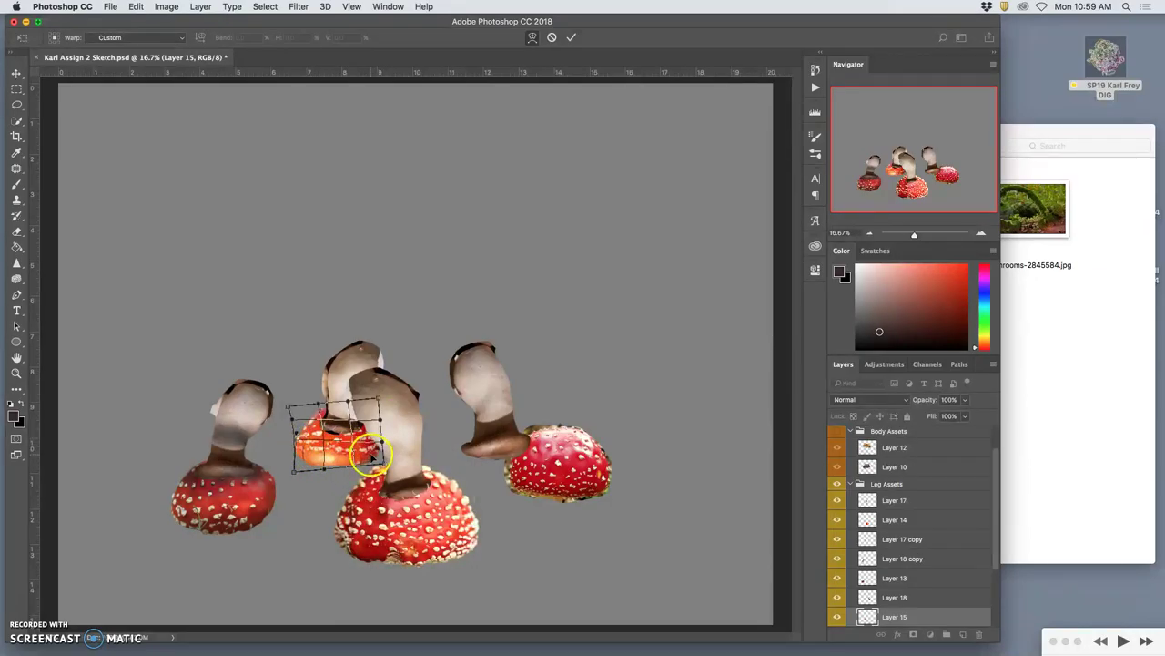
key("Return")
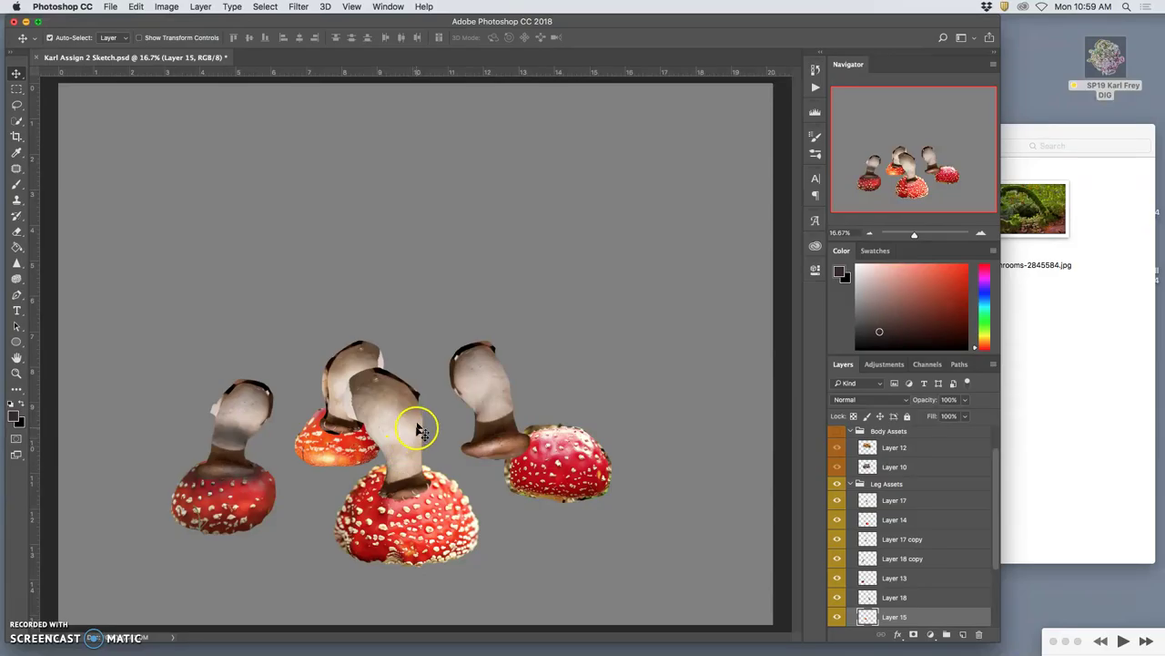
Darken the back leg's cap with Levels, setting the midtone input to 0.67 and the white output to about 226.
left_click(167, 9)
mouse_move(218, 40)
left_click(294, 50)
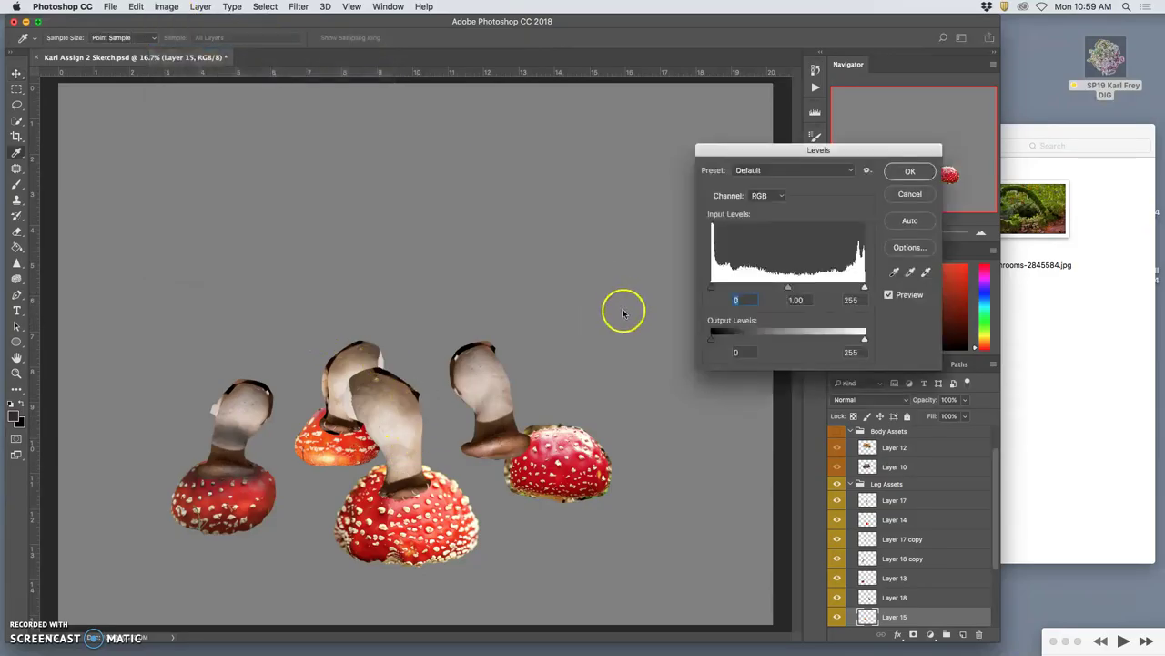
left_click_drag(789, 287, 806, 289)
left_click_drag(864, 338, 848, 341)
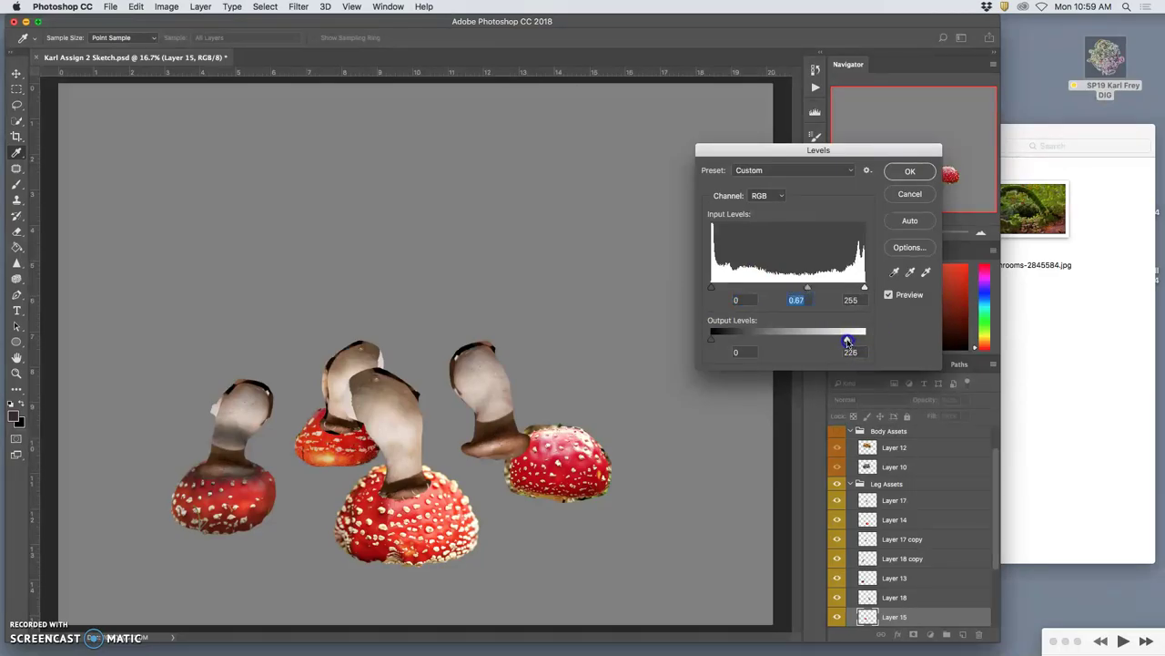
left_click(910, 172)
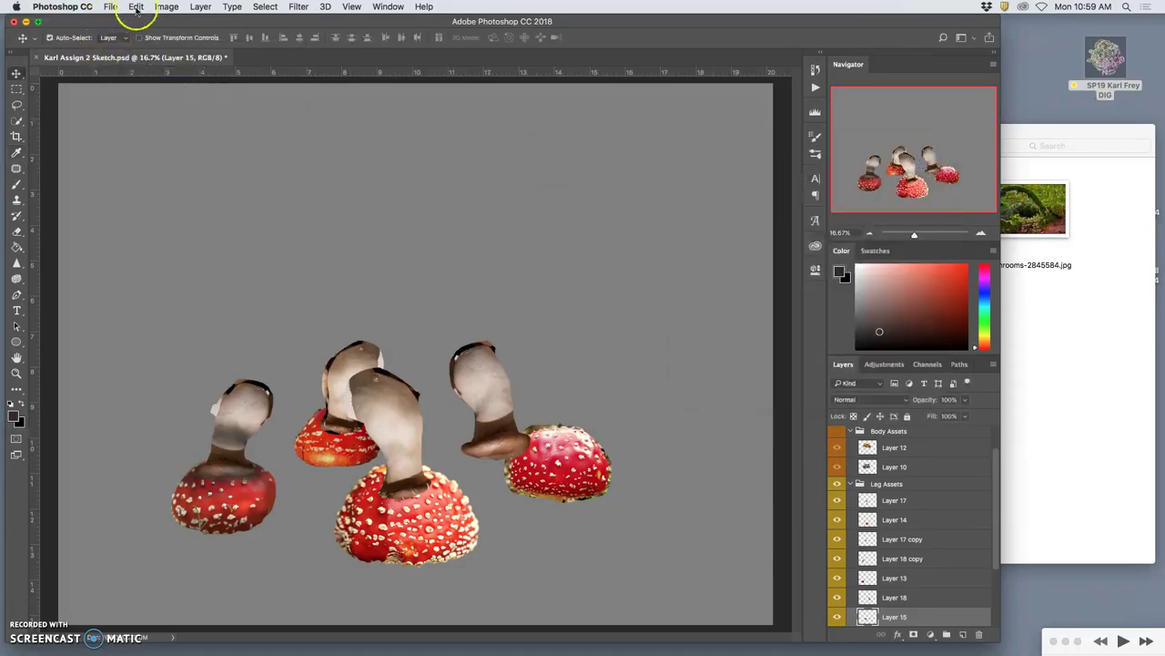
Use Color Balance on the back cap to shift midtones toward blue and highlights toward cyan and blue, with highlight blue about +28.
left_click(164, 7)
mouse_move(185, 40)
left_click(304, 117)
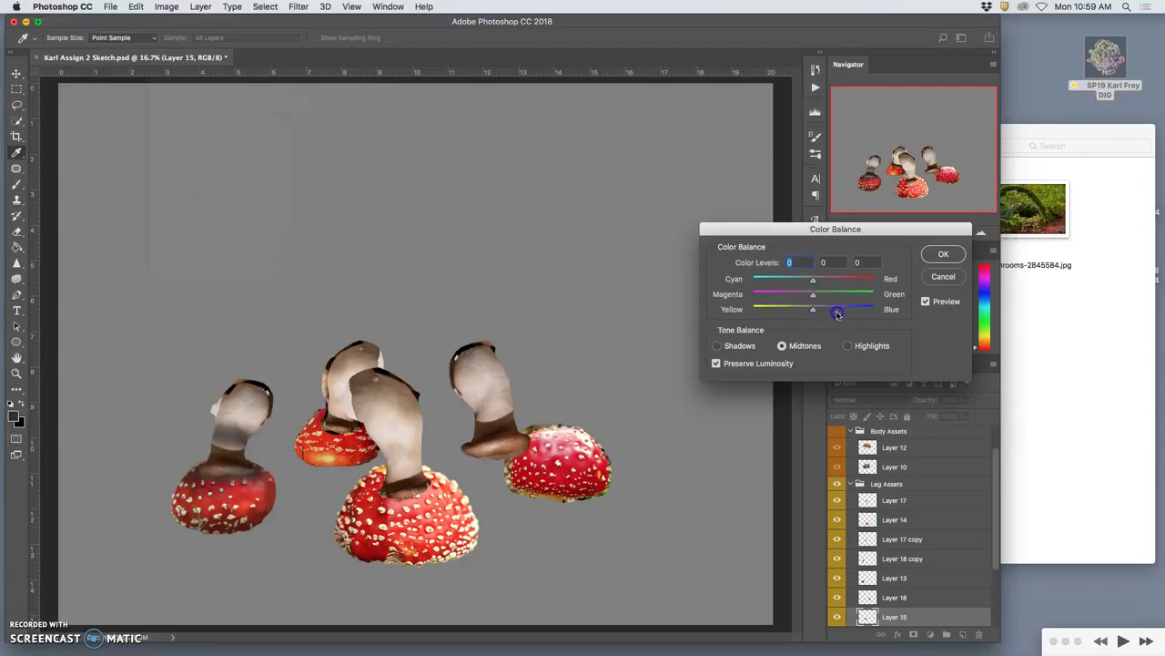
left_click_drag(826, 310, 823, 310)
left_click(847, 346)
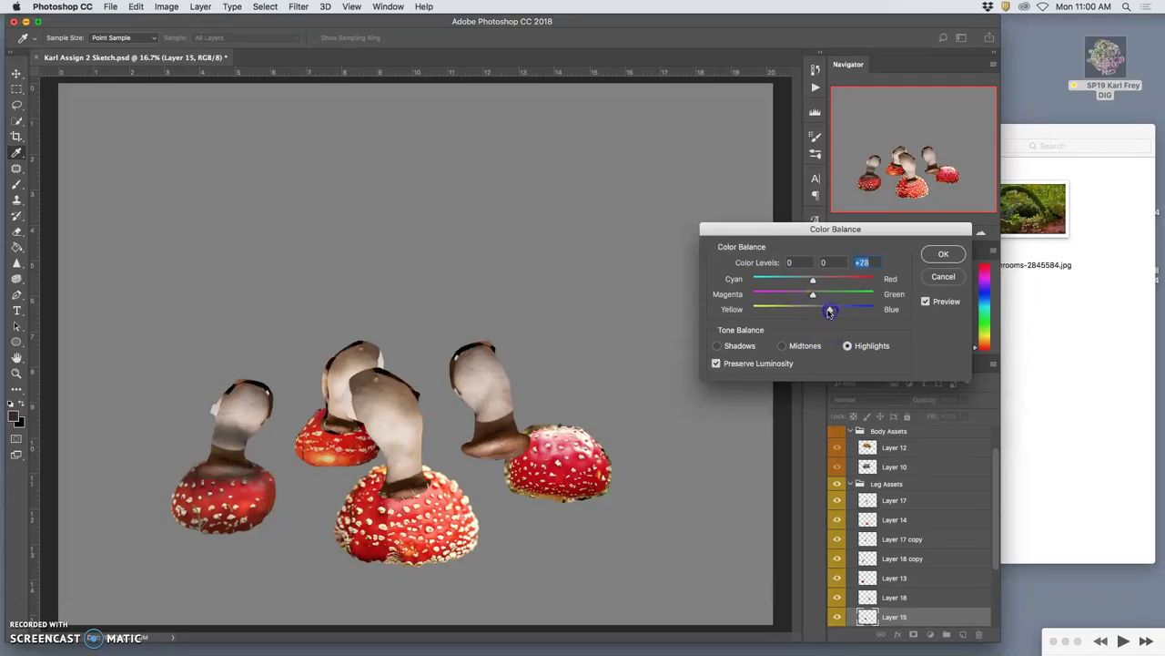
left_click_drag(813, 279, 799, 282)
Shift the back cap's midtones slightly toward magenta and its shadows toward blue, and apply the color balance.
left_click(781, 346)
left_click_drag(812, 298, 810, 297)
left_click(717, 346)
left_click_drag(813, 309, 823, 311)
left_click(942, 254)
key("v")
Reduce the back cap's saturation to about -23 with Hue/Saturation and lower its lightness slightly.
left_click(165, 7)
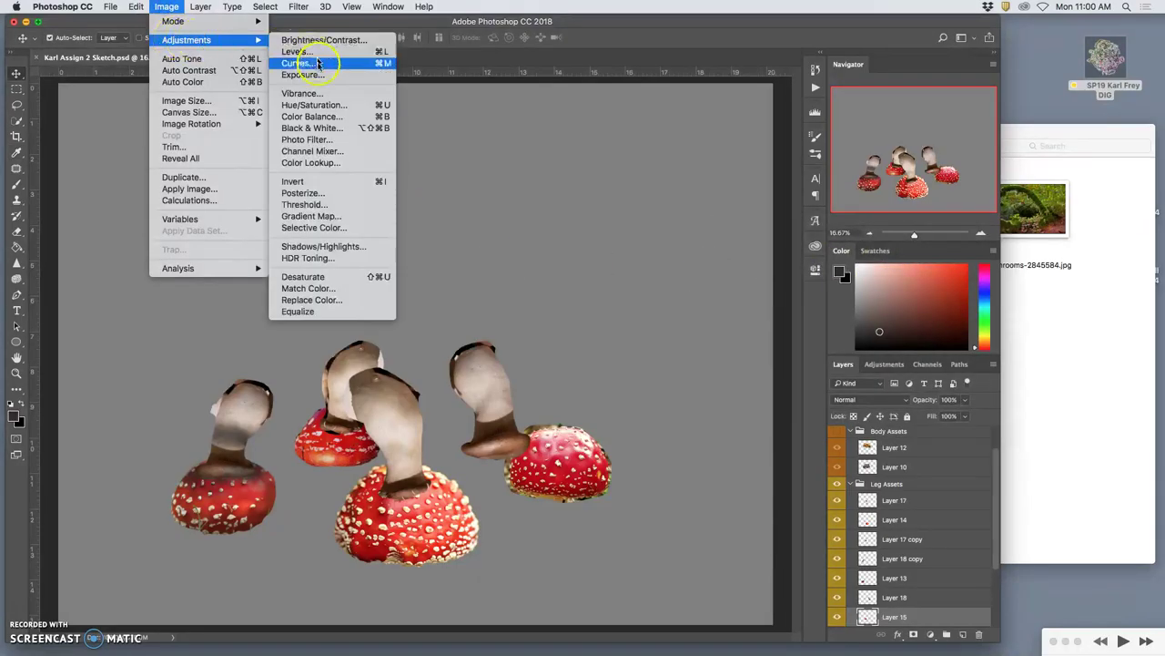
left_click(438, 223)
key("super+u")
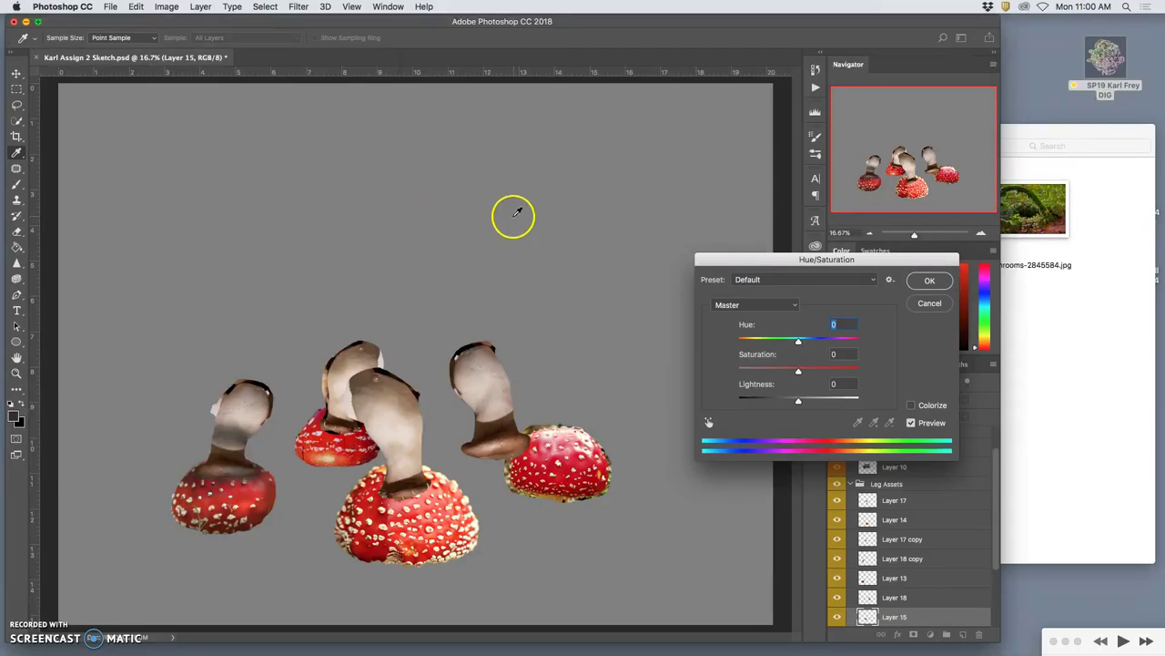
left_click_drag(798, 371, 785, 373)
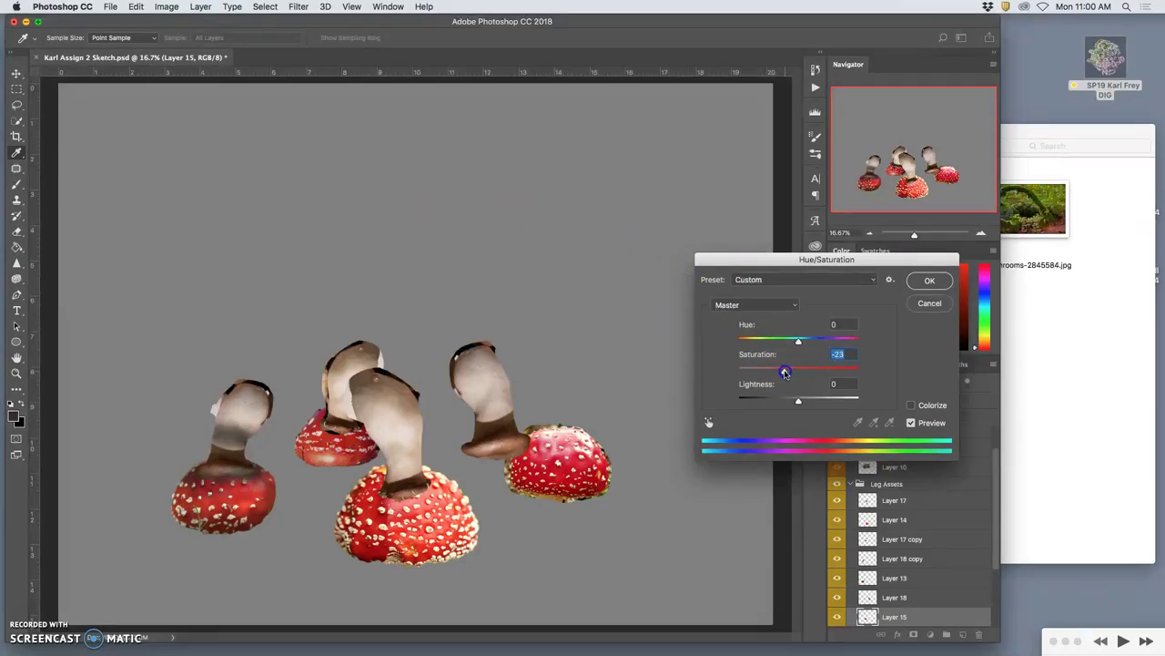
left_click_drag(799, 400, 793, 403)
left_click(929, 280)
key("v")
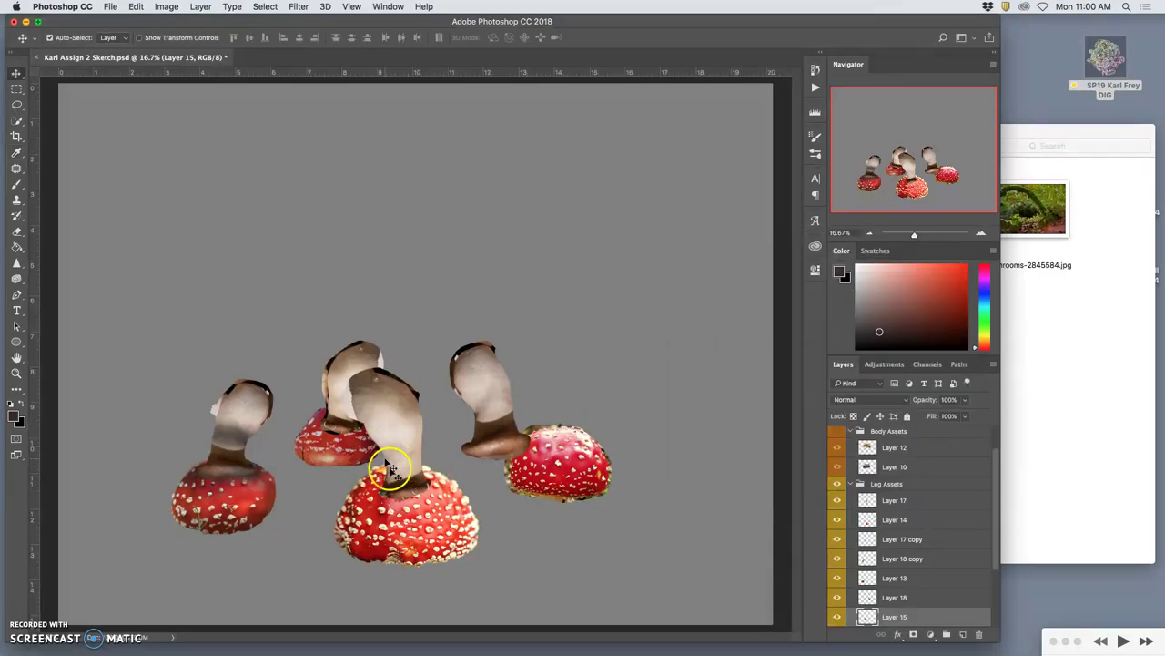
Move the red cap on Layer 16 so it sits centered under the rearmost leg's stem.
left_click_drag(570, 457, 431, 299)
key("super+equal")
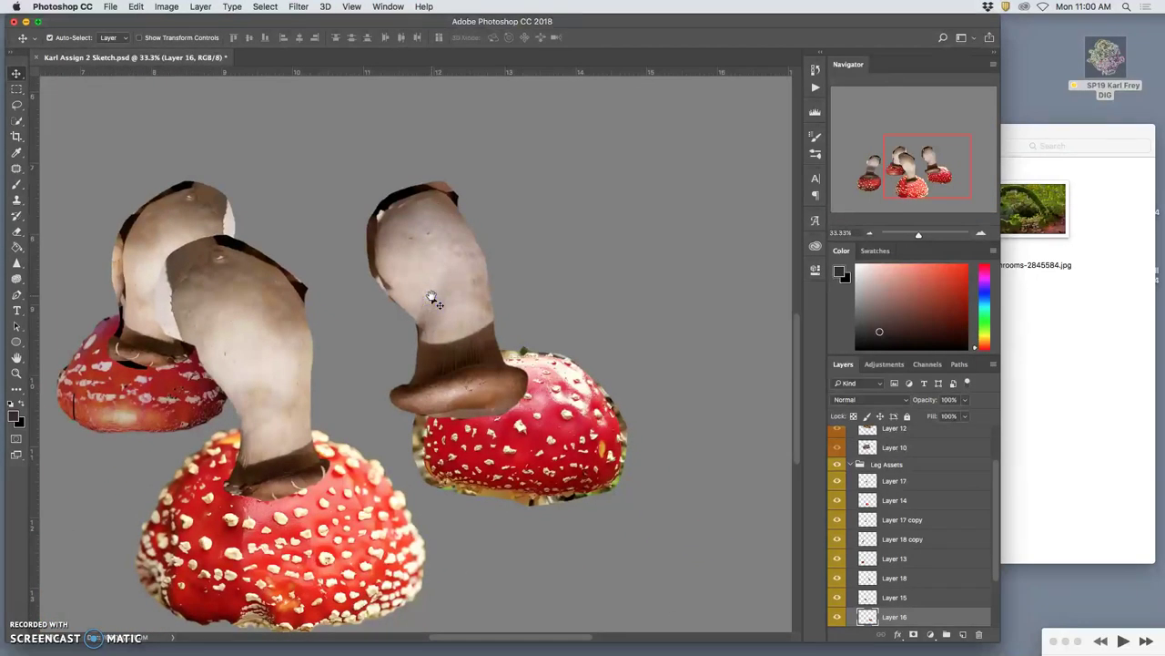
left_click_drag(551, 410, 498, 407)
Lasso the leftover background around the Layer 16 cap, following its edge closely, delete it, and clear the selection.
key("super+equal")
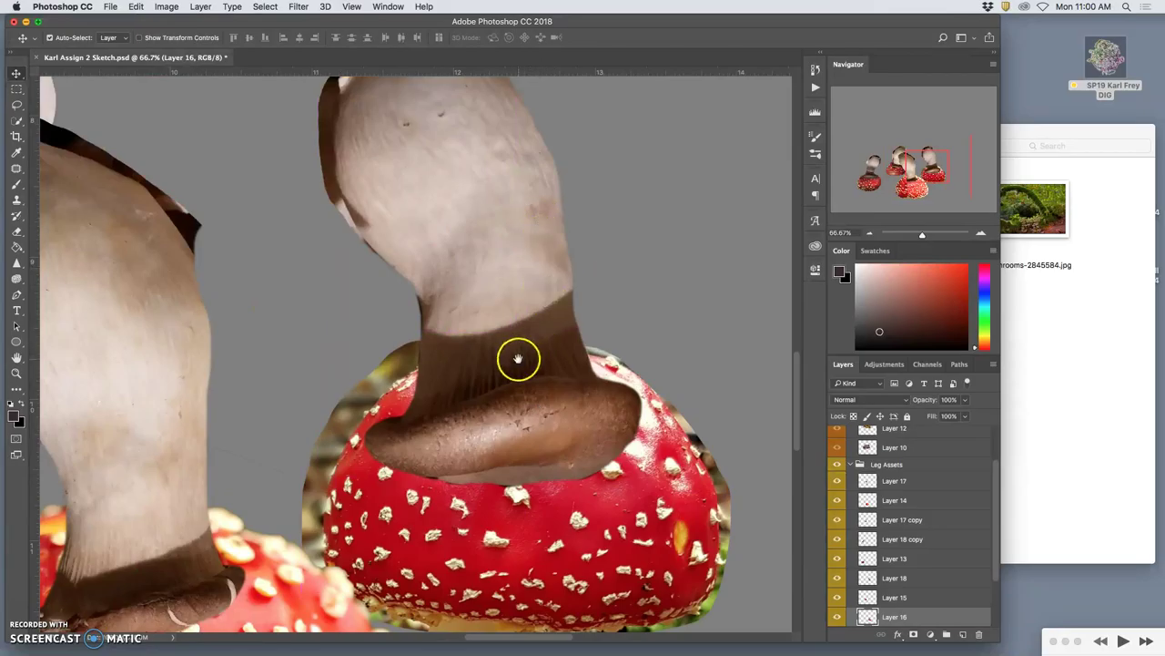
left_click_drag(520, 355, 429, 273)
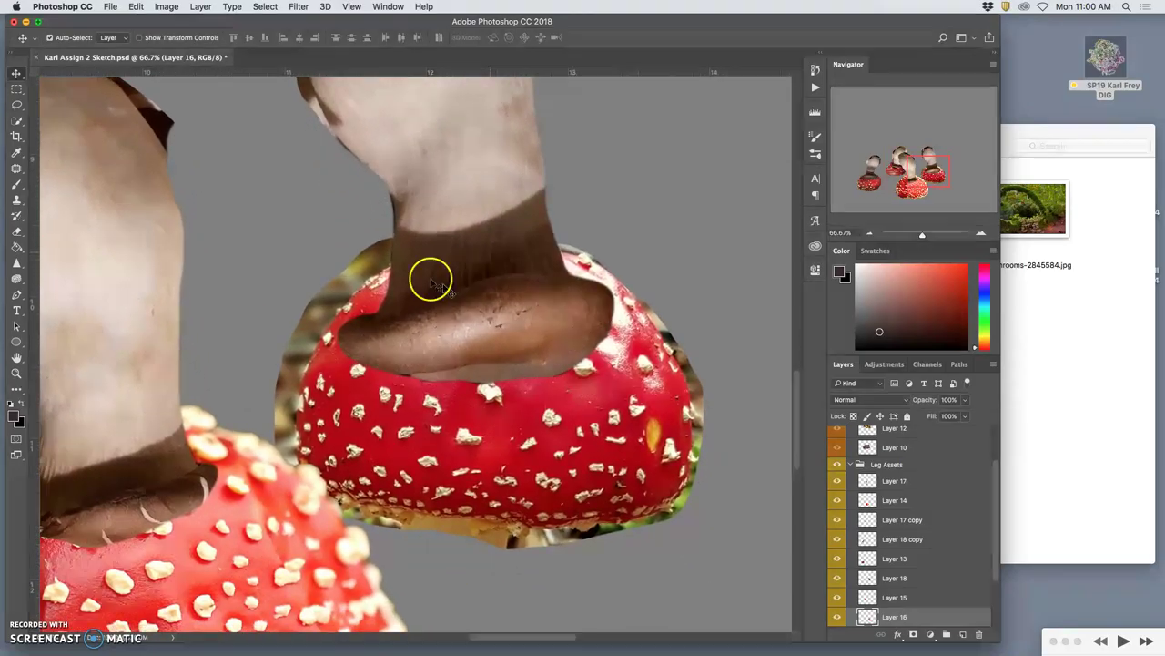
left_click(16, 105)
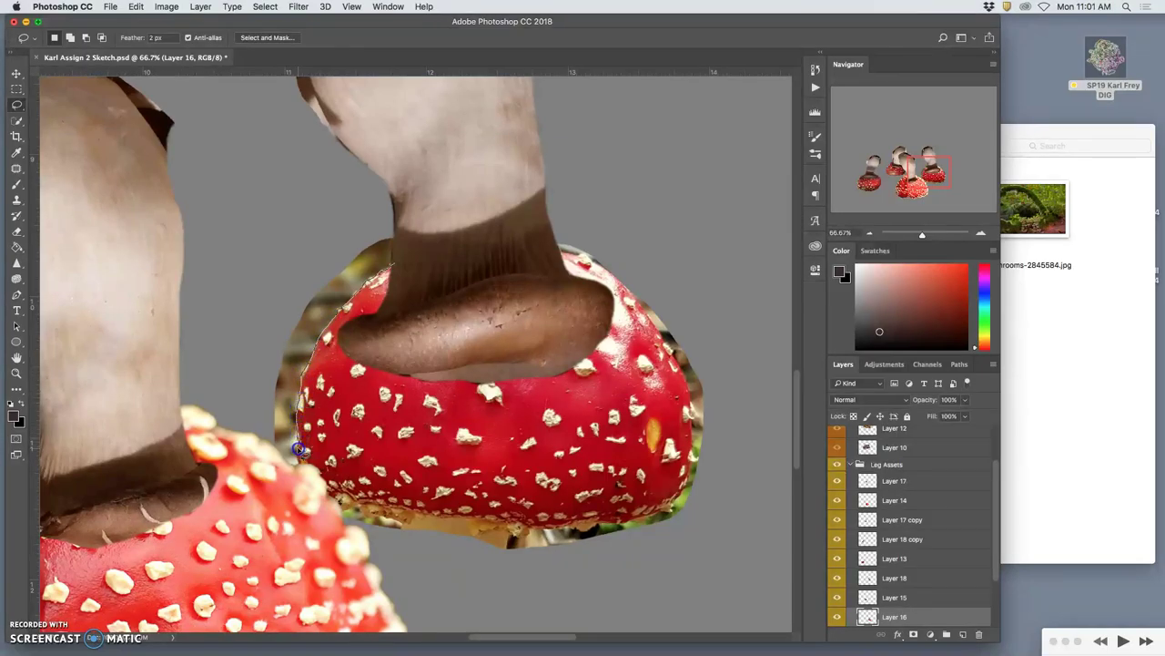
left_click_drag(299, 463, 318, 486)
left_click_drag(377, 517, 386, 517)
left_click_drag(466, 526, 483, 530)
left_click_drag(553, 529, 586, 532)
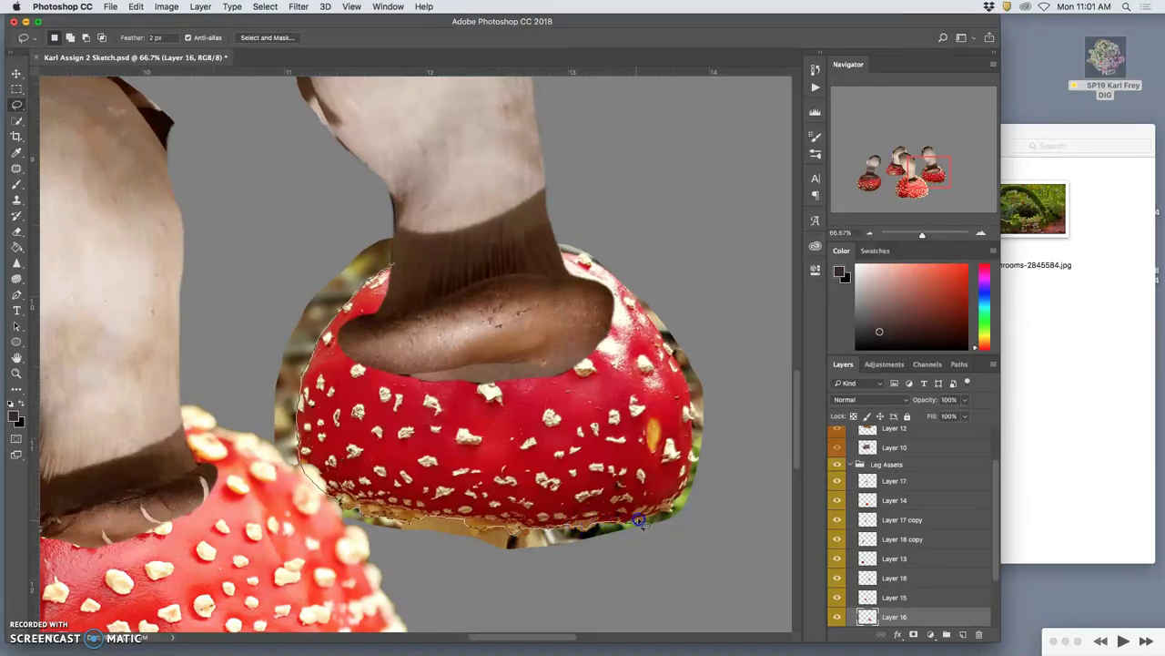
left_click_drag(672, 506, 684, 484)
left_click_drag(675, 356, 665, 344)
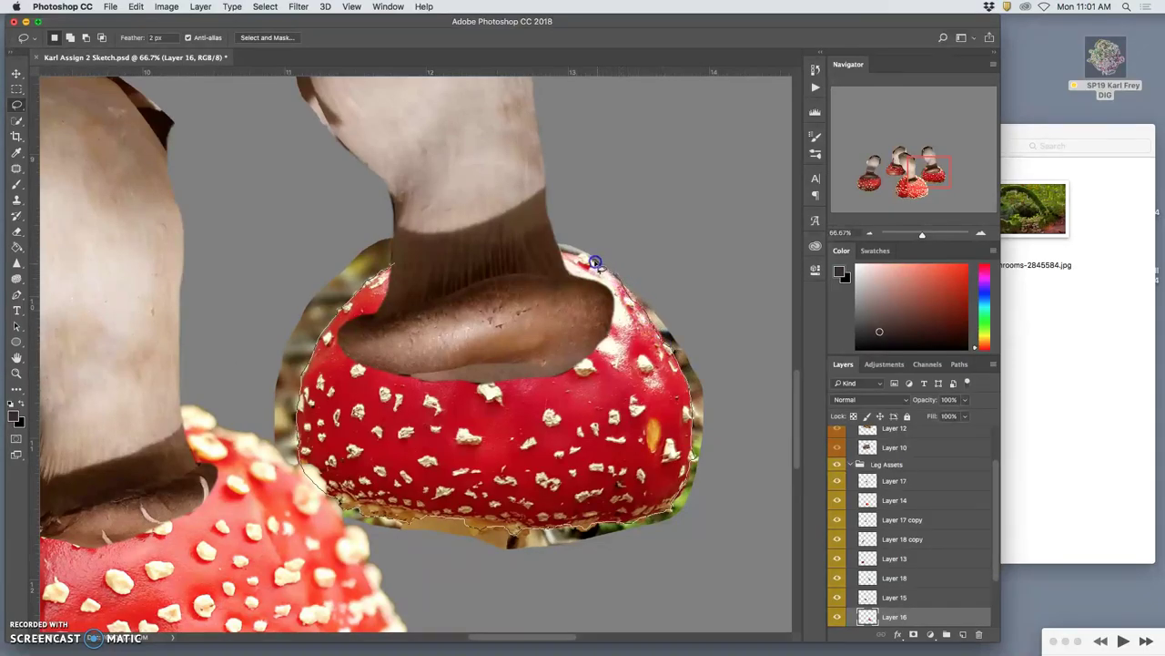
mouse_move(561, 251)
left_mouse_down()
mouse_move(498, 255)
mouse_move(495, 241)
mouse_move(535, 198)
mouse_move(635, 186)
mouse_move(738, 250)
mouse_move(783, 393)
mouse_move(712, 590)
mouse_move(502, 648)
mouse_move(236, 605)
mouse_move(175, 499)
mouse_move(215, 332)
mouse_move(334, 232)
mouse_move(420, 196)
mouse_move(461, 237)
mouse_move(399, 267)
left_mouse_up()
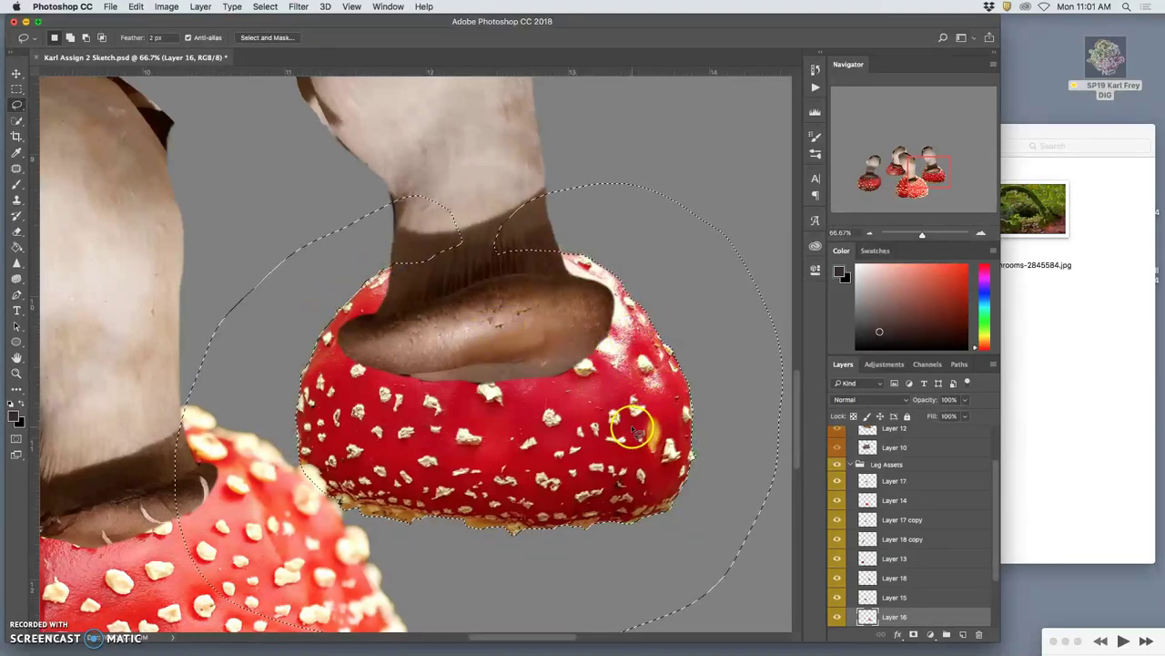
key("super+d")
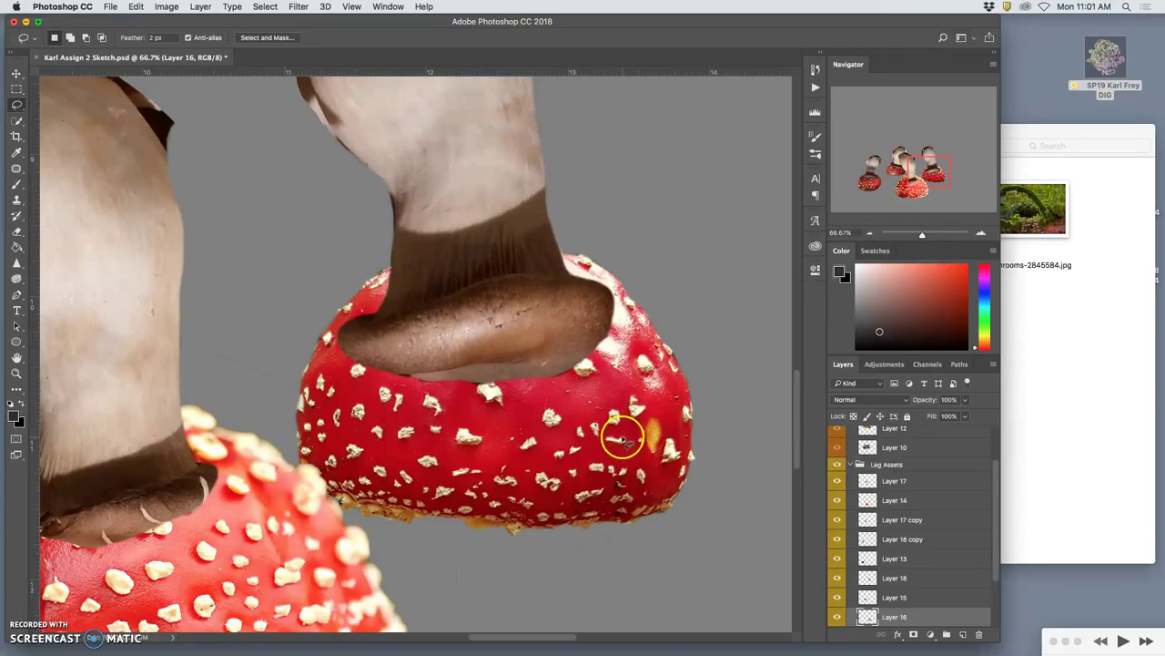
Lasso around the back leg's stem on Layer 17 copy, delete its dark and ragged outer edges, and deselect.
key("super+minus")
key("super+minus")
key("super+minus")
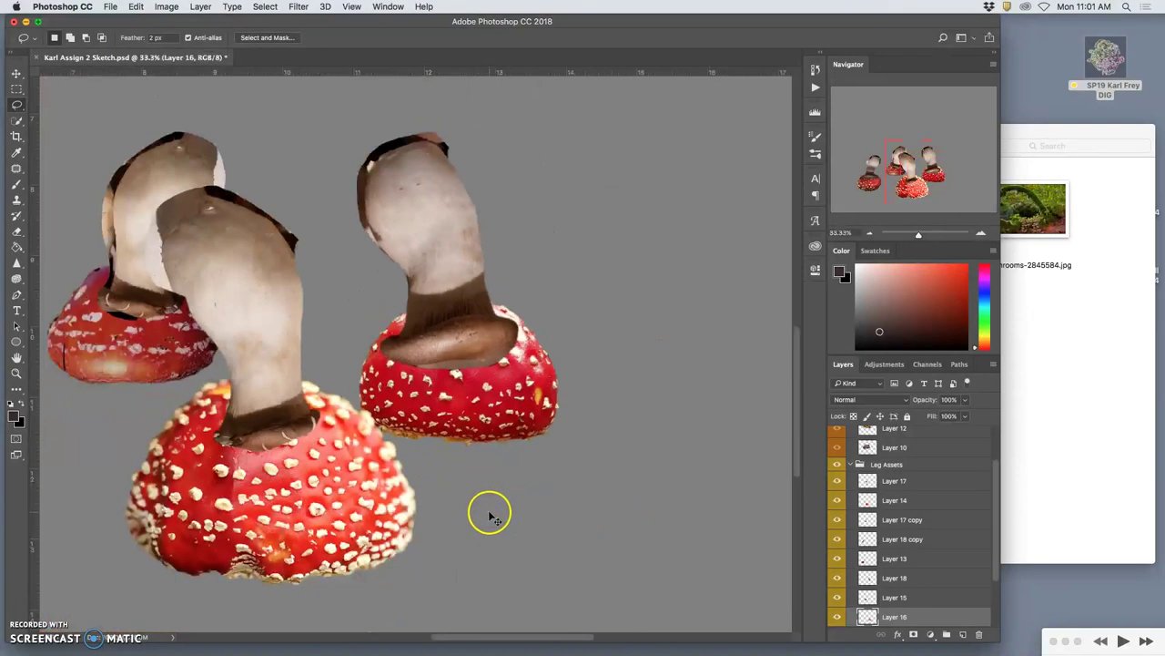
left_click(129, 188, "super")
left_click_drag(187, 234, 388, 309)
left_click_drag(332, 234, 330, 243)
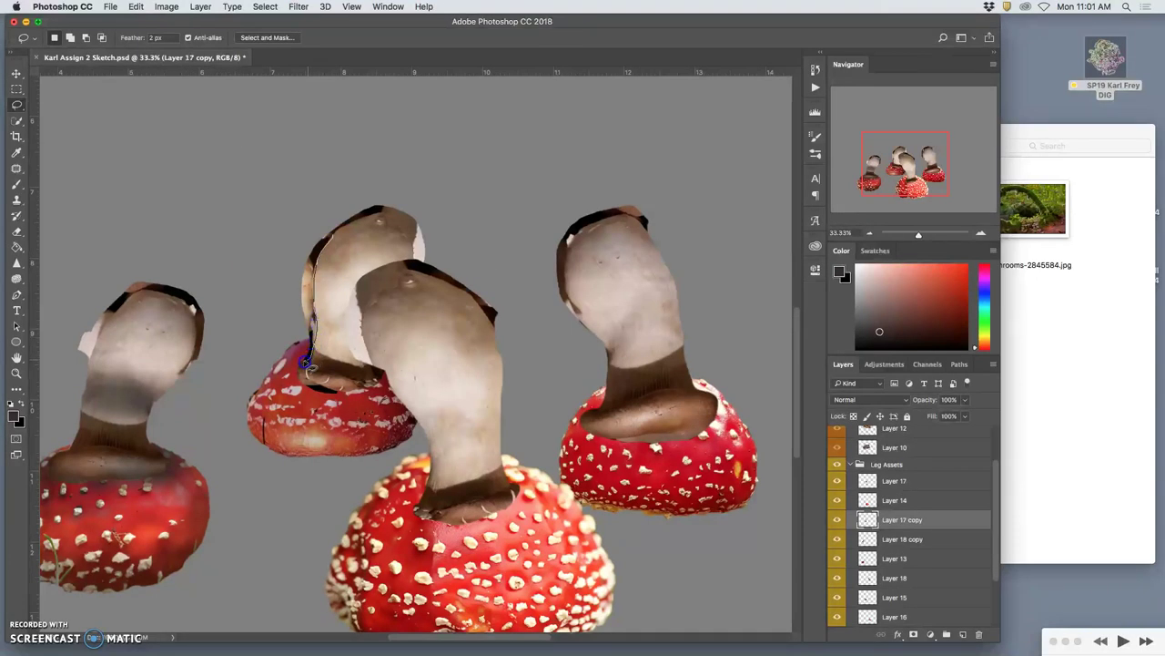
left_click_drag(309, 384, 355, 387)
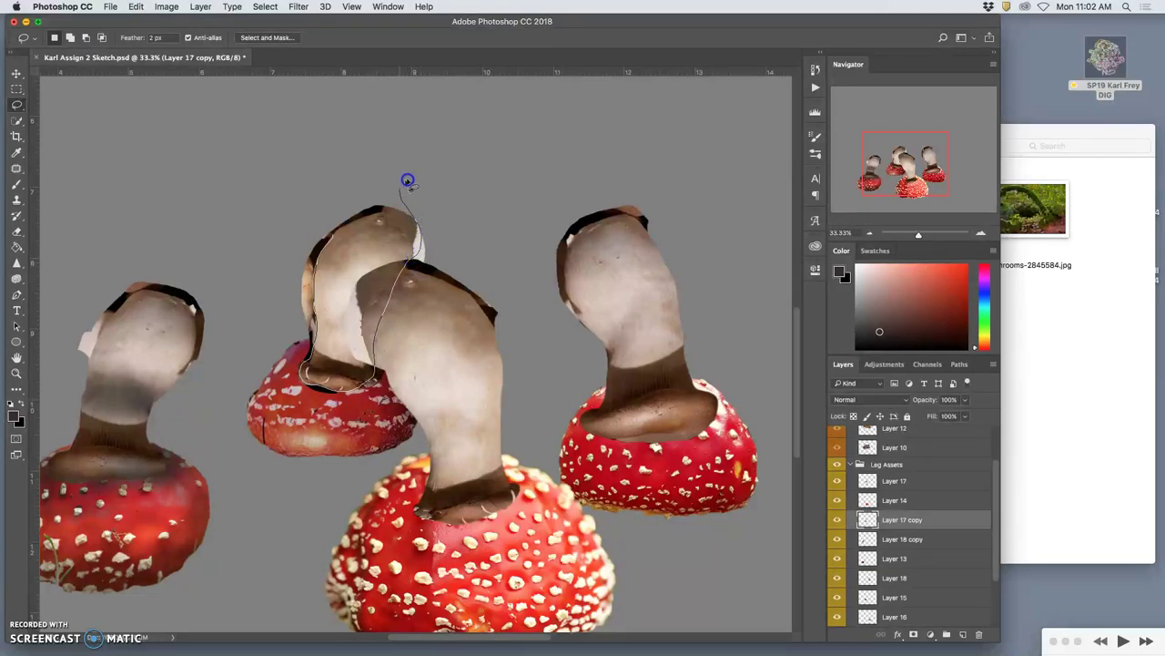
mouse_move(420, 176)
left_mouse_down()
mouse_move(483, 416)
mouse_move(298, 485)
mouse_move(241, 340)
mouse_move(357, 162)
left_mouse_up()
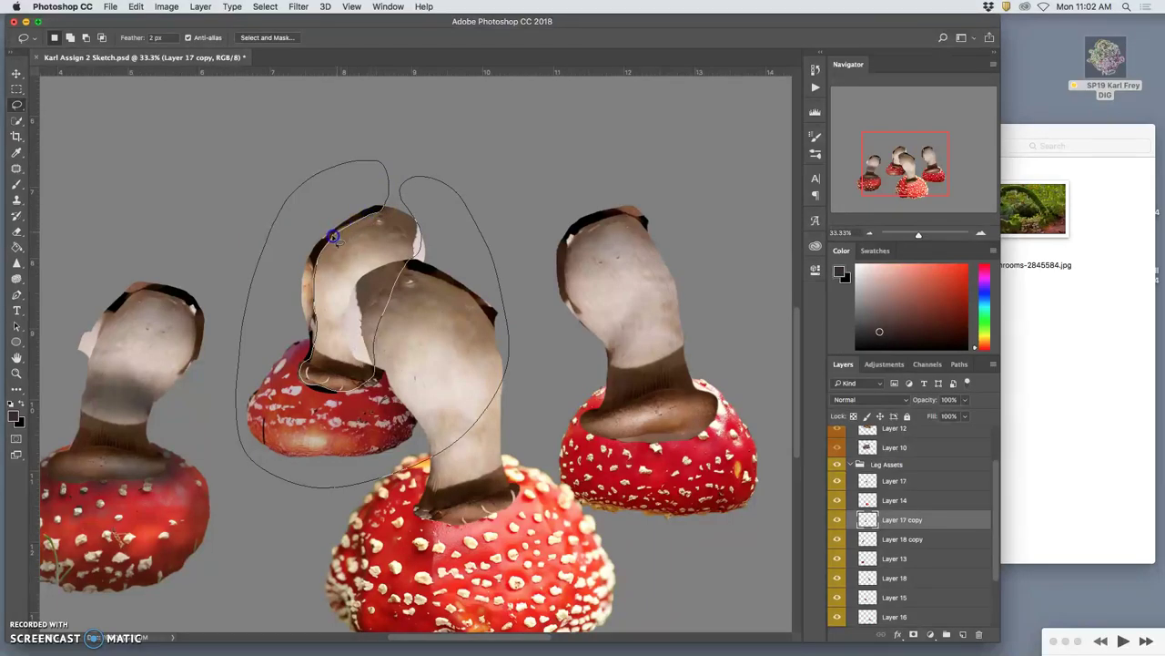
left_click_drag(332, 236, 327, 242)
key("Delete")
left_click(484, 169)
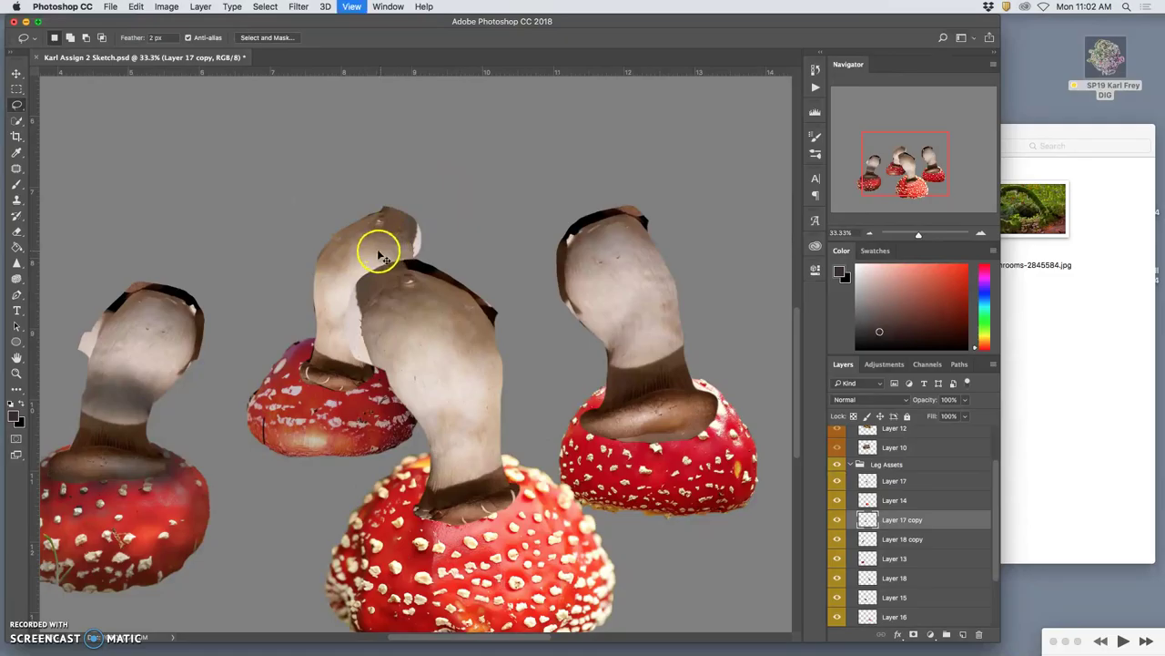
Trim the remaining sliver along the outer side of the back leg's stem with a small lasso selection, and deselect.
key("super+plus")
key("super+plus")
left_click_drag(213, 208, 220, 160)
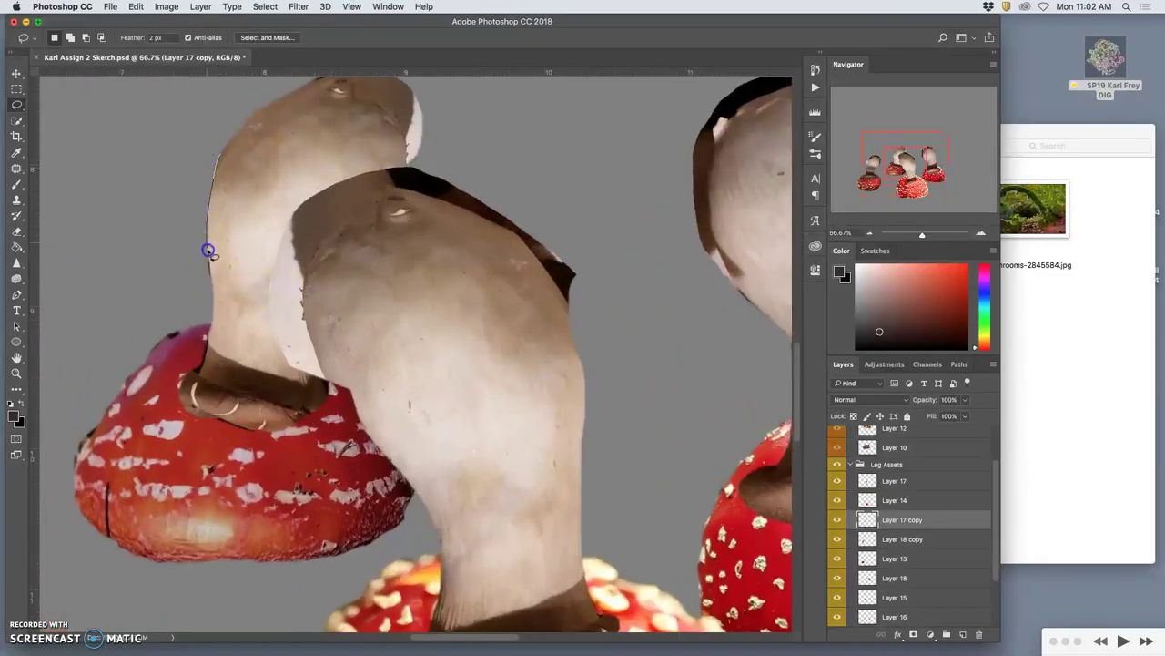
left_click_drag(176, 235, 179, 158)
key("Delete")
left_click(135, 291)
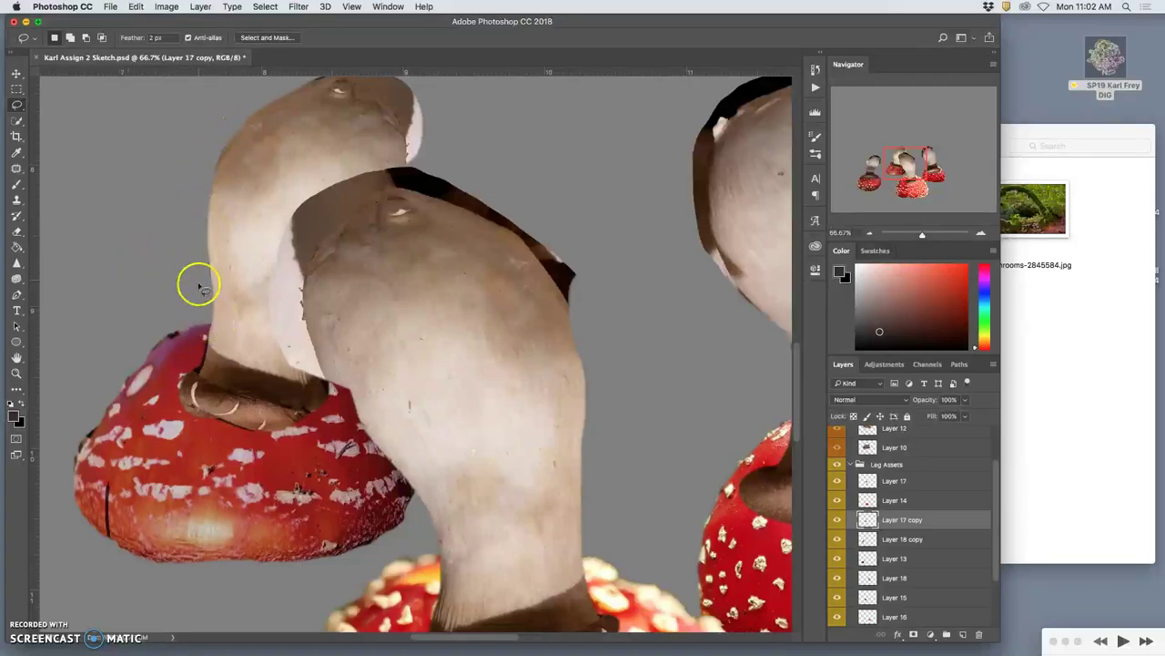
Lasso the dark leftover fringe along the outer upper edge of the rear cap on Layer 15, delete it, and deselect.
left_click(171, 373, "super")
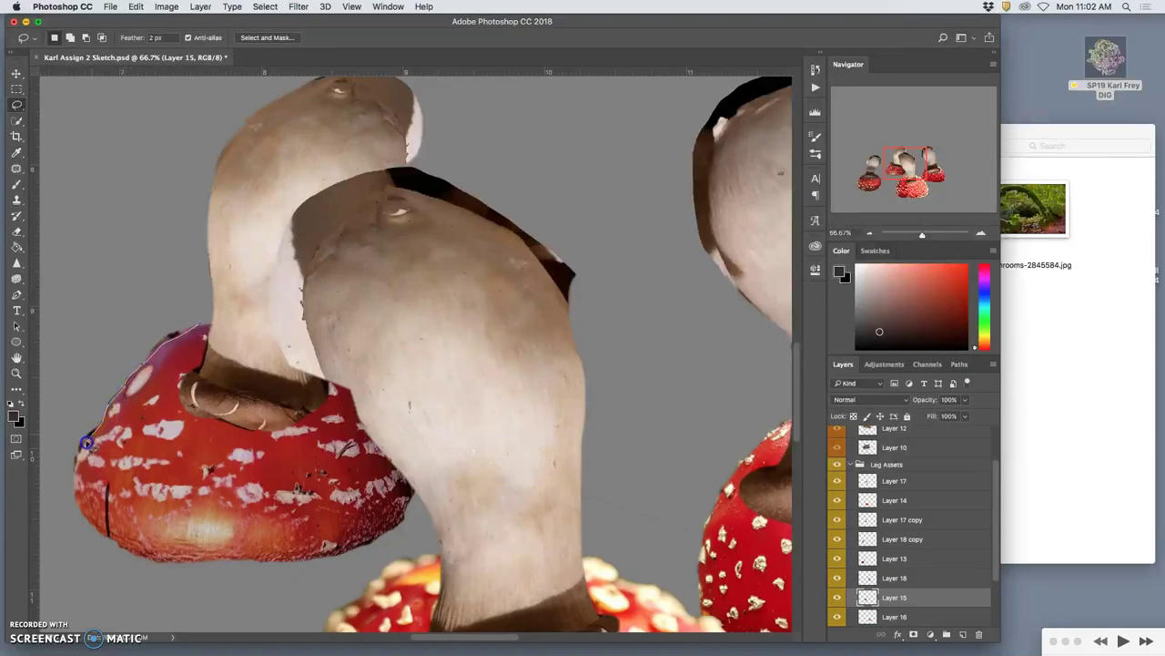
mouse_move(72, 475)
left_mouse_down()
mouse_move(55, 418)
mouse_move(80, 345)
mouse_move(177, 300)
left_mouse_up()
left_click(185, 276)
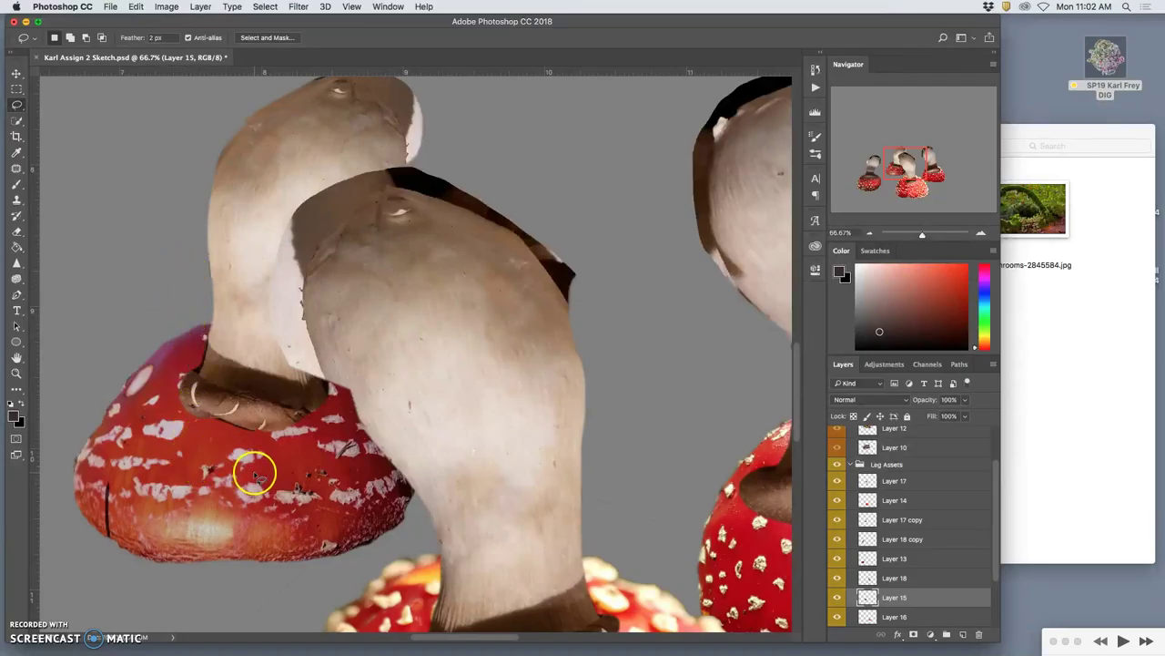
Show the Body Assets, Head Assets and Tail Assets groups again and bring the whole creature into view.
key("super+minus")
key("super+minus")
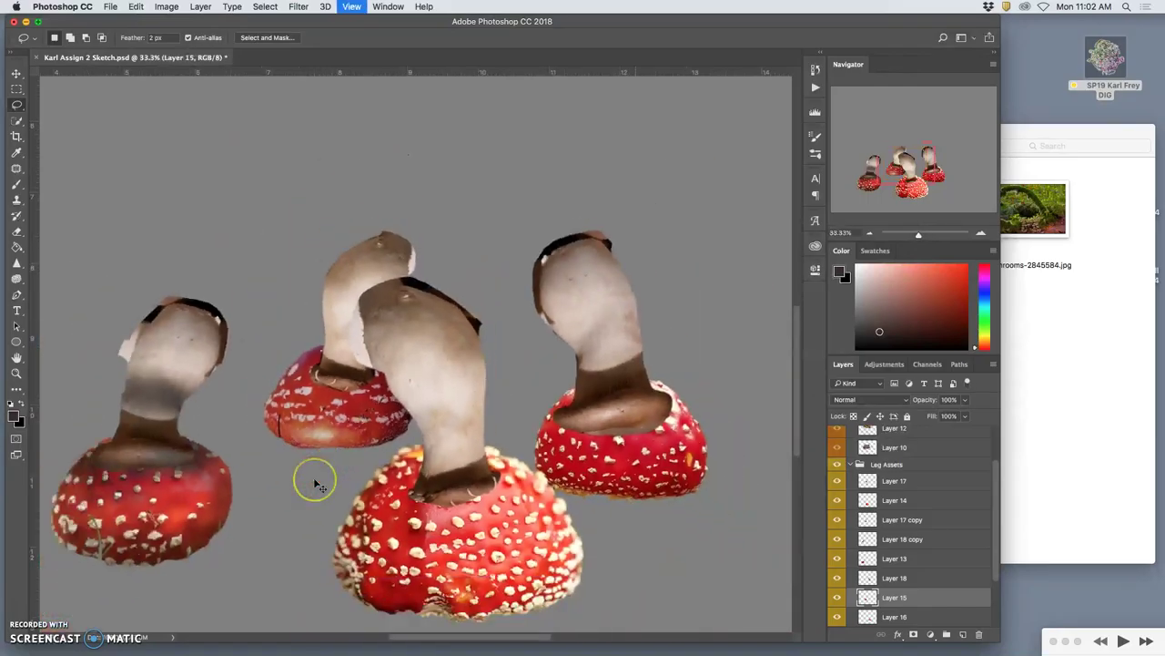
key("super+minus")
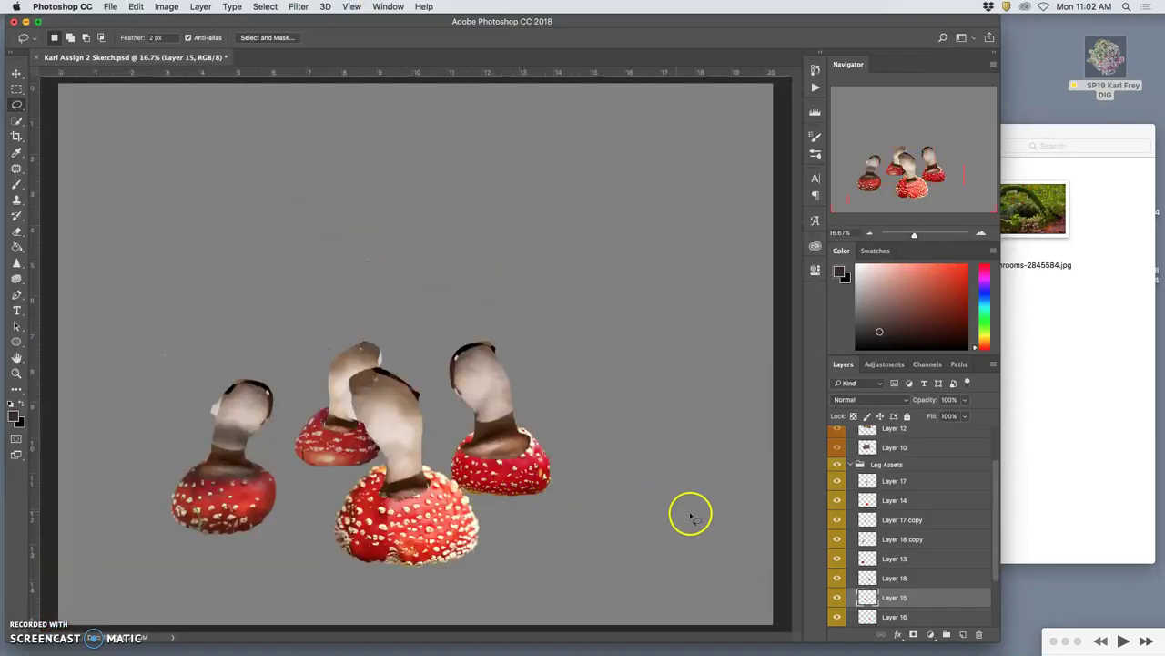
scroll(865, 478, "up", 3)
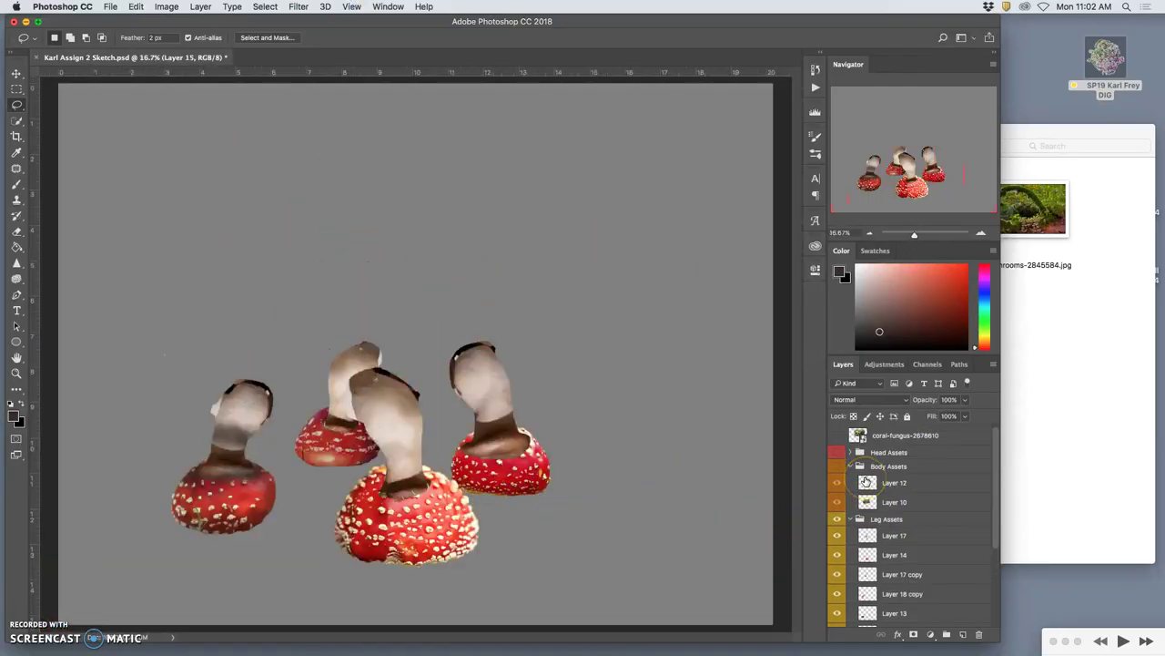
left_click(837, 465)
left_click(837, 453)
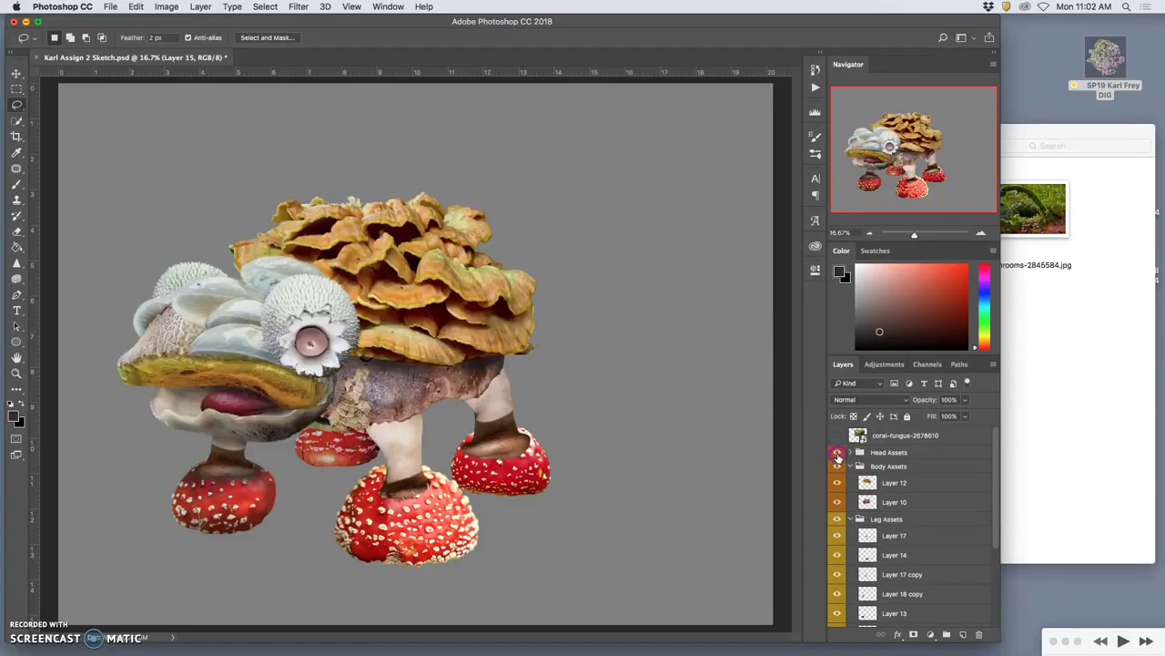
scroll(904, 504, "down", 6)
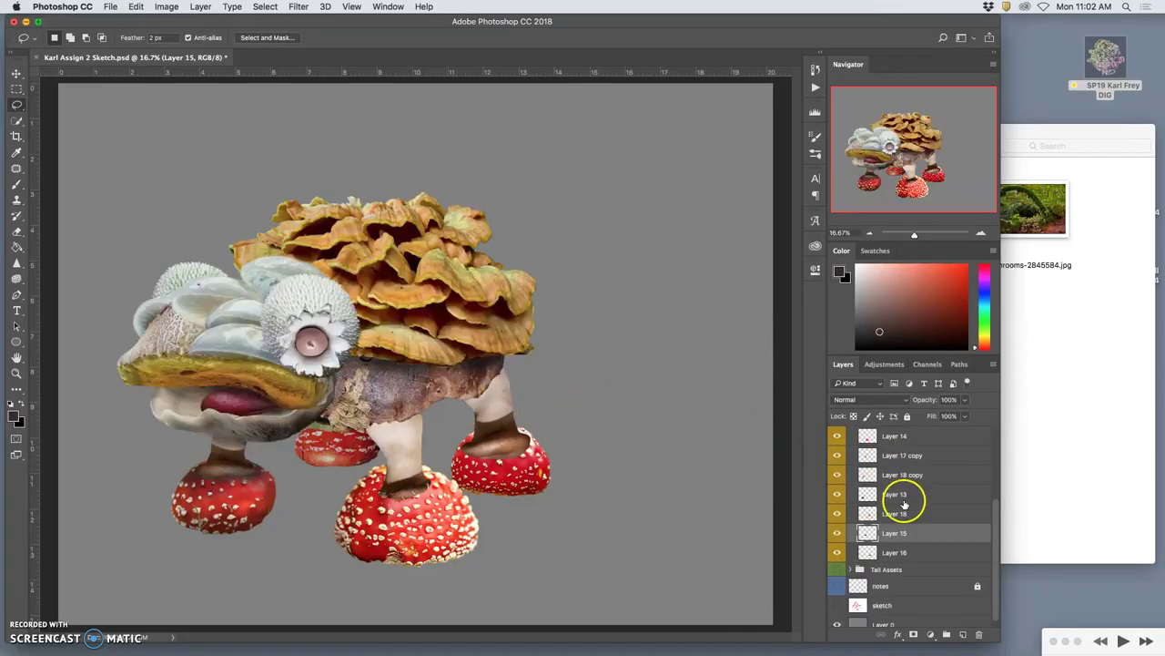
left_click(837, 569)
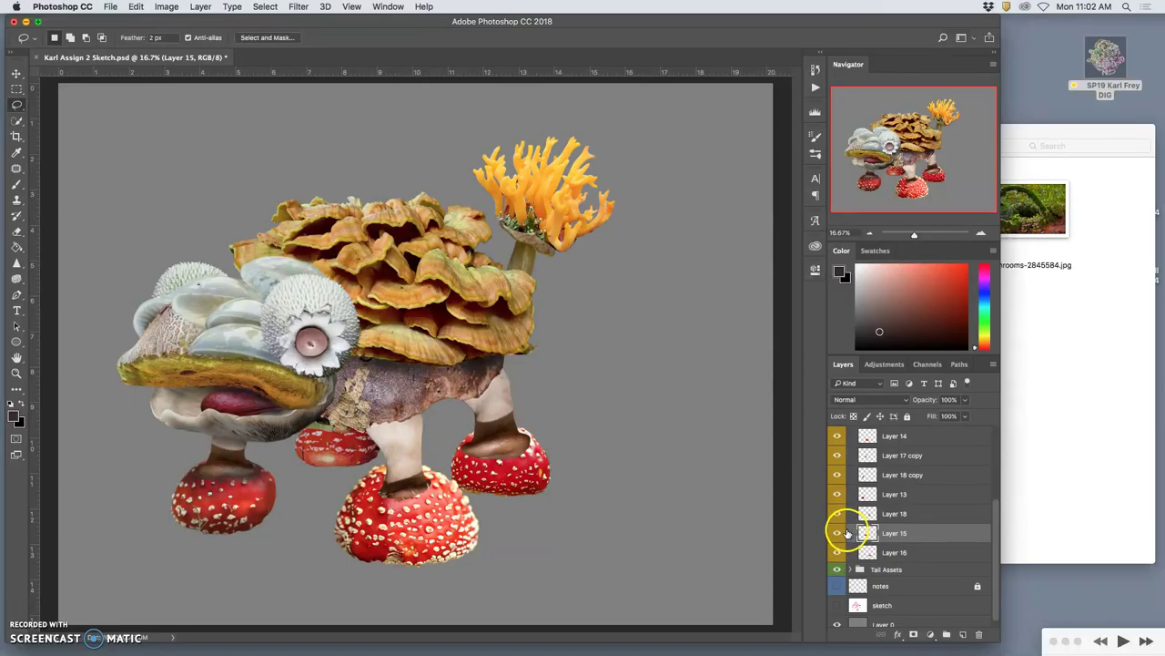
Select the body on Layer 10, lasso the leftover bits along its lower front edge above the rear cap, and delete them.
left_click(17, 74)
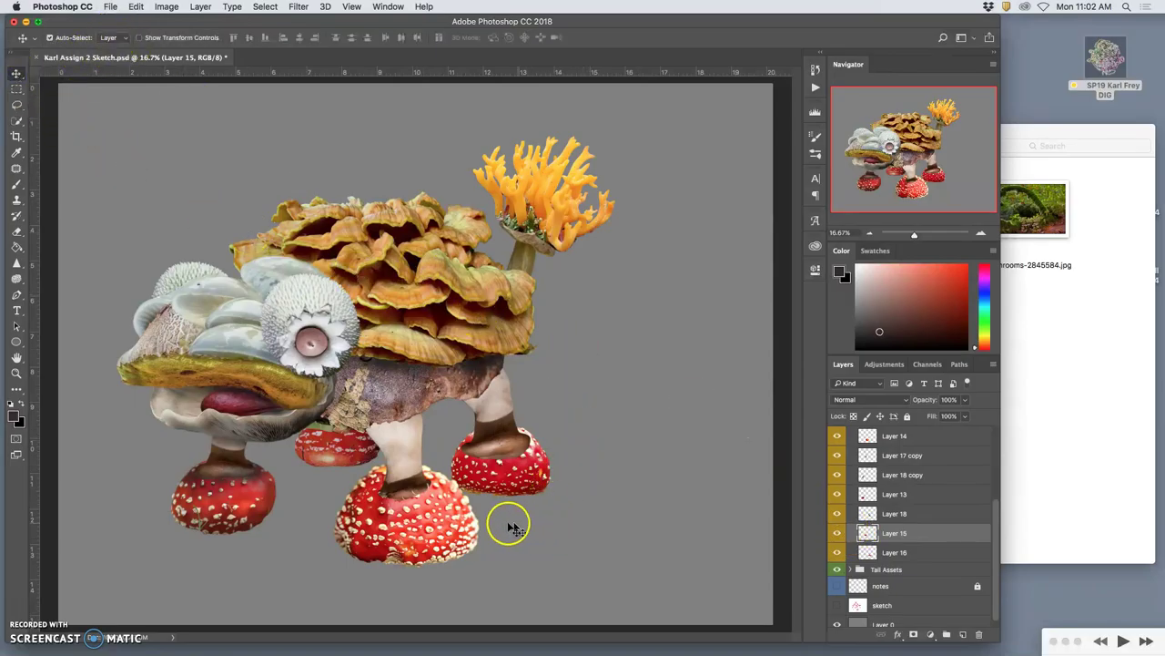
left_click(442, 526)
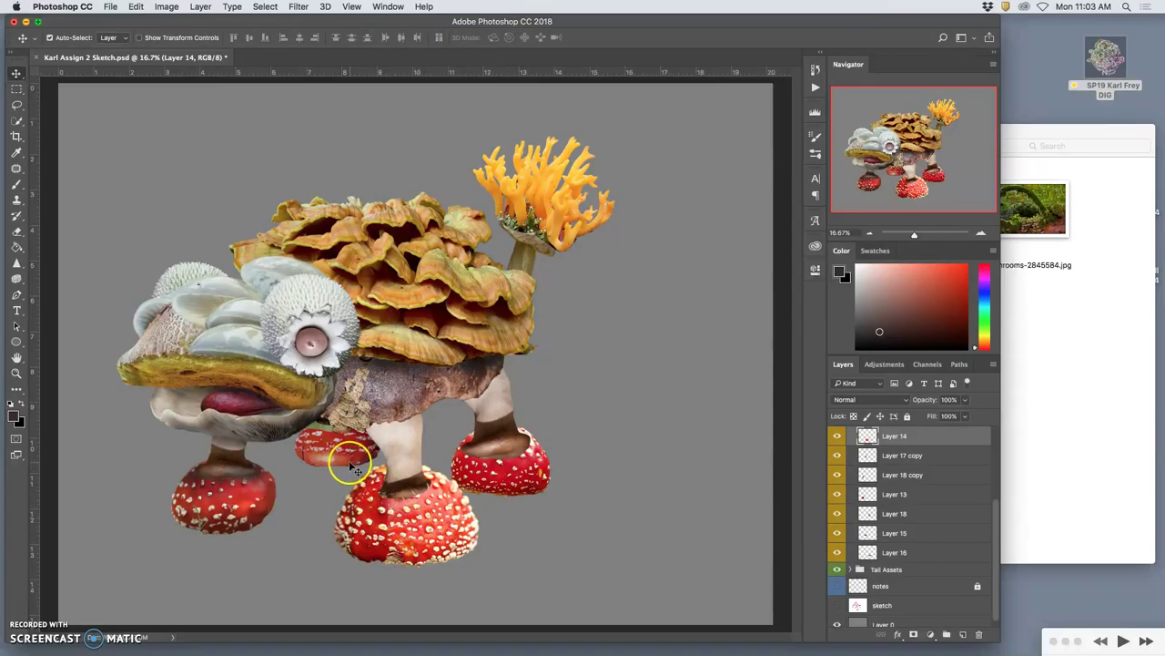
key("super+equal")
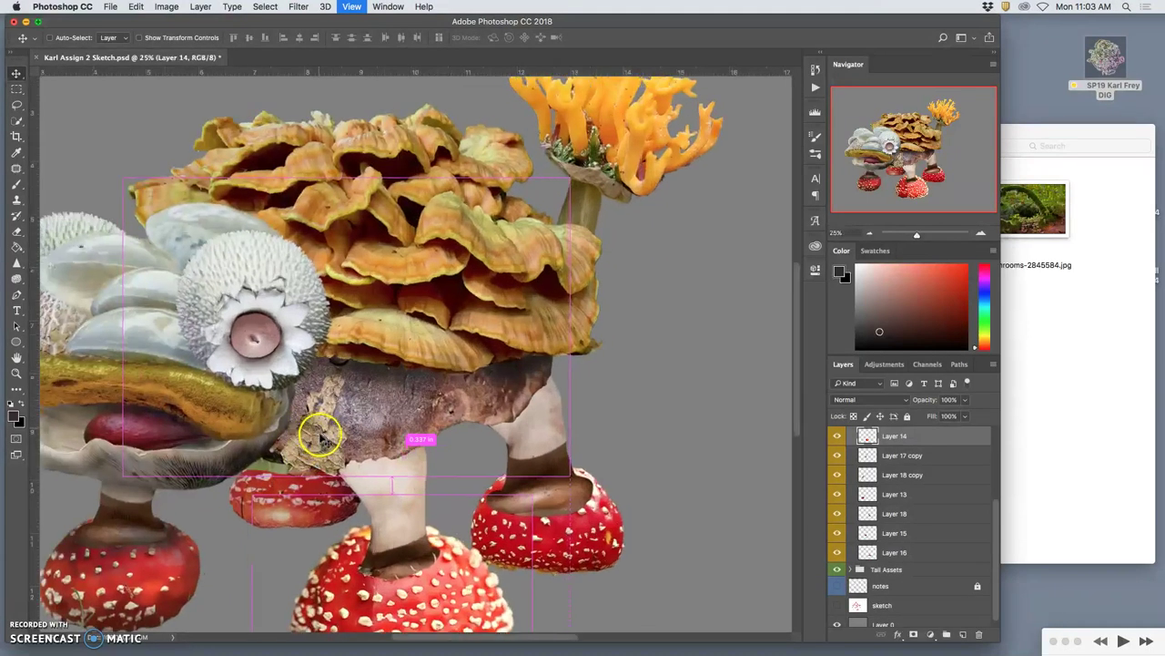
key("super+equal")
key("super+equal")
scroll(291, 478, "down", 2)
scroll(224, 479, "left", 3)
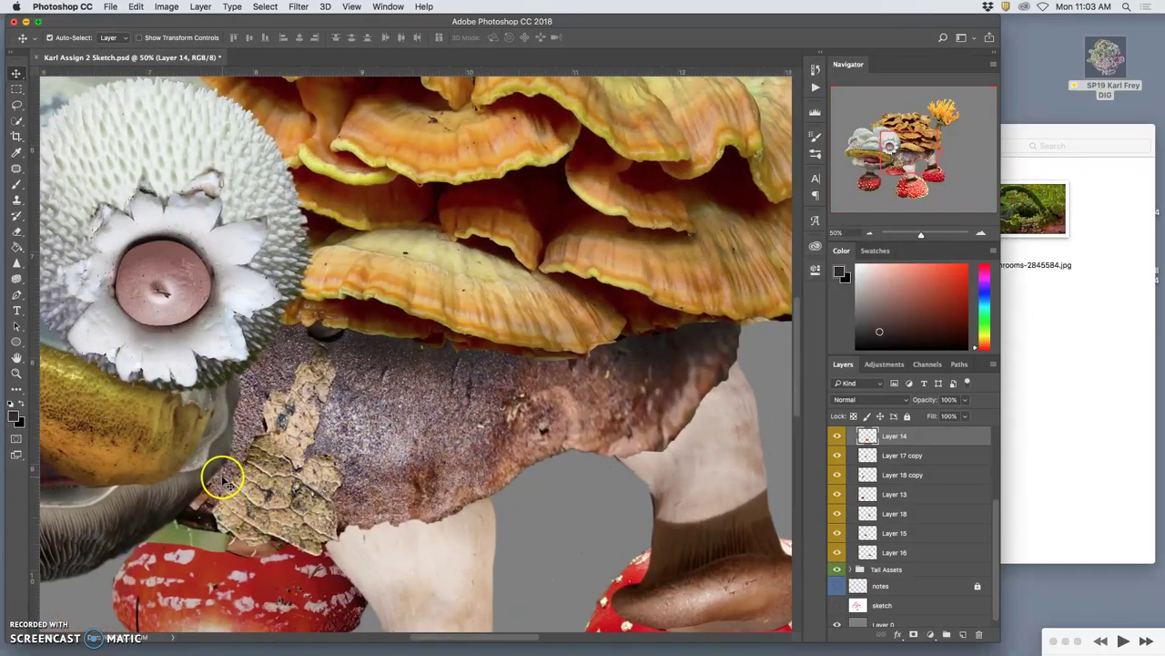
left_click(239, 469)
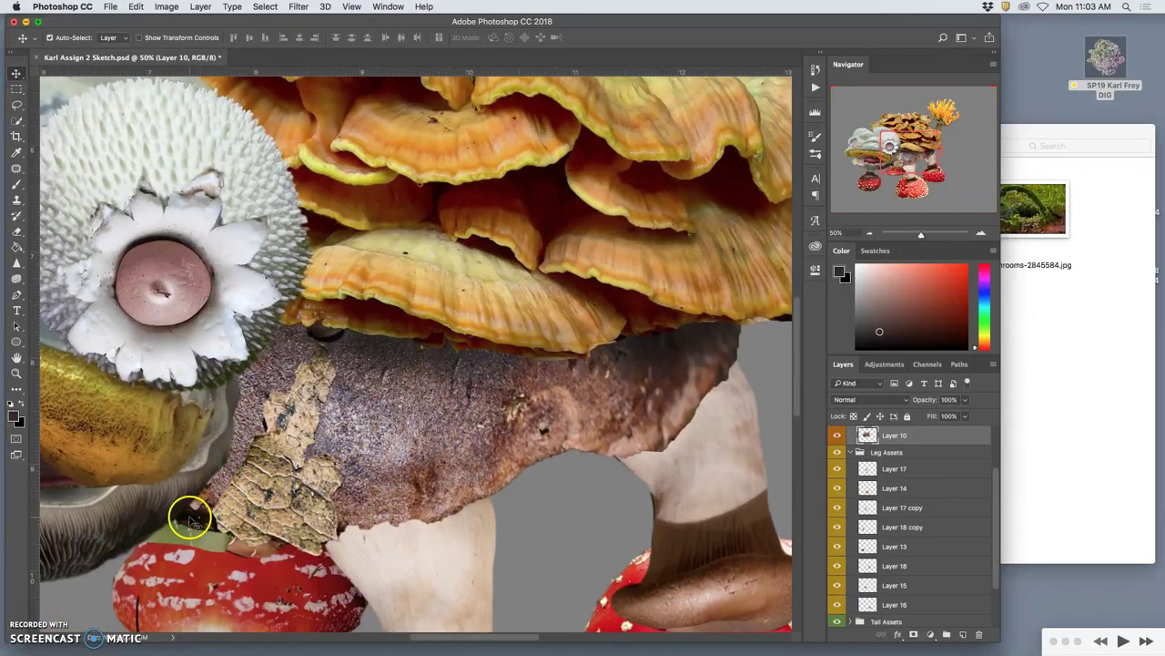
left_click(16, 105)
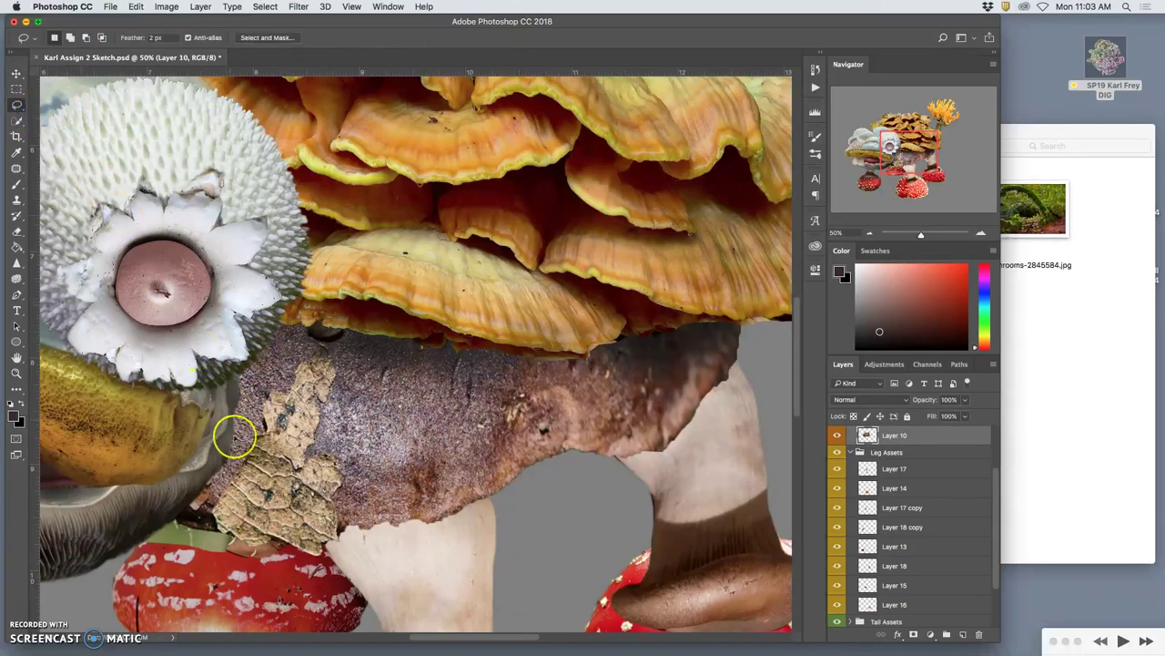
mouse_move(244, 476)
left_mouse_down()
mouse_move(211, 522)
mouse_move(172, 519)
left_mouse_up()
mouse_move(119, 523)
left_mouse_down()
mouse_move(156, 515)
mouse_move(208, 559)
mouse_move(287, 585)
mouse_move(277, 576)
mouse_move(322, 468)
mouse_move(329, 396)
left_mouse_up()
Toggle the visibility of Layer 10 off and on to check the cleaned body against the whole creature.
key("super+minus")
key("super+minus")
key("super+minus")
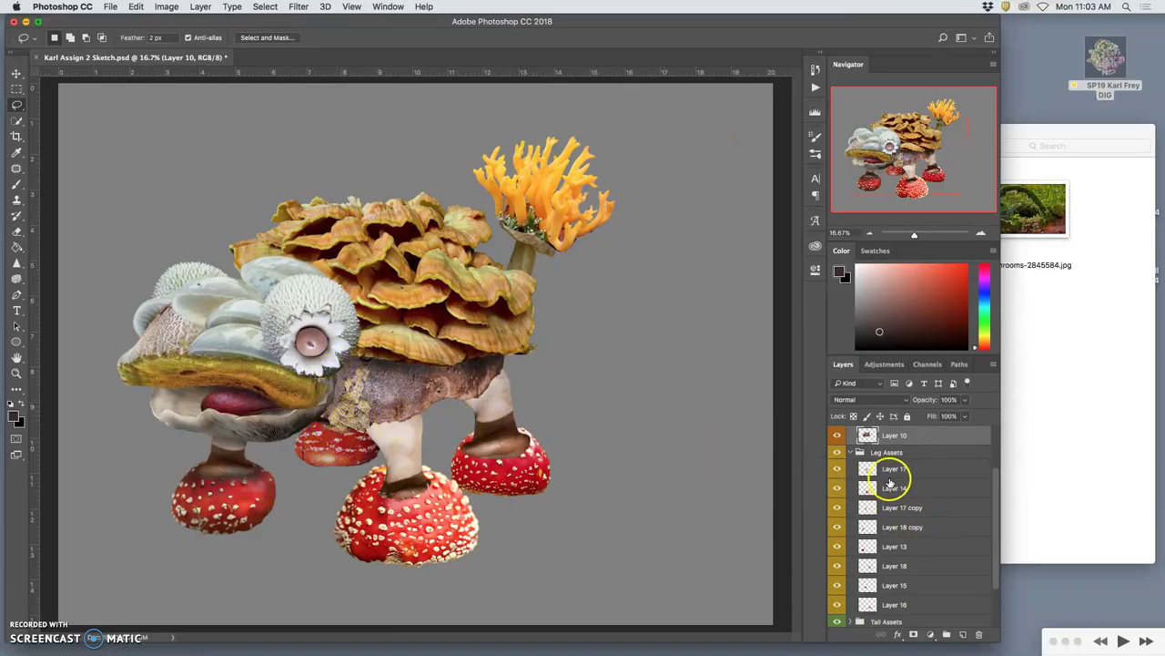
left_click(836, 436)
left_click(836, 437)
left_click(837, 436)
left_click(837, 436)
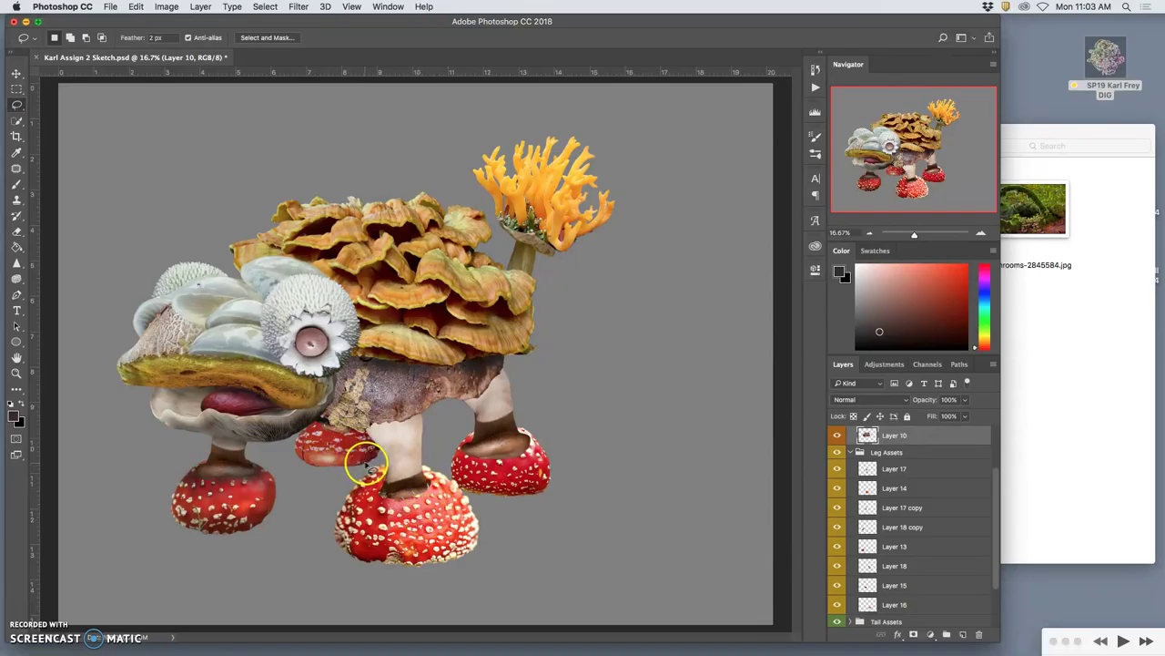
Desaturate the front cap on Layer 14 with the Sponge tool at 27% flow, brushing over its spots and upper edge.
left_click(411, 517, "super")
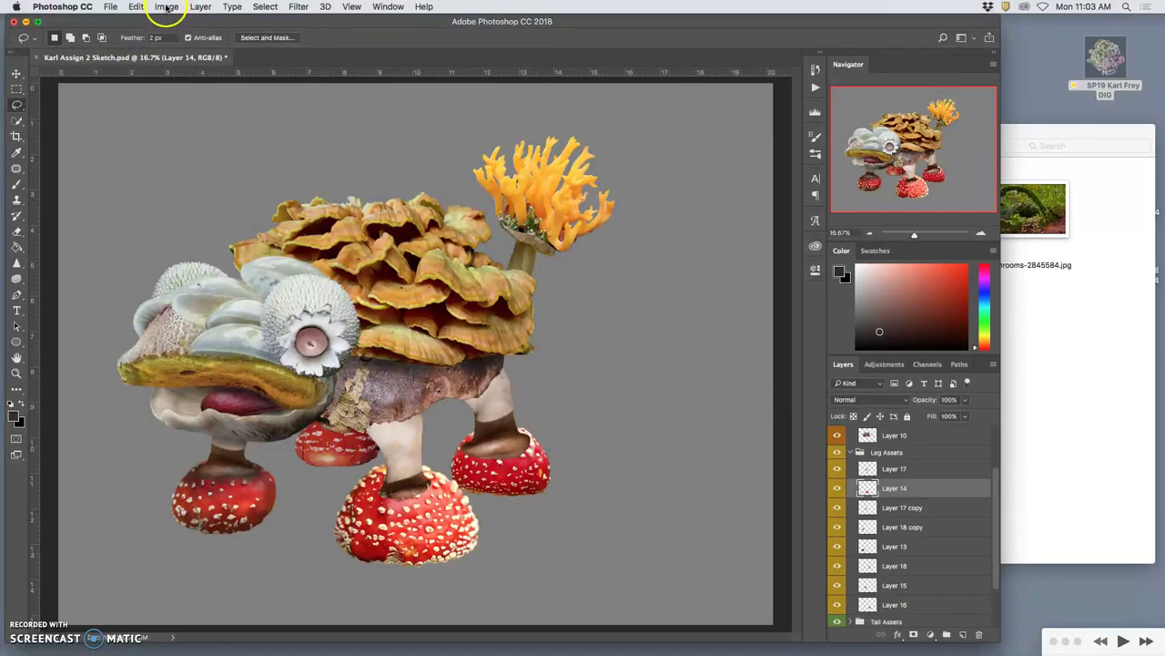
left_click(17, 279)
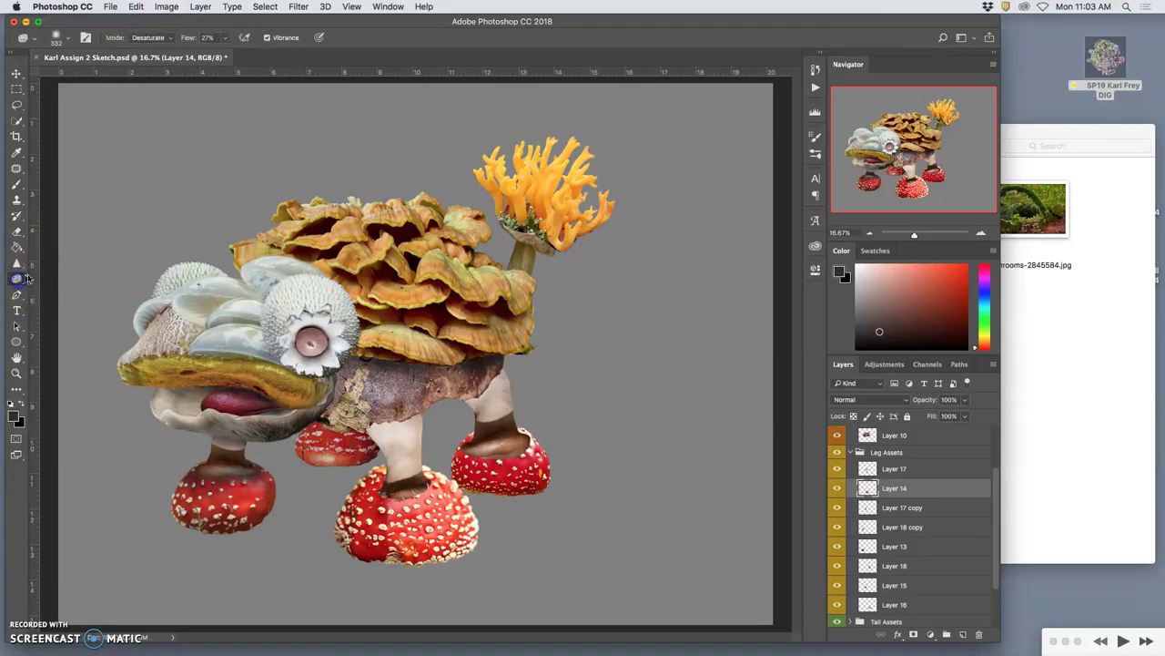
mouse_move(366, 513)
left_mouse_down()
mouse_move(382, 491)
mouse_move(407, 536)
mouse_move(451, 546)
mouse_move(451, 532)
mouse_move(414, 543)
left_mouse_up()
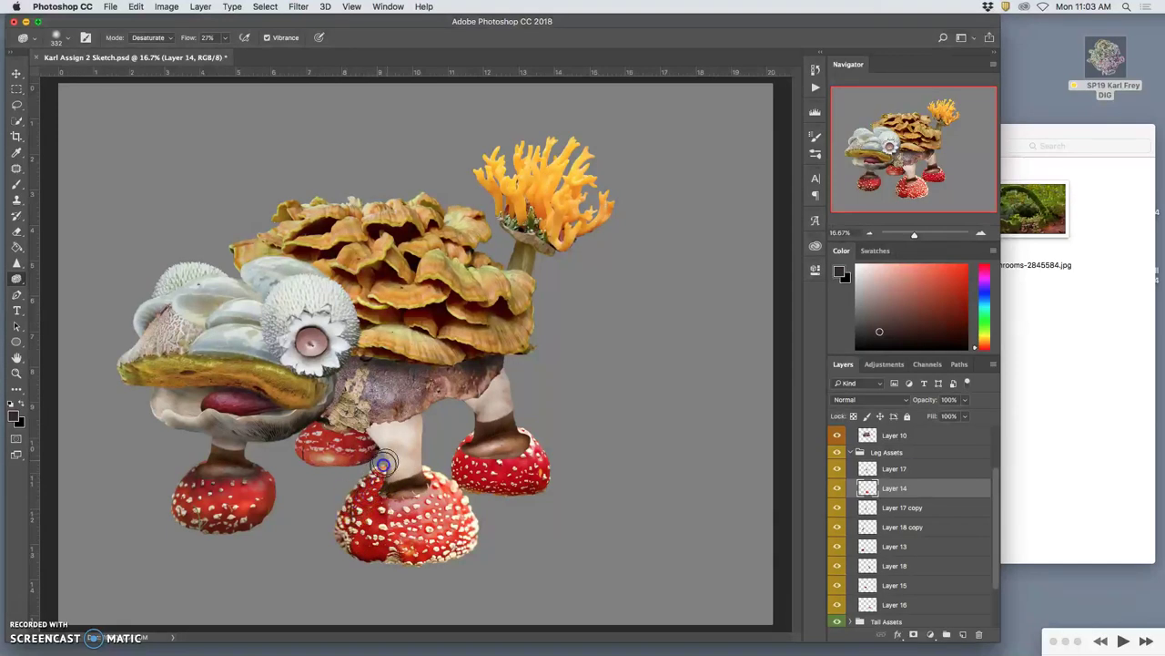
mouse_move(382, 476)
left_mouse_down()
mouse_move(392, 449)
mouse_move(388, 467)
mouse_move(407, 476)
mouse_move(423, 458)
mouse_move(412, 470)
mouse_move(449, 486)
left_mouse_up()
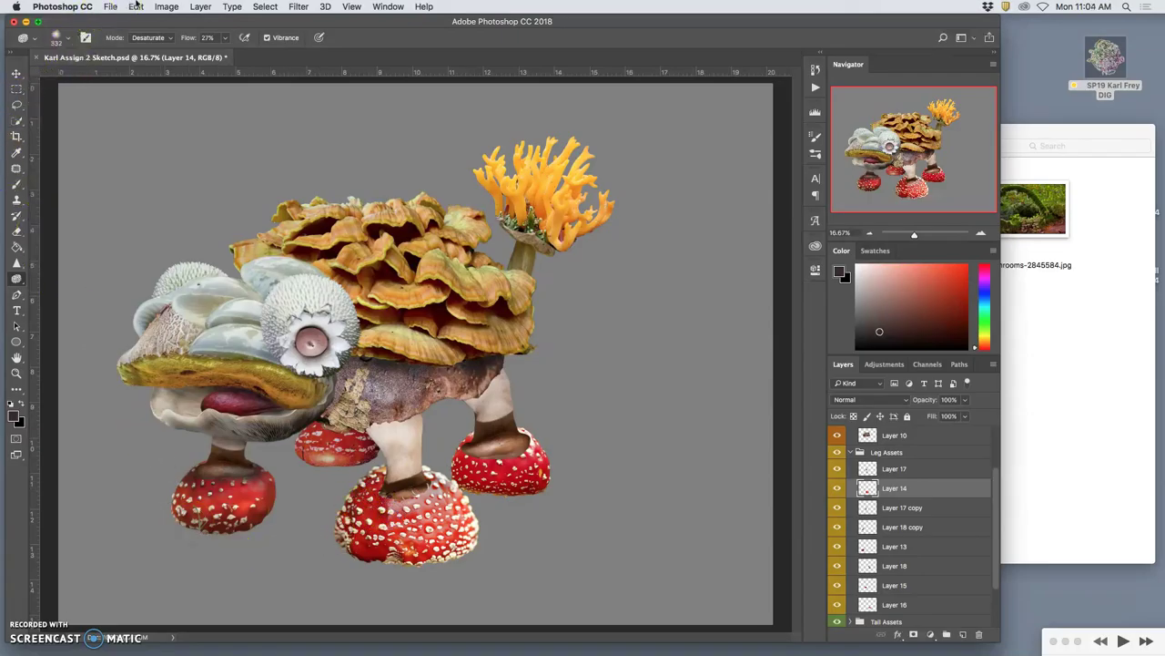
Darken the front cap on Layer 14 with the Burn tool at 16% exposure, first on Midtones and then on Highlights along its edges.
left_click_drag(17, 279, 39, 285)
mouse_move(423, 470)
left_mouse_down()
mouse_move(379, 483)
mouse_move(394, 496)
mouse_move(379, 481)
mouse_move(397, 500)
mouse_move(429, 482)
mouse_move(413, 496)
mouse_move(369, 488)
mouse_move(388, 481)
mouse_move(392, 522)
mouse_move(359, 525)
mouse_move(355, 560)
mouse_move(385, 552)
left_mouse_up()
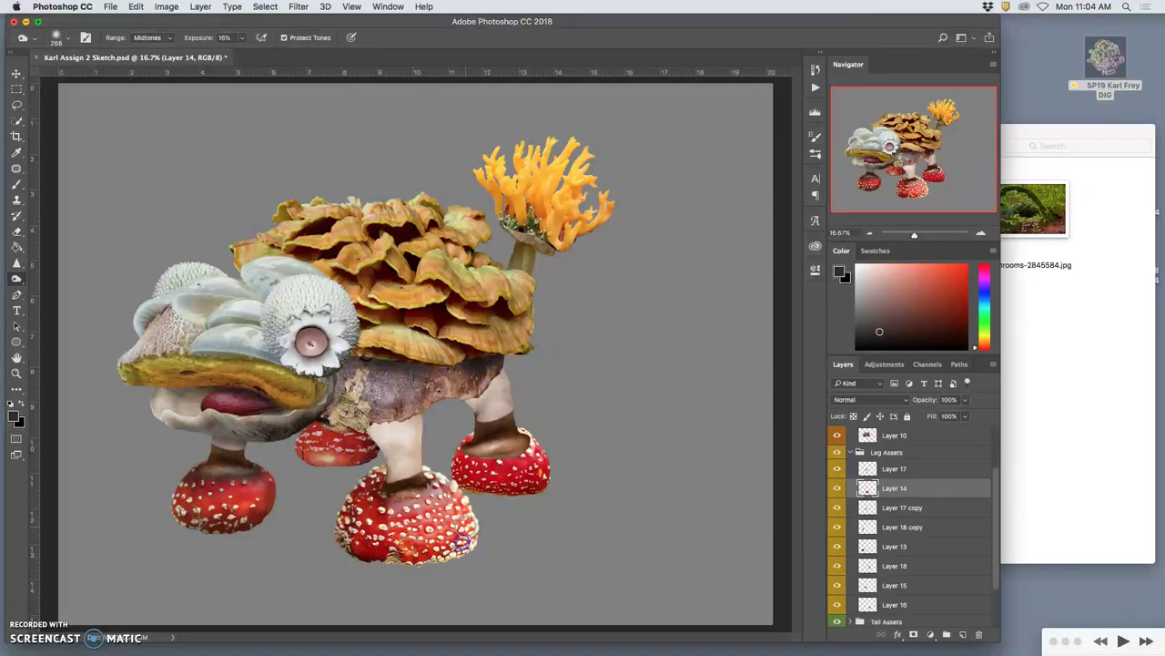
left_click(153, 37)
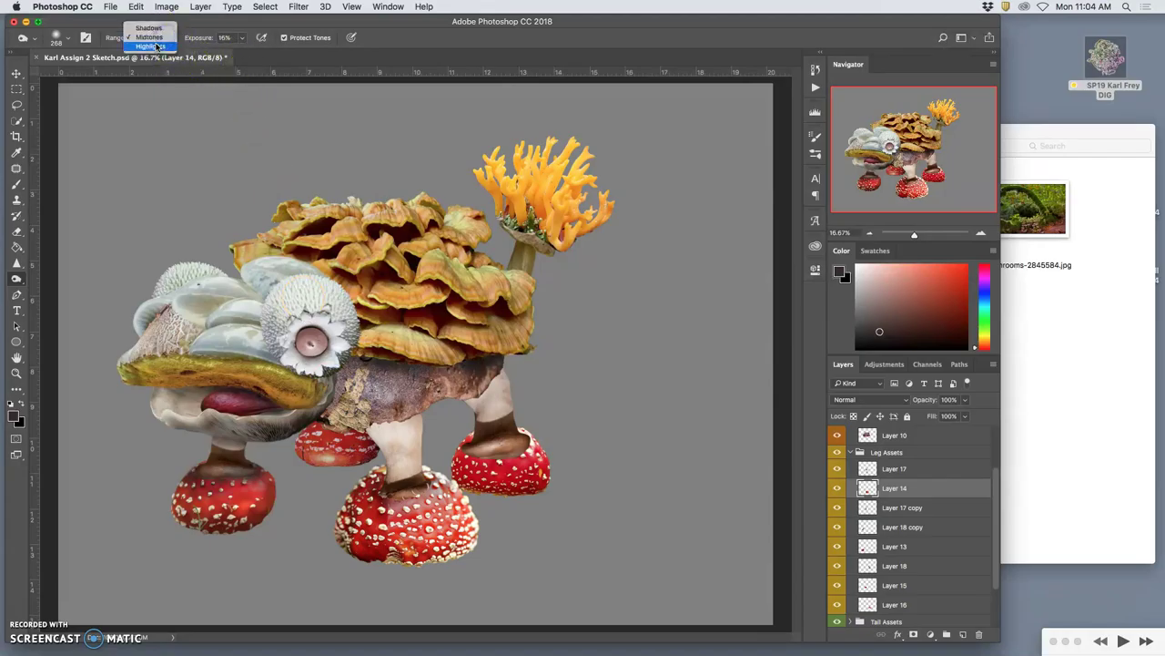
left_click(156, 46)
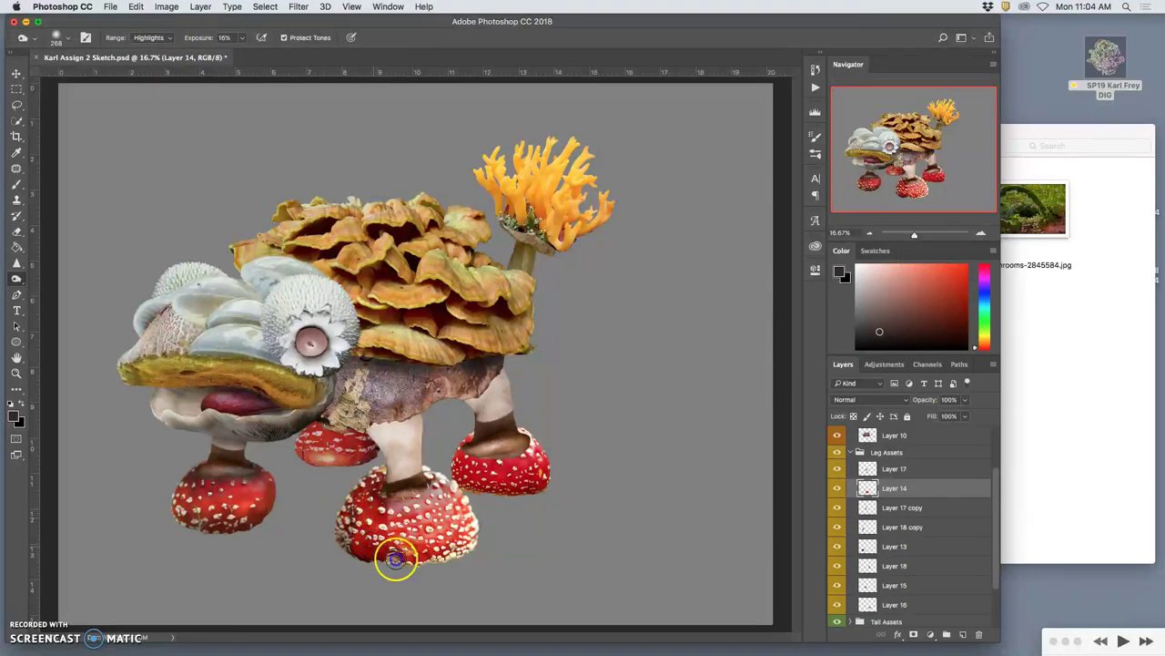
mouse_move(412, 561)
left_mouse_down()
mouse_move(464, 557)
mouse_move(483, 536)
mouse_move(472, 540)
left_mouse_up()
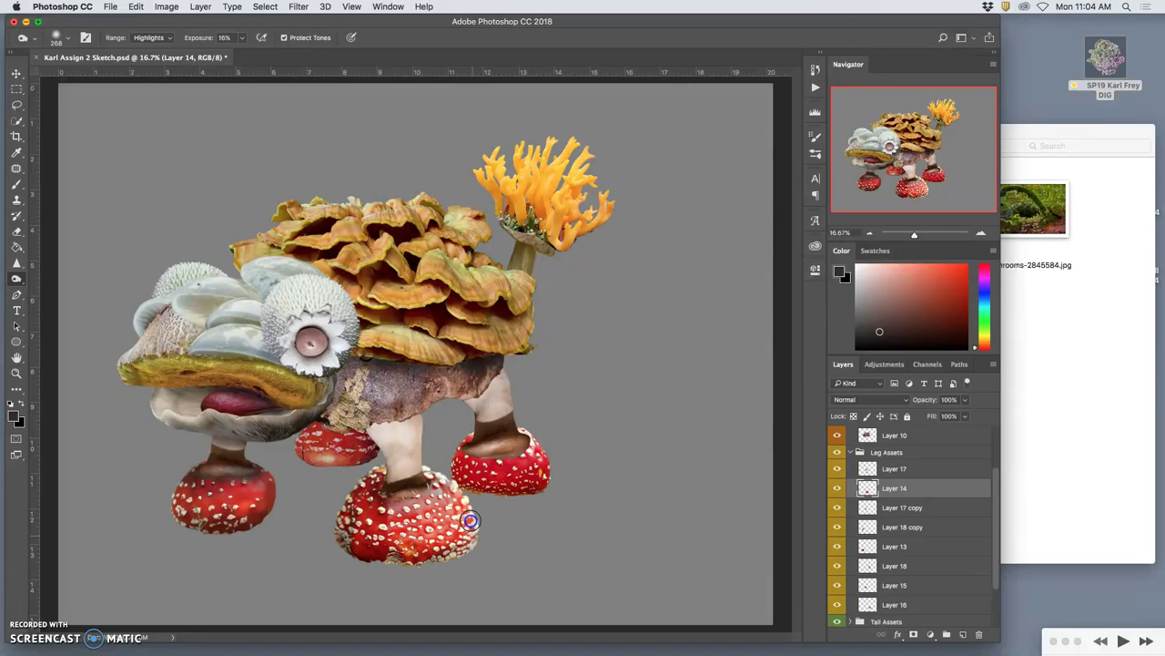
mouse_move(392, 474)
left_mouse_down()
mouse_move(344, 502)
mouse_move(392, 465)
mouse_move(380, 462)
mouse_move(435, 472)
mouse_move(421, 467)
mouse_move(470, 539)
mouse_move(415, 454)
mouse_move(369, 426)
mouse_move(393, 432)
mouse_move(371, 425)
mouse_move(411, 412)
left_mouse_up()
Burn shadows into the front leg's stem on Layer 17 using the Highlights range, lowering the exposure to 4%.
left_click(395, 437, "super")
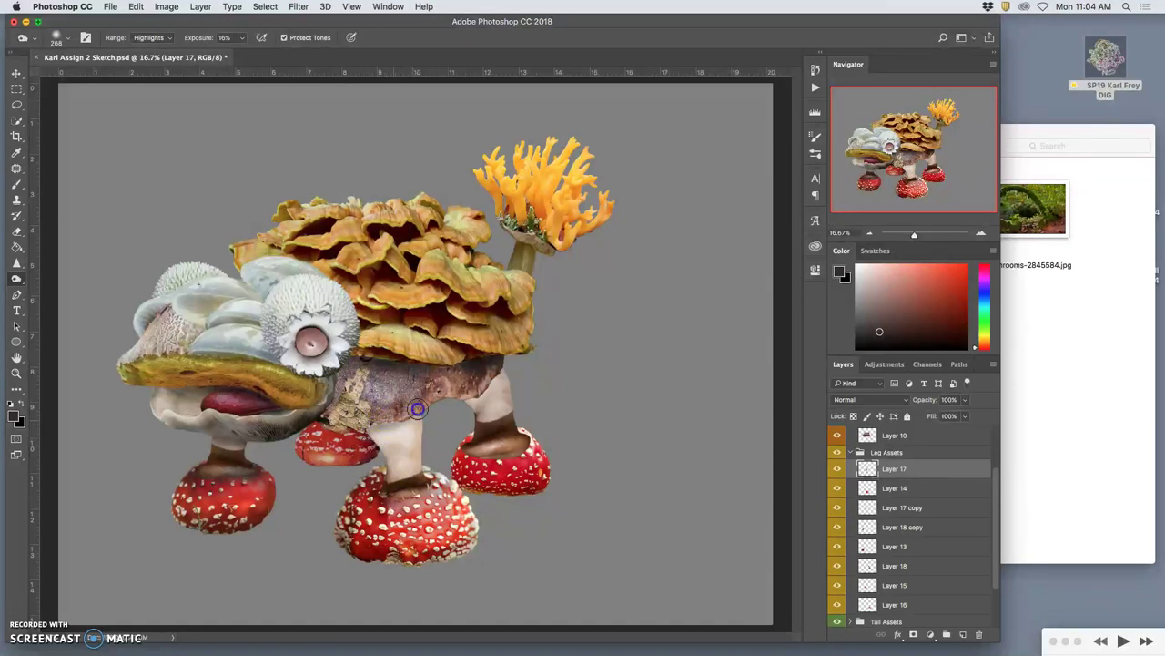
mouse_move(385, 456)
left_mouse_down()
mouse_move(373, 425)
mouse_move(384, 473)
mouse_move(371, 421)
mouse_move(385, 449)
mouse_move(384, 432)
mouse_move(405, 506)
left_mouse_up()
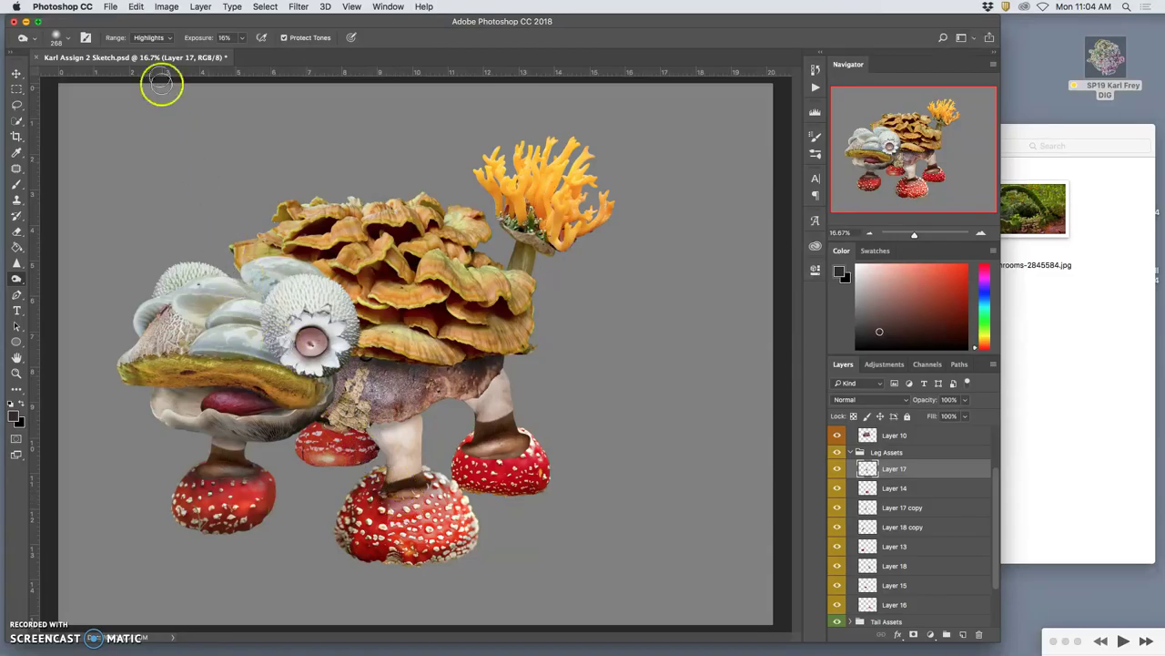
left_click(242, 38)
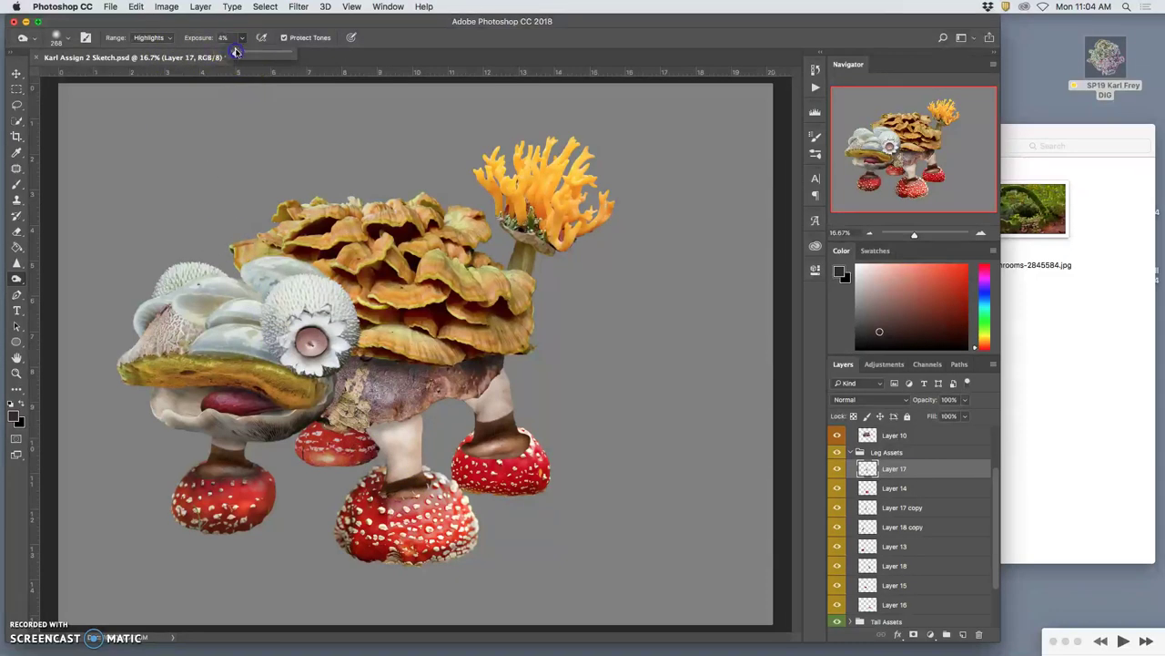
left_click(372, 432)
mouse_move(376, 445)
left_mouse_down()
mouse_move(385, 417)
mouse_move(392, 468)
mouse_move(403, 429)
mouse_move(384, 458)
mouse_move(383, 433)
mouse_move(430, 411)
mouse_move(396, 427)
mouse_move(410, 405)
mouse_move(223, 451)
left_mouse_up()
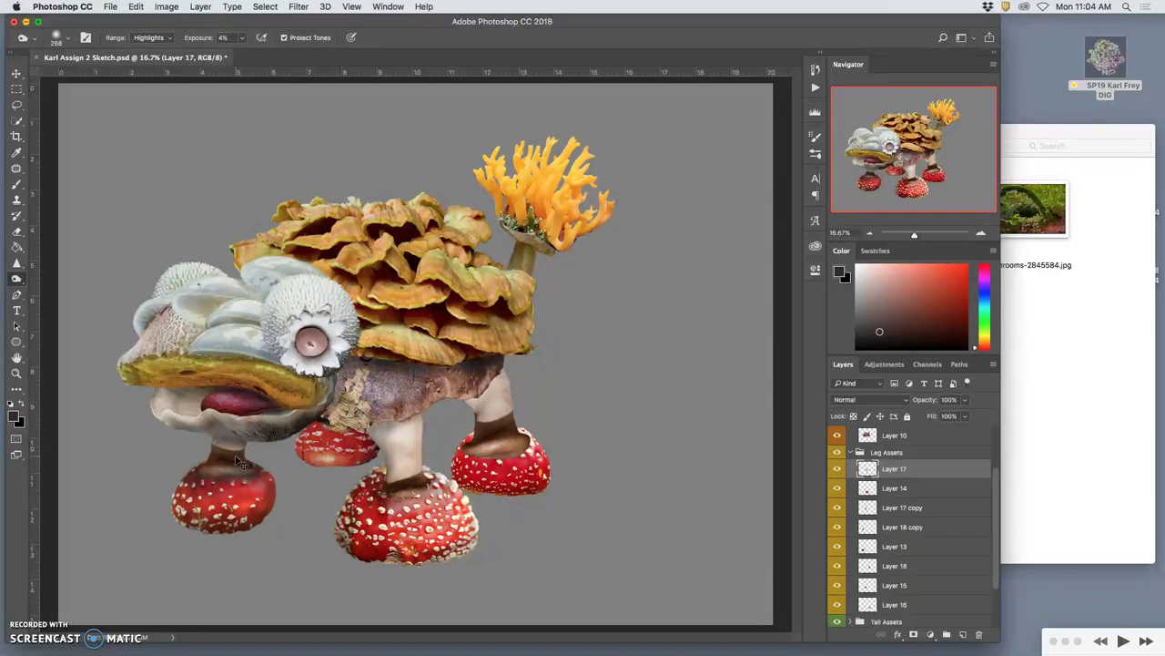
Burn soft shadows at 4% exposure on the stem under the head (Layer 18 copy) and the hind leg's stem (Layer 18).
left_click(235, 446, "super")
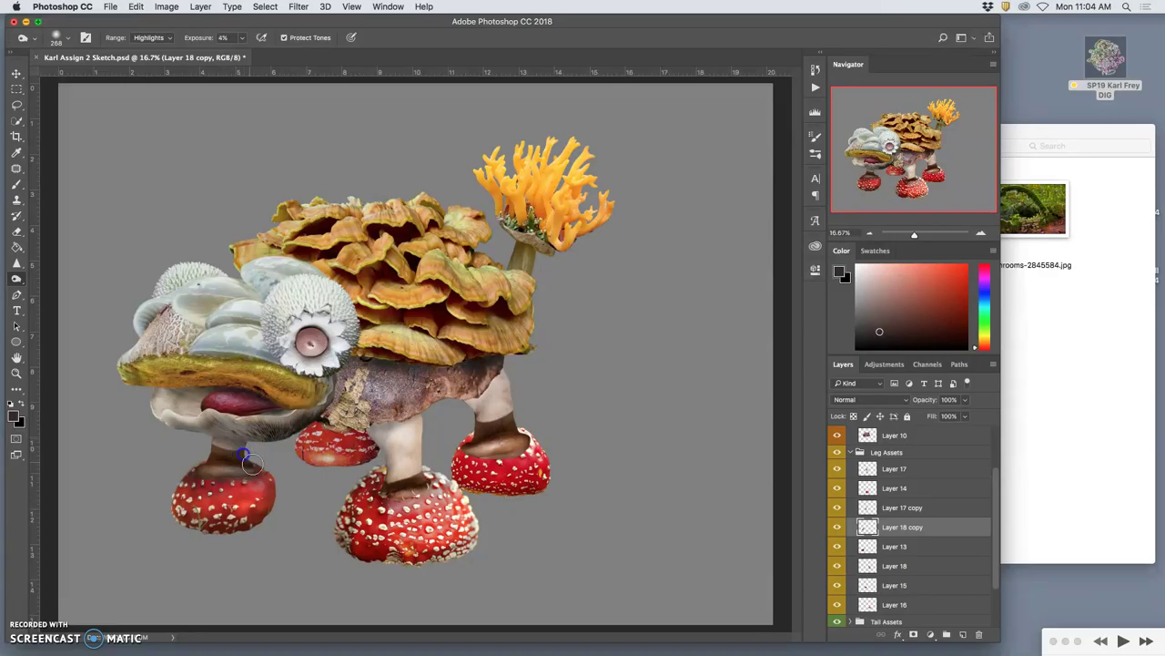
left_click(466, 406, "super")
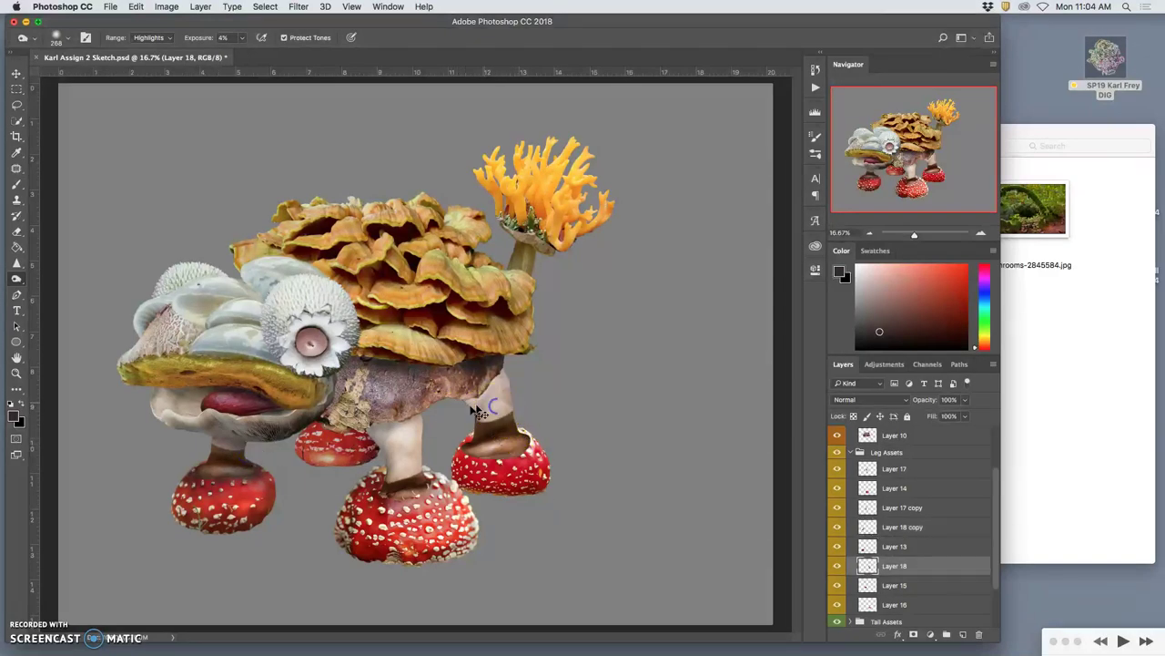
mouse_move(478, 424)
left_mouse_down()
mouse_move(474, 393)
mouse_move(501, 361)
mouse_move(473, 402)
mouse_move(502, 363)
mouse_move(456, 401)
mouse_move(498, 373)
mouse_move(469, 397)
mouse_move(460, 387)
mouse_move(377, 427)
left_mouse_up()
mouse_move(445, 384)
left_mouse_down()
mouse_move(477, 390)
mouse_move(497, 426)
mouse_move(471, 401)
mouse_move(505, 376)
mouse_move(507, 420)
left_mouse_up()
mouse_move(438, 456)
left_mouse_down()
mouse_move(425, 426)
mouse_move(419, 457)
mouse_move(422, 411)
mouse_move(422, 471)
mouse_move(421, 416)
mouse_move(417, 476)
mouse_move(382, 488)
mouse_move(383, 451)
left_mouse_up()
Deepen the shading on the front stem (Layer 17), and burn the dark base of the hind leg's stem on Layer 18.
left_click(419, 441, "super")
mouse_move(457, 410)
left_mouse_down()
mouse_move(464, 400)
mouse_move(473, 412)
left_mouse_up()
left_click_drag(390, 488, 392, 495)
left_click_drag(478, 448, 471, 449)
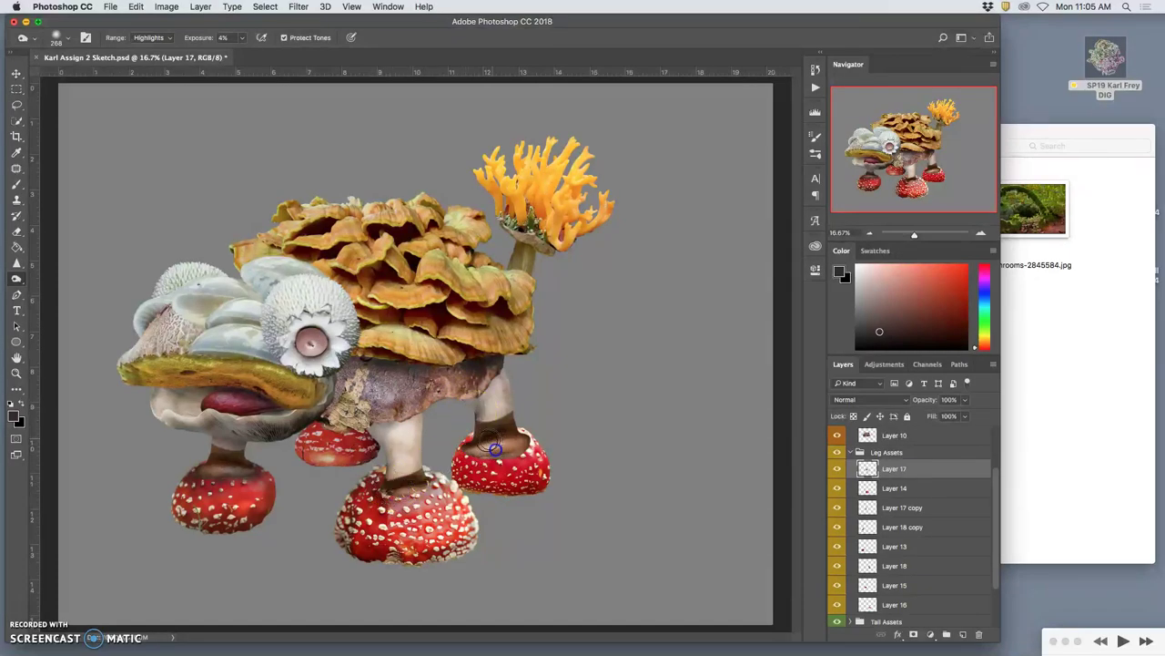
left_click(489, 442, "super")
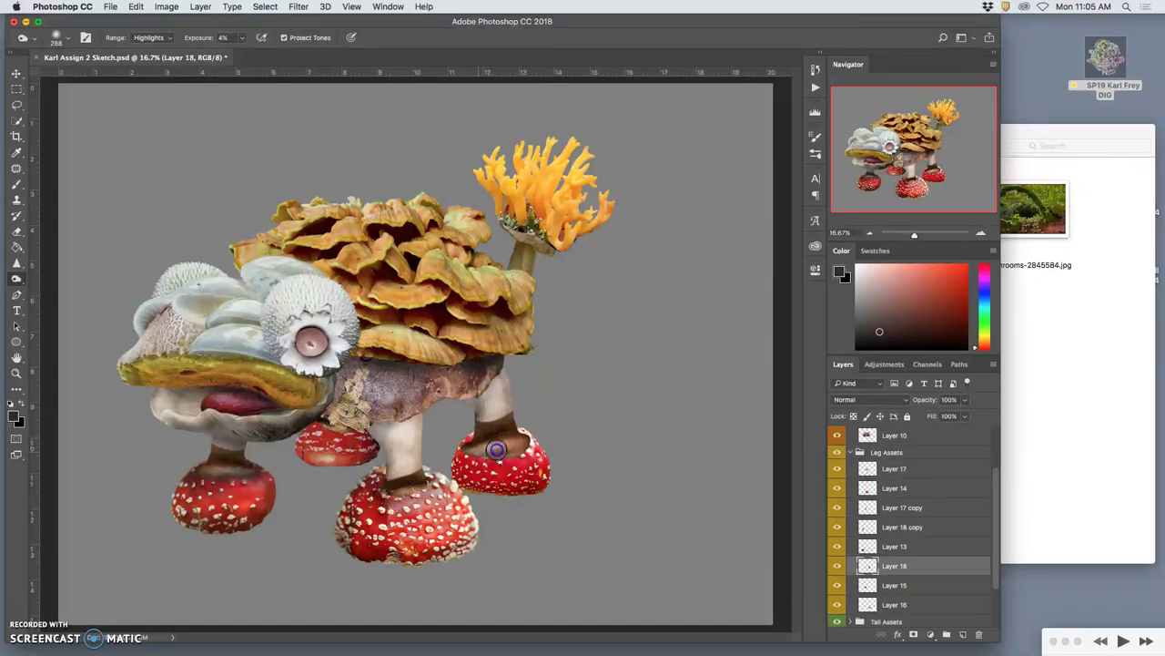
Burn soft shadows on the far cap beneath the body (Layer 15) and the body below the shelf mushrooms (Layer 10).
left_click(316, 428, "super")
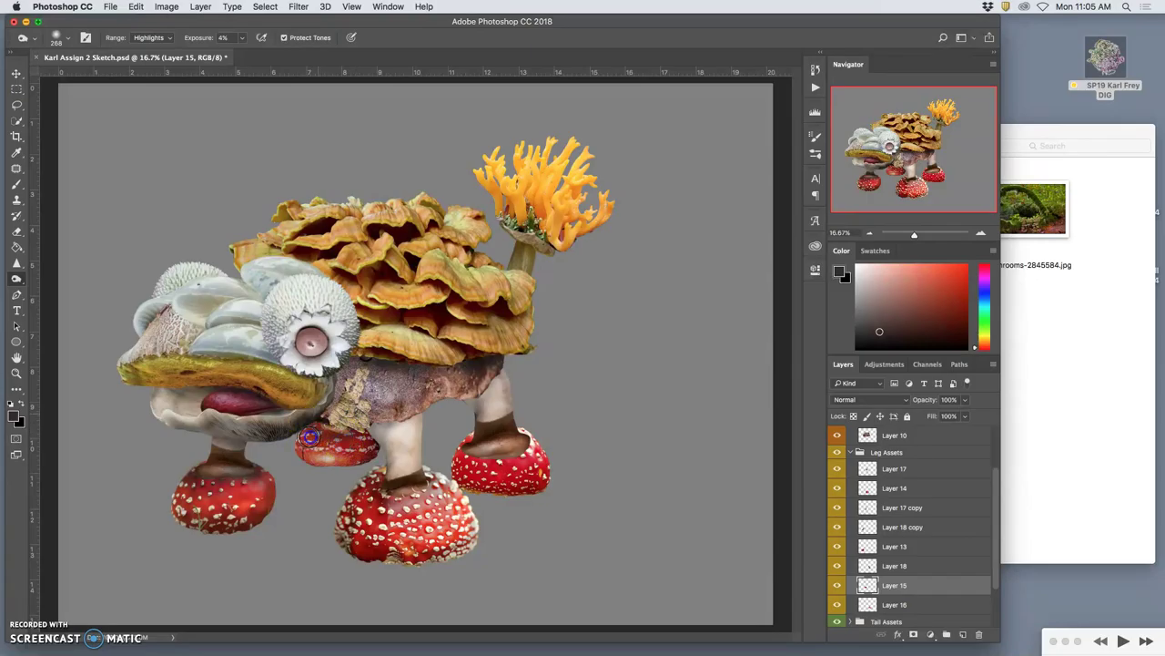
left_click(358, 371, "super")
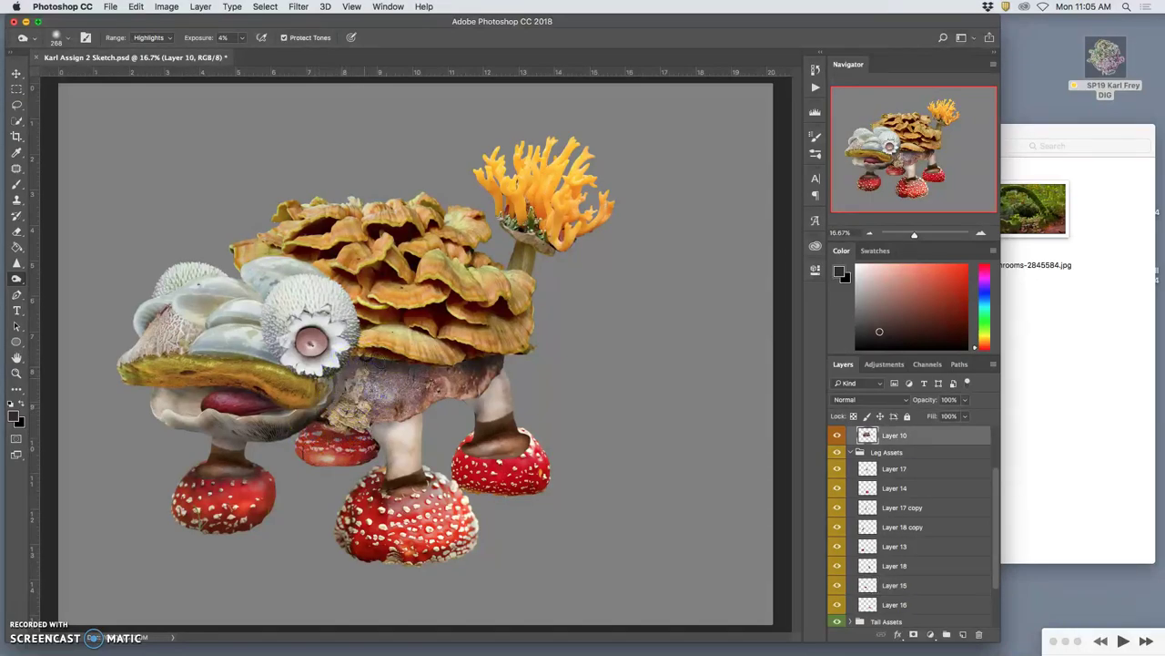
mouse_move(367, 376)
left_mouse_down()
mouse_move(377, 396)
mouse_move(411, 379)
left_mouse_up()
Burn shadows into the shelf mushrooms on Layer 12 where they meet the back of the eye.
left_click(395, 349, "super")
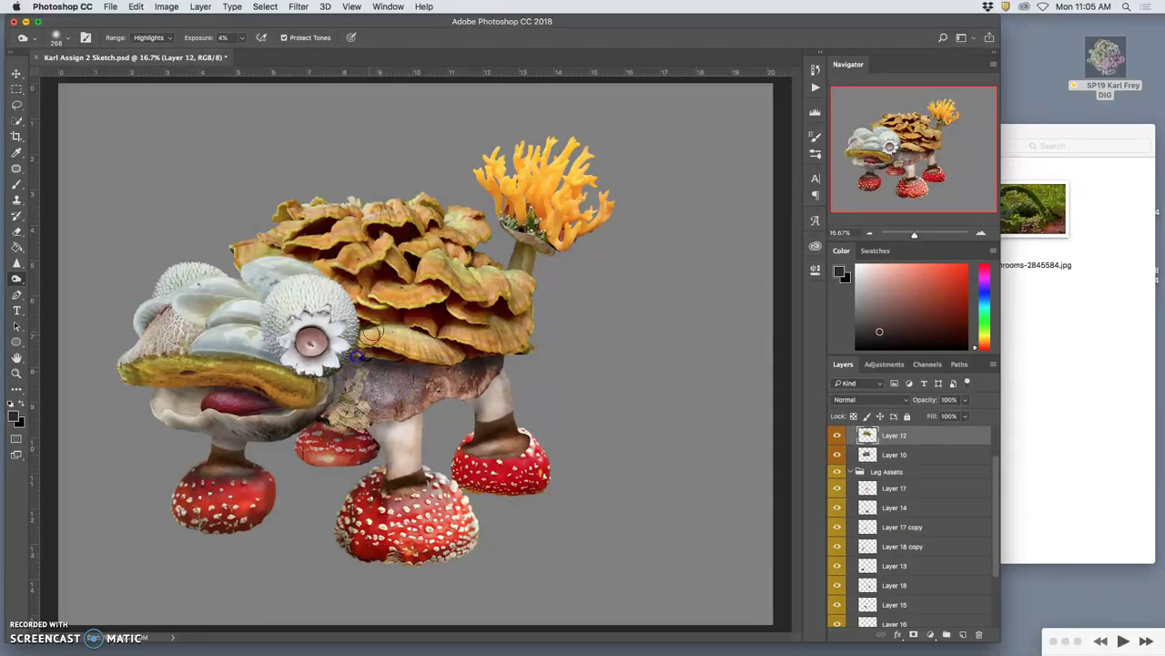
left_click(324, 288)
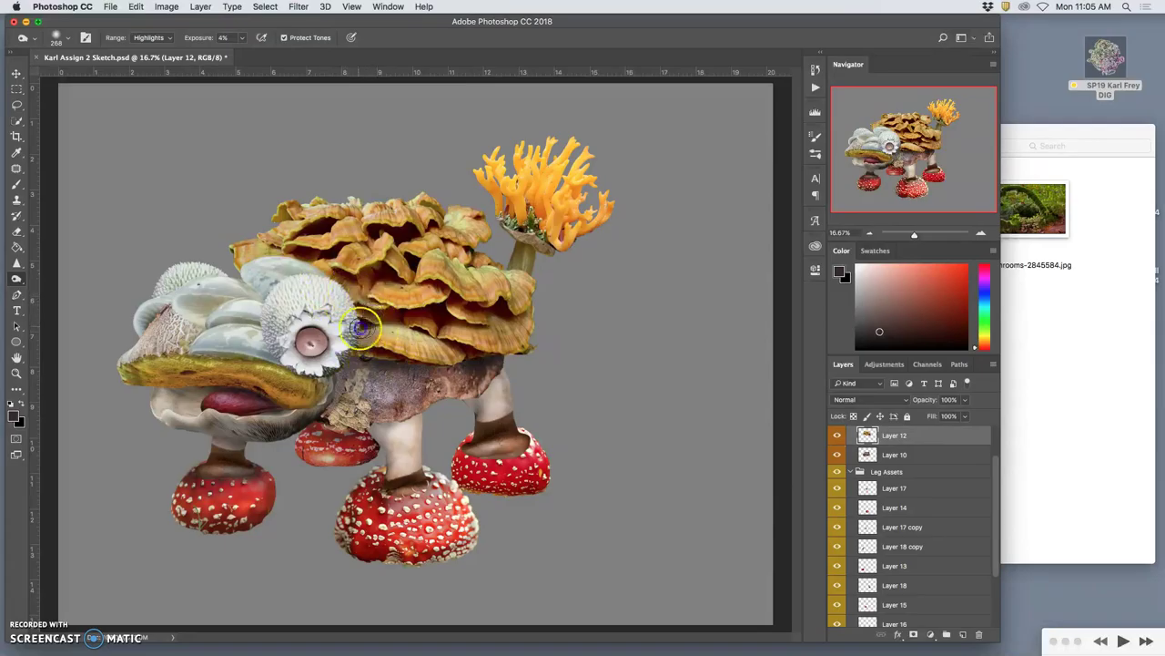
mouse_move(360, 328)
left_mouse_down()
mouse_move(369, 351)
mouse_move(395, 320)
mouse_move(378, 341)
left_mouse_up()
Burn shadows around the eye onto the pale head caps (Layer 1 copy), the yellow lip (Layer 5) and the adjoining body (Layer 10).
left_click(264, 342, "super")
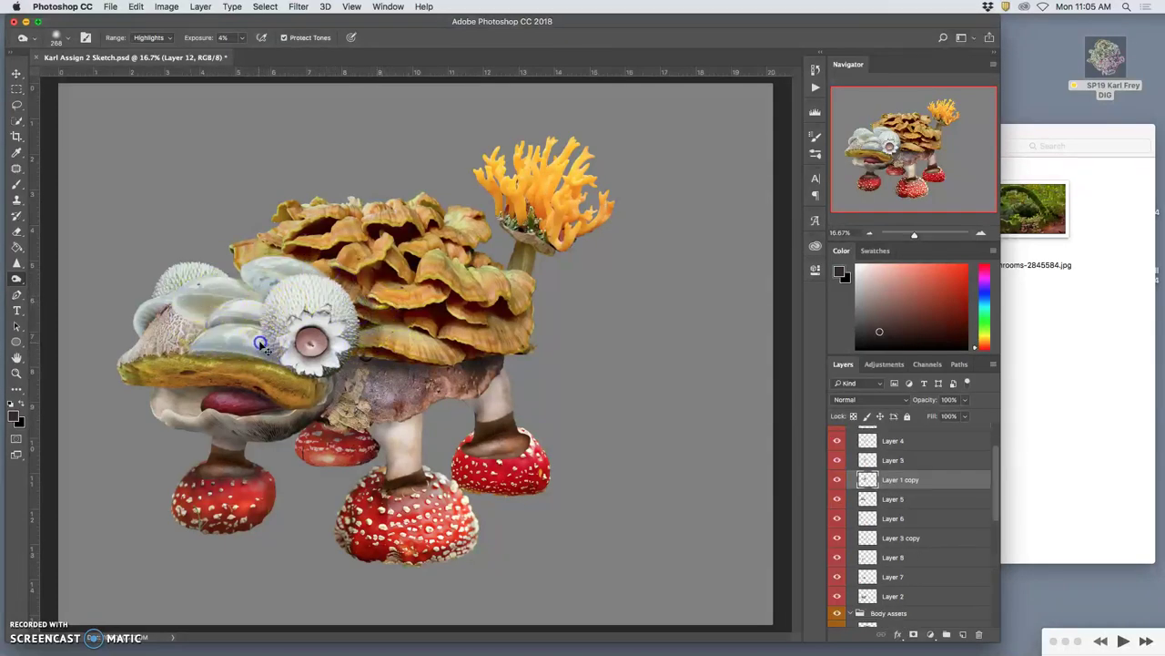
mouse_move(258, 343)
left_mouse_down()
mouse_move(271, 294)
mouse_move(255, 342)
mouse_move(250, 323)
mouse_move(230, 328)
mouse_move(287, 278)
left_mouse_up()
left_click(282, 360)
left_click(305, 381, "super")
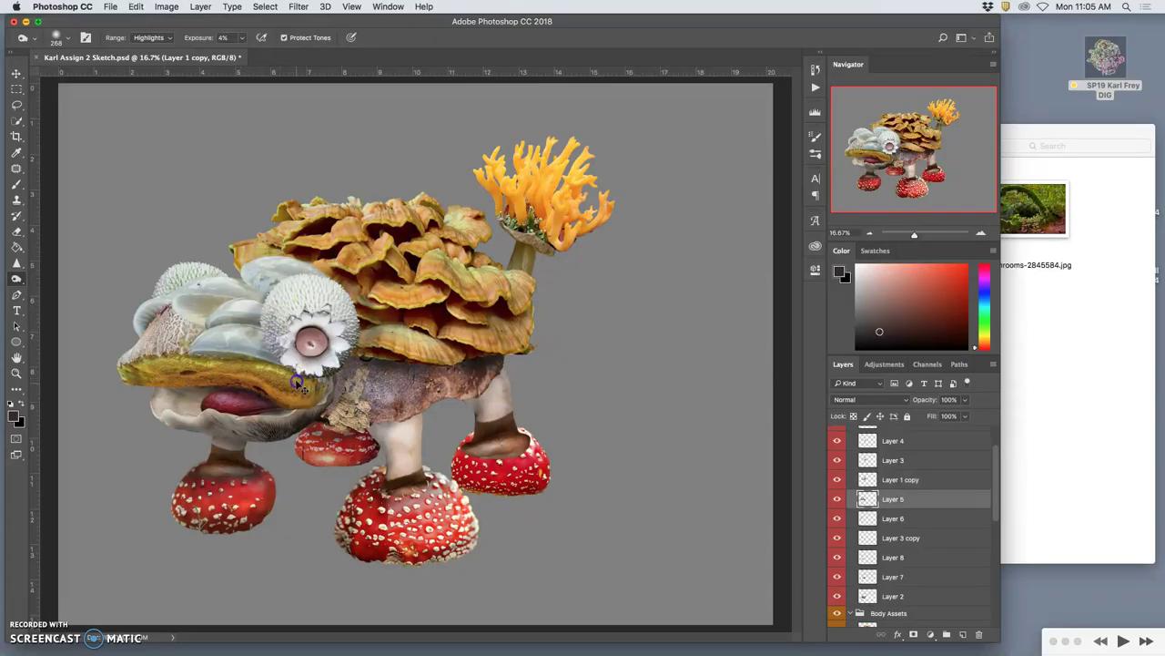
left_click_drag(315, 382, 303, 374)
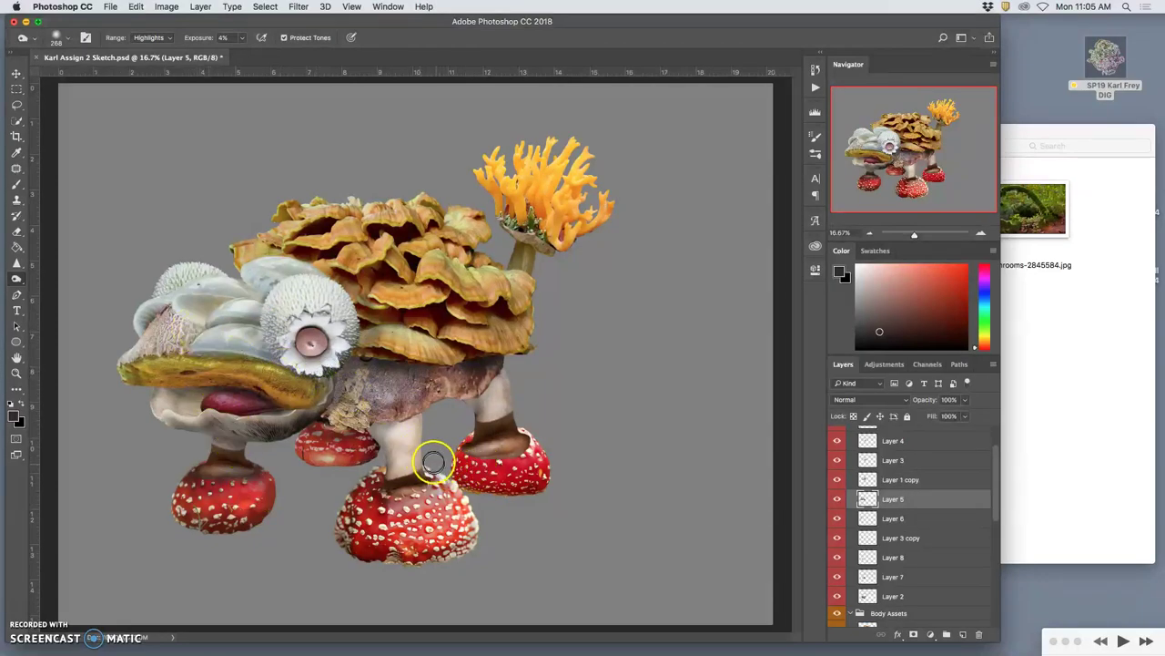
left_click(346, 371, "super")
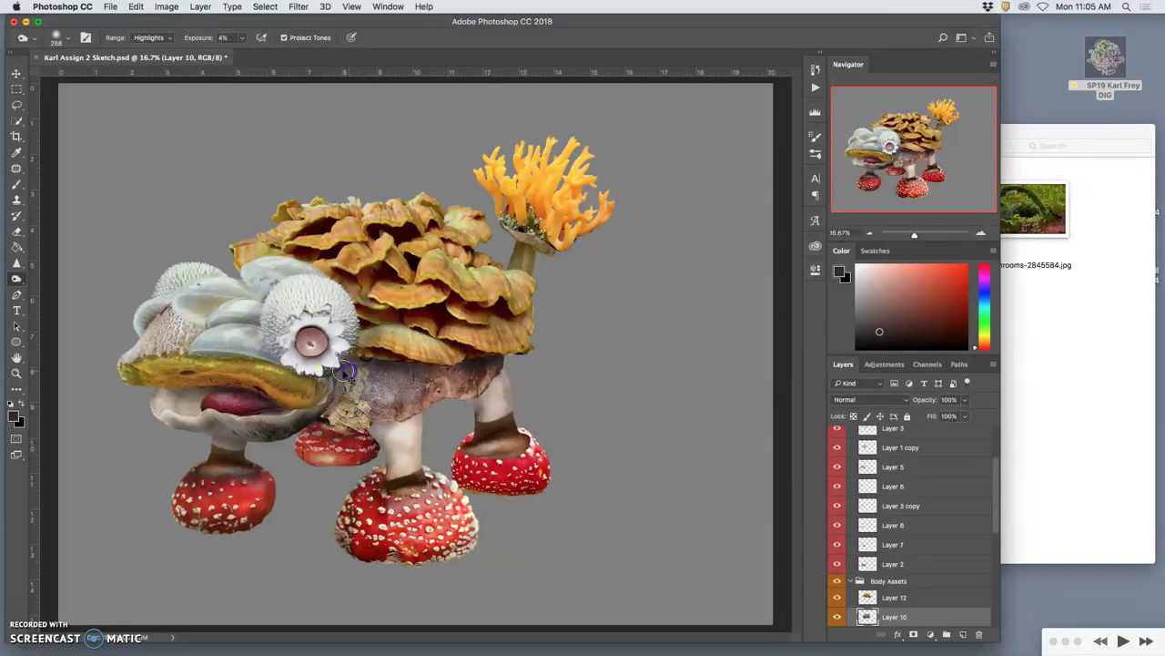
left_click_drag(344, 371, 331, 410)
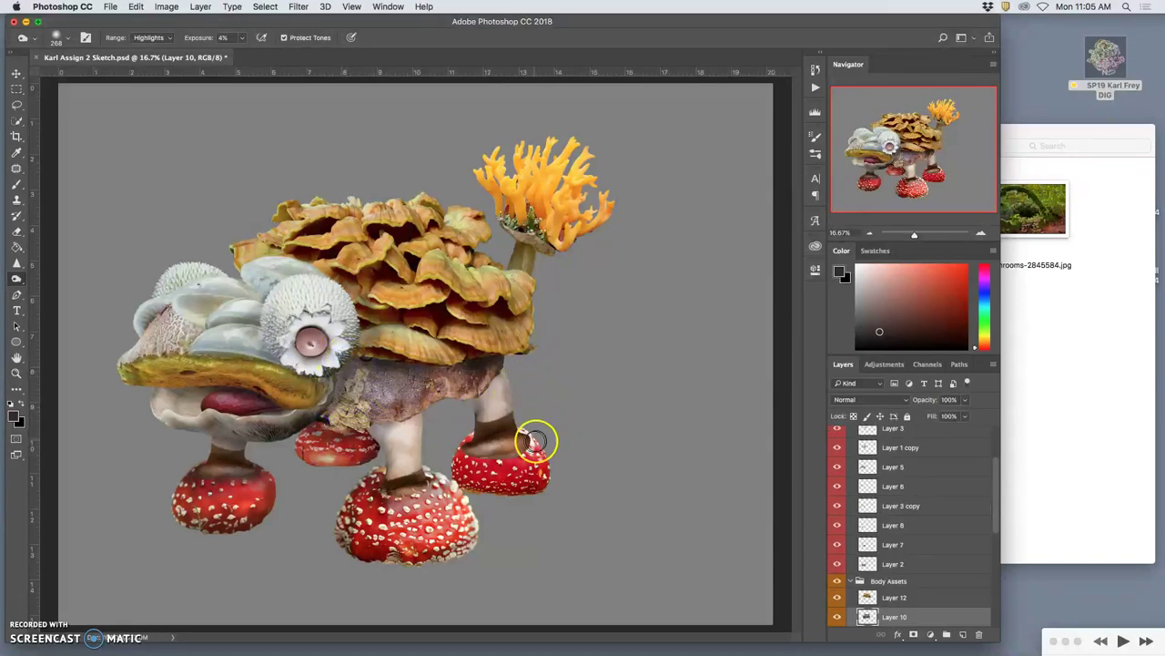
Burn the base of the hind leg's stem on Layer 18 and the red cap under it on Layer 16.
left_click(506, 452, "super")
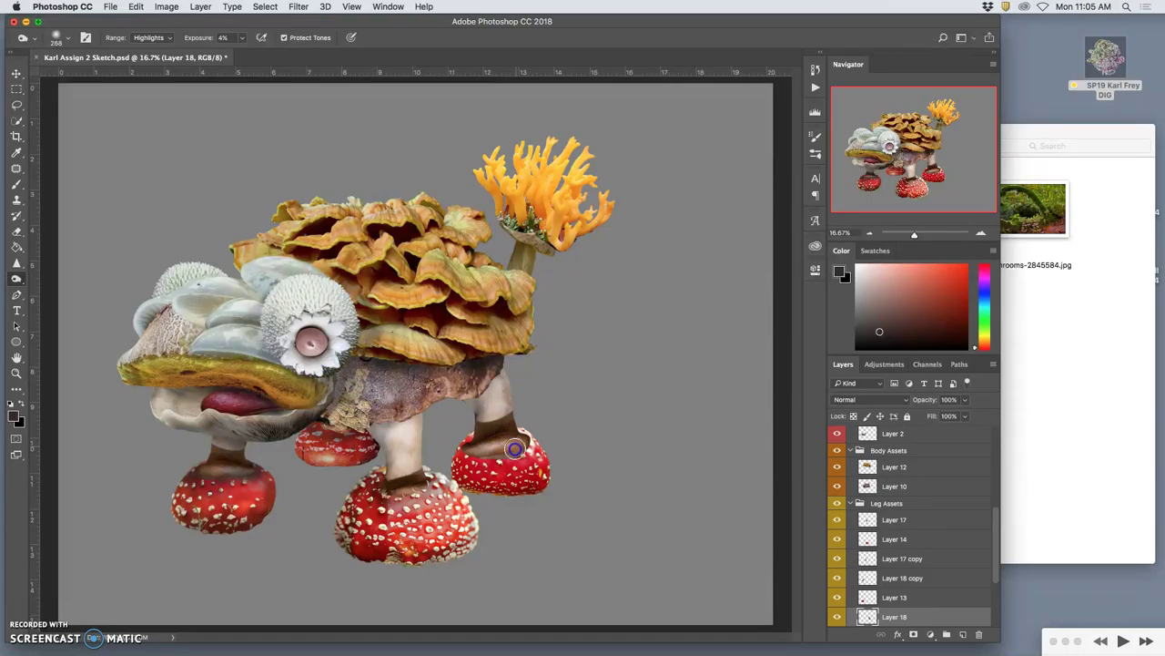
left_click_drag(509, 453, 493, 453)
left_click(523, 430, "super")
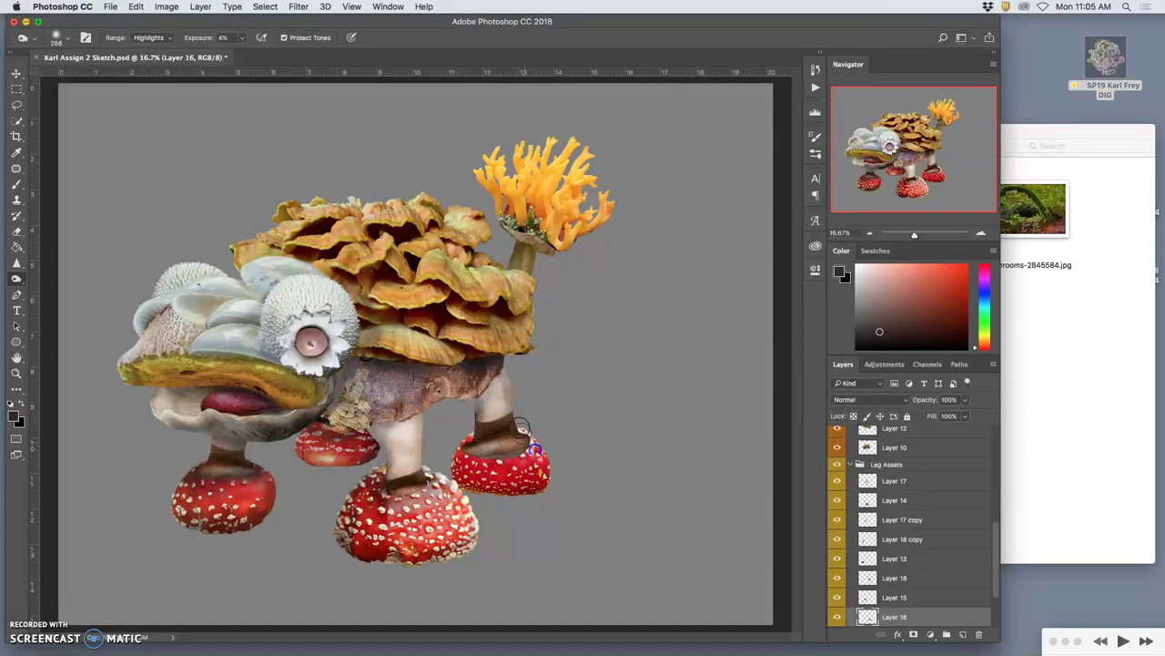
left_click(522, 479)
mouse_move(478, 479)
left_mouse_down()
mouse_move(472, 434)
mouse_move(455, 473)
mouse_move(492, 487)
mouse_move(478, 479)
mouse_move(541, 479)
mouse_move(501, 480)
left_mouse_up()
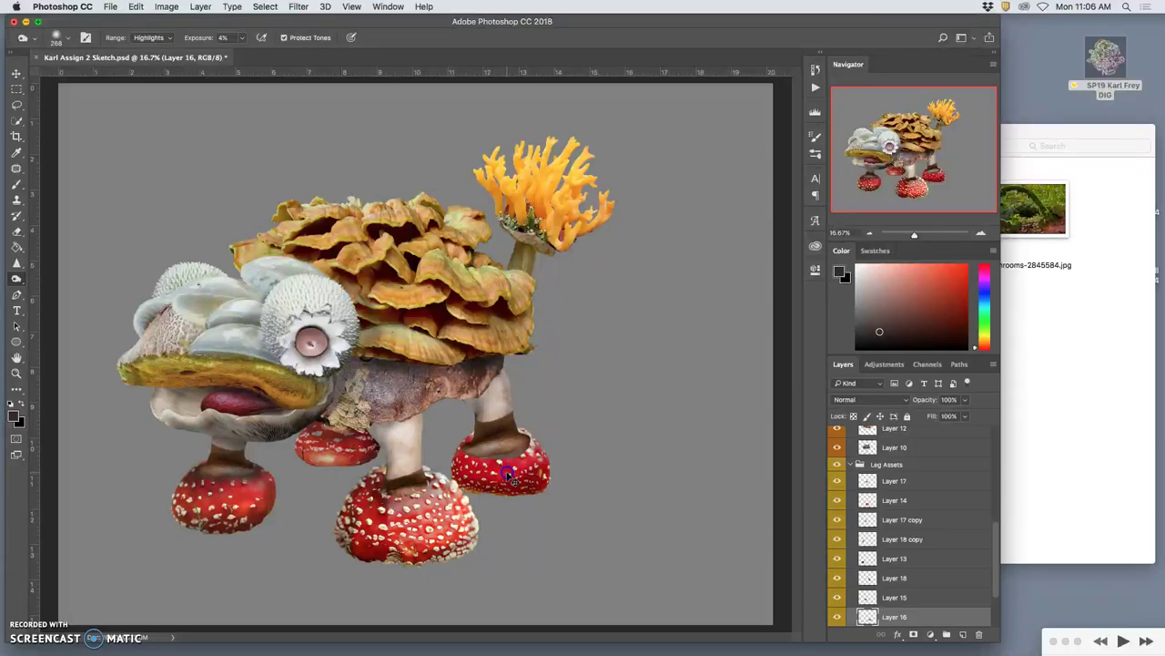
Reduce the hind cap's saturation on Layer 16 to -22 with a Hue/Saturation adjustment.
left_click(168, 7)
mouse_move(187, 40)
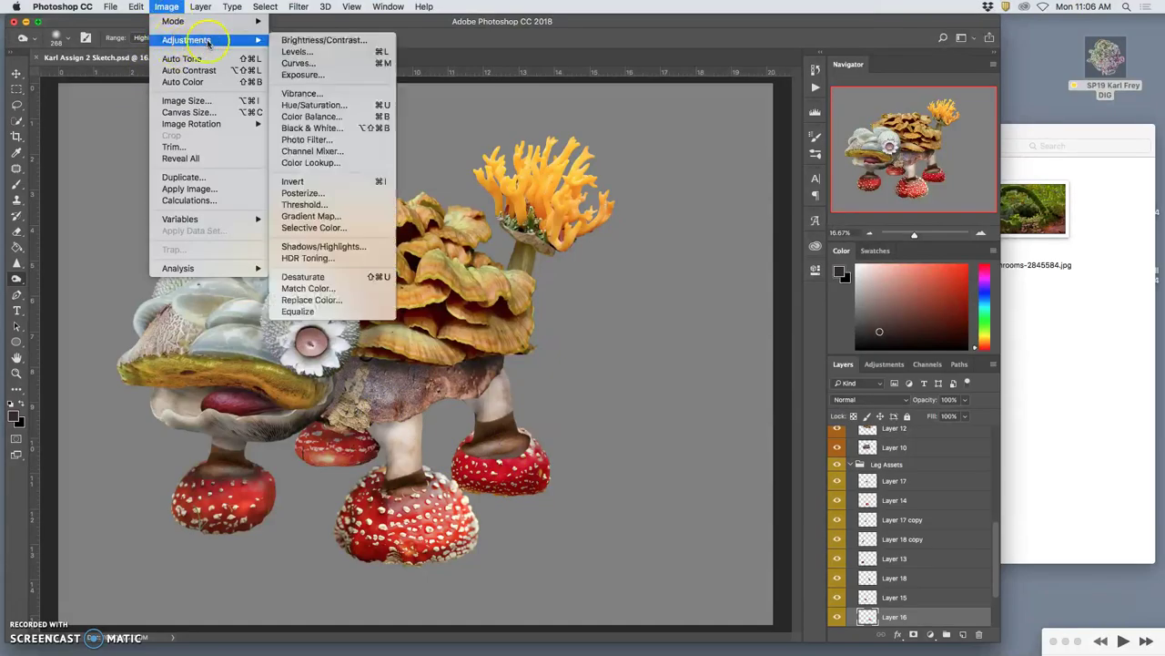
left_click(314, 104)
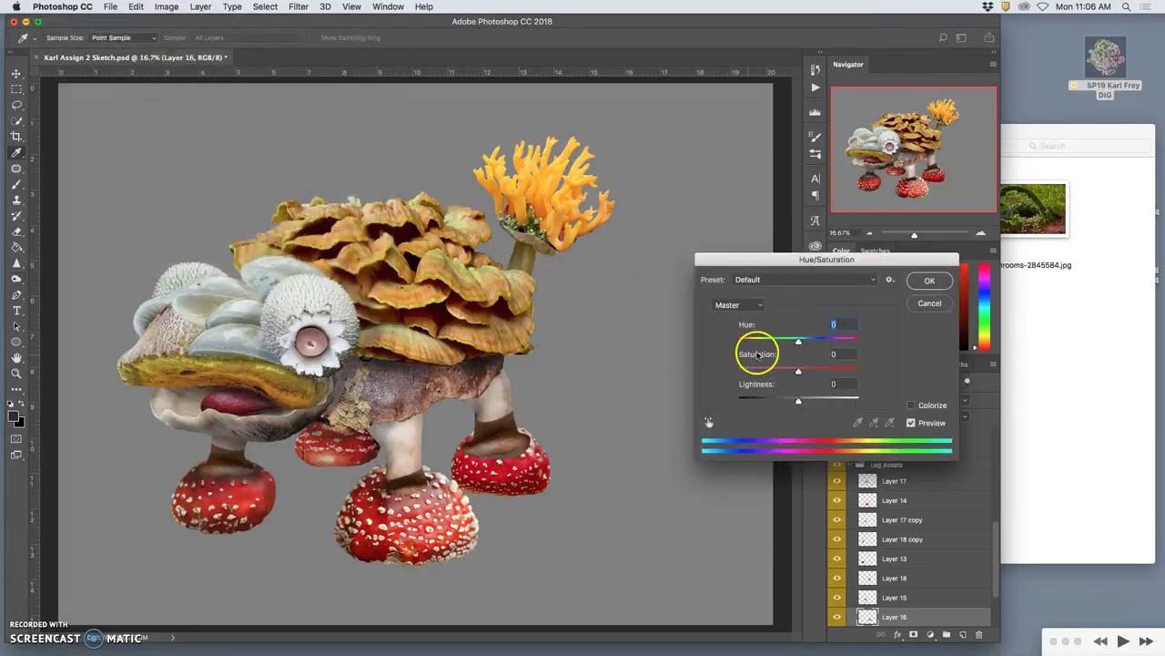
left_click_drag(794, 368, 787, 374)
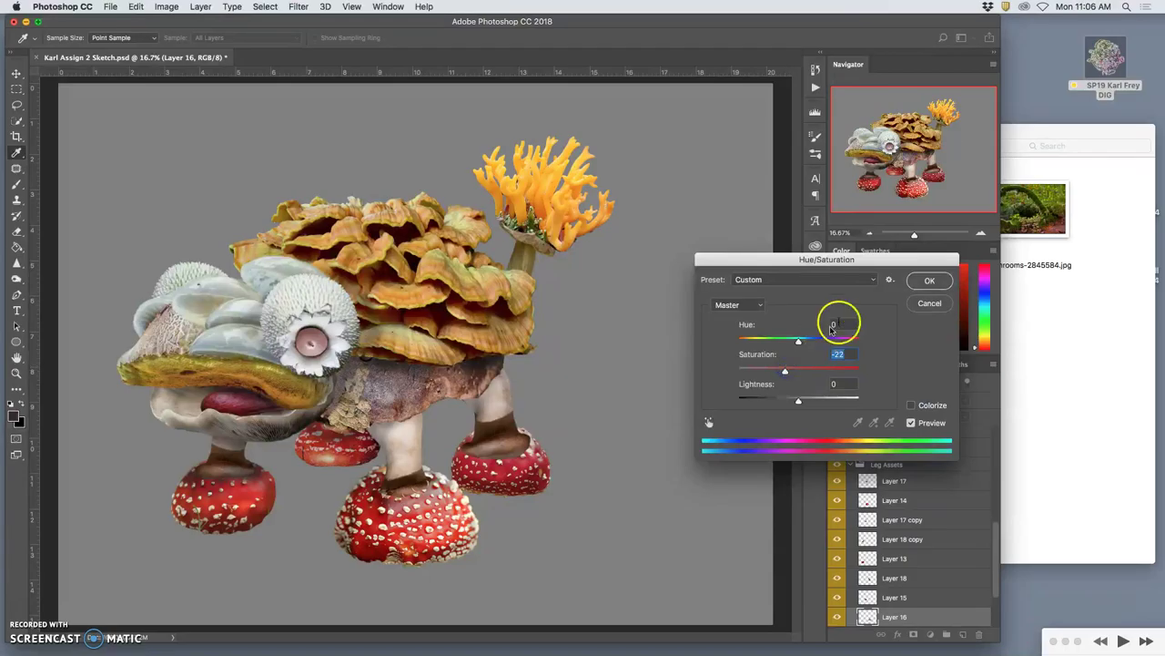
left_click(927, 279)
key("o")
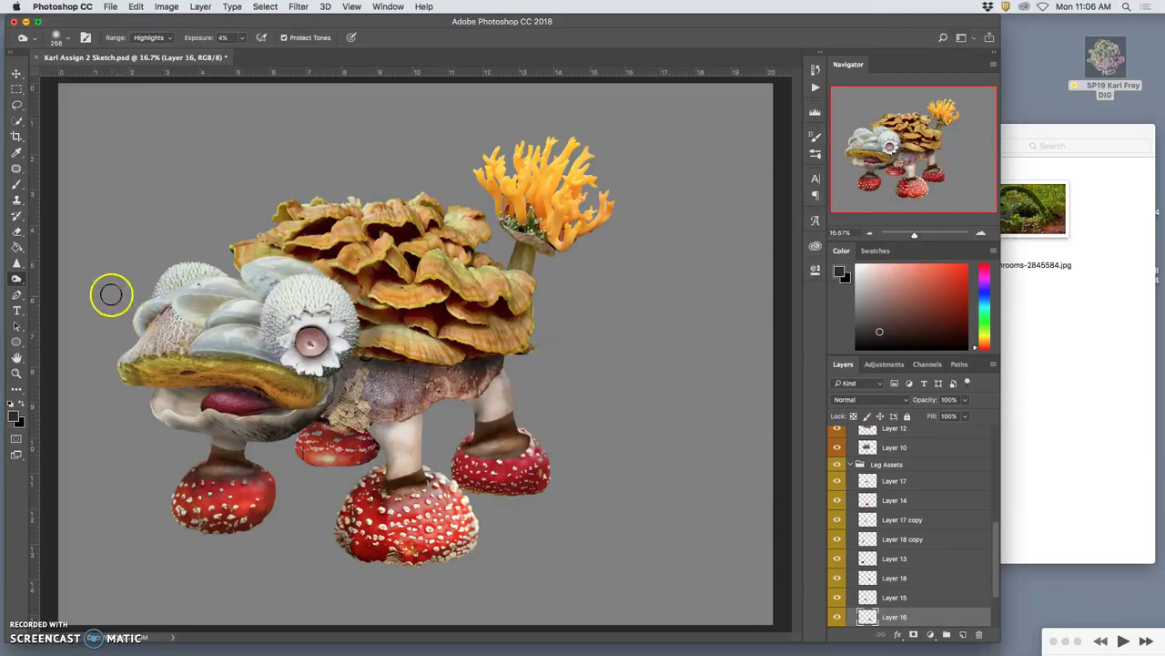
Erase along the base of the hind stem on Layer 18 with a 236 px eraser at 21% hardness.
left_click(496, 425, "super")
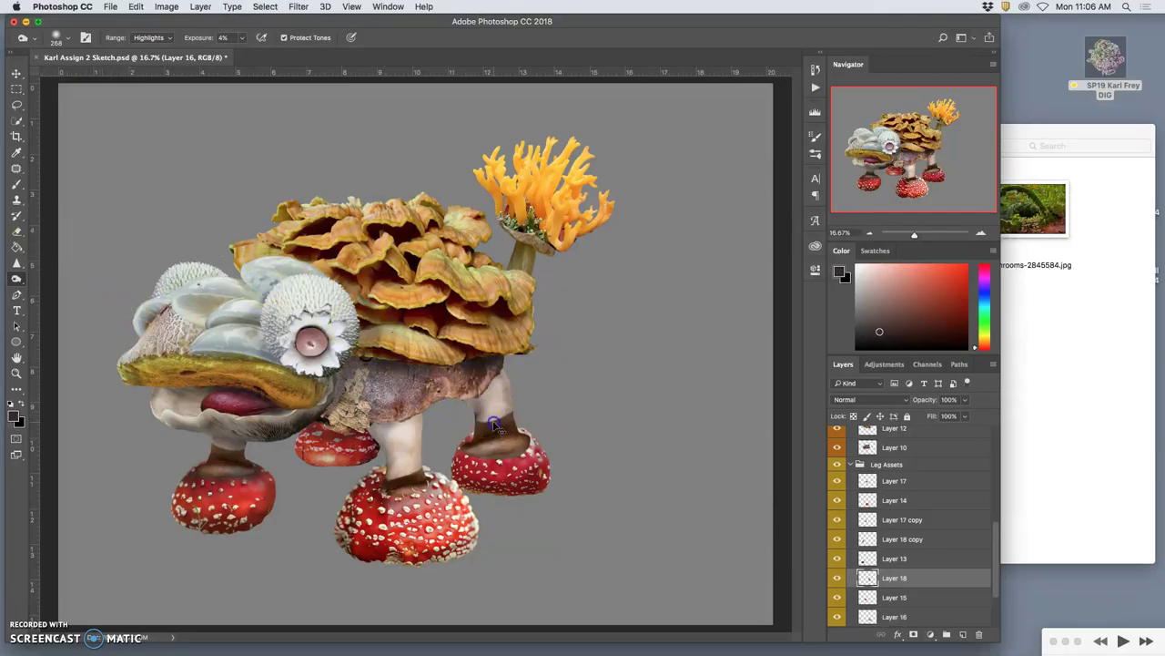
left_click(16, 231)
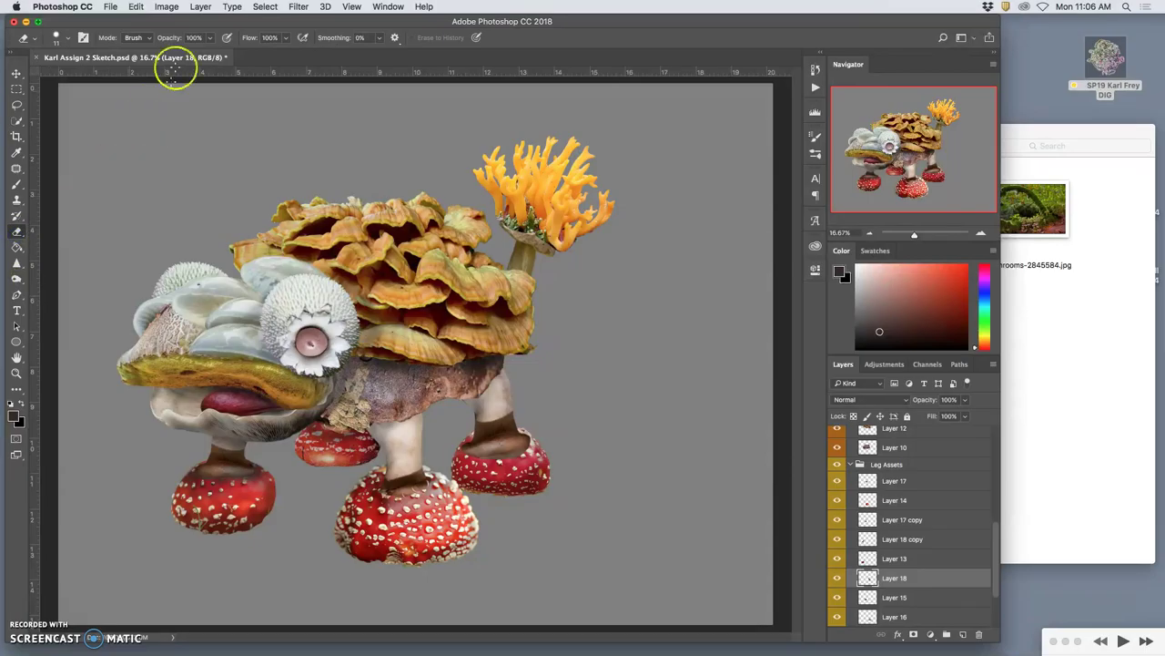
left_click(65, 41)
left_click_drag(136, 94, 90, 102)
left_click(105, 75)
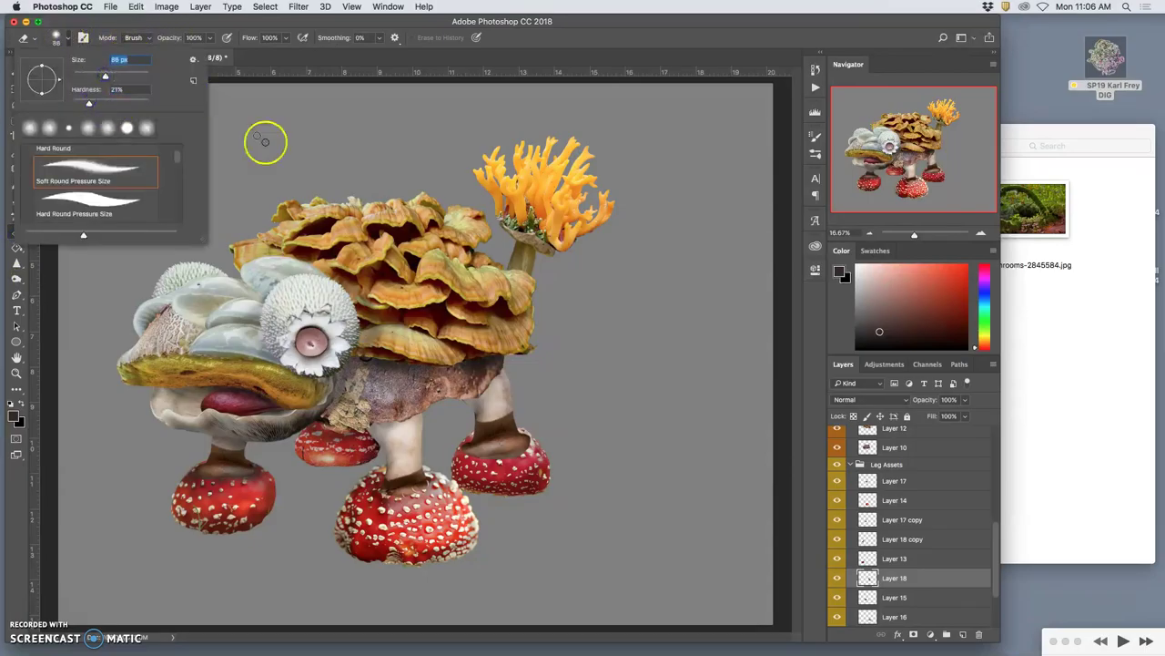
left_click_drag(128, 80, 132, 75)
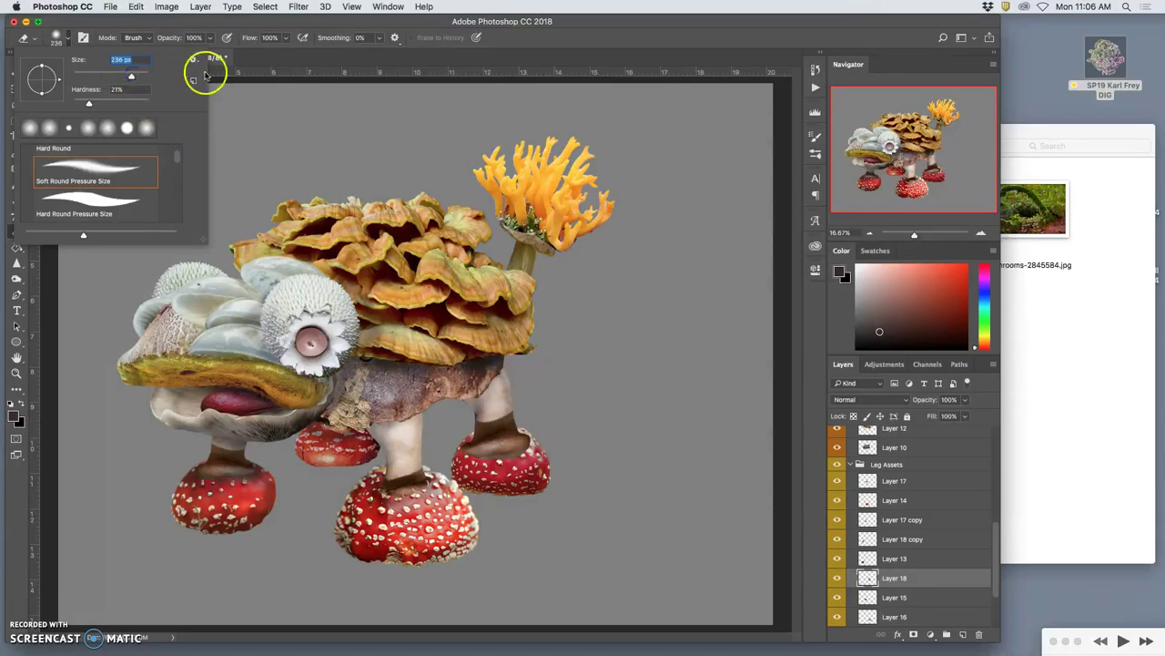
left_click(503, 466)
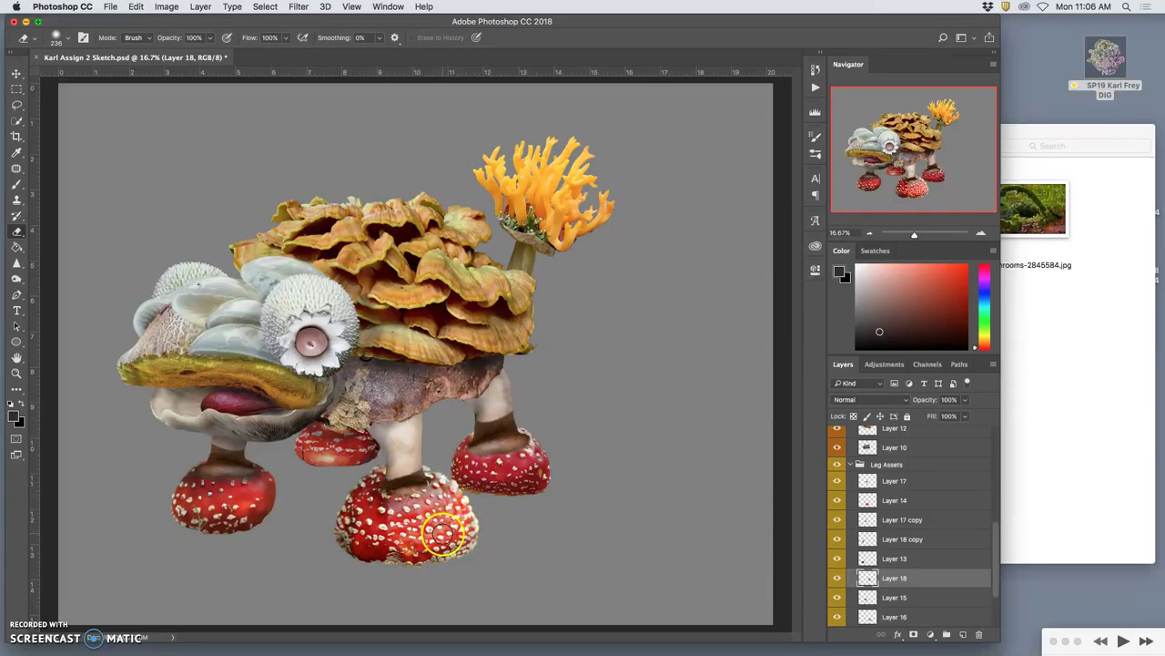
Warp the hind cap on Layer 16 so its upper edge fits the base of the stem.
left_click(519, 470, "super")
key("super+t")
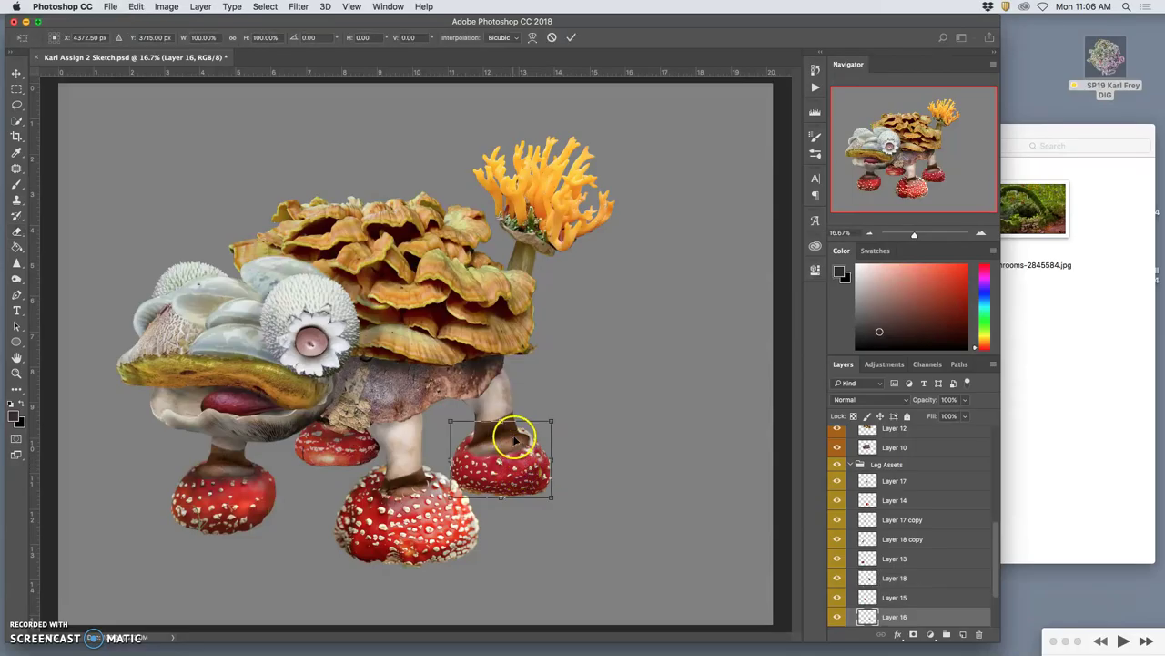
right_click(526, 457)
left_click(547, 533)
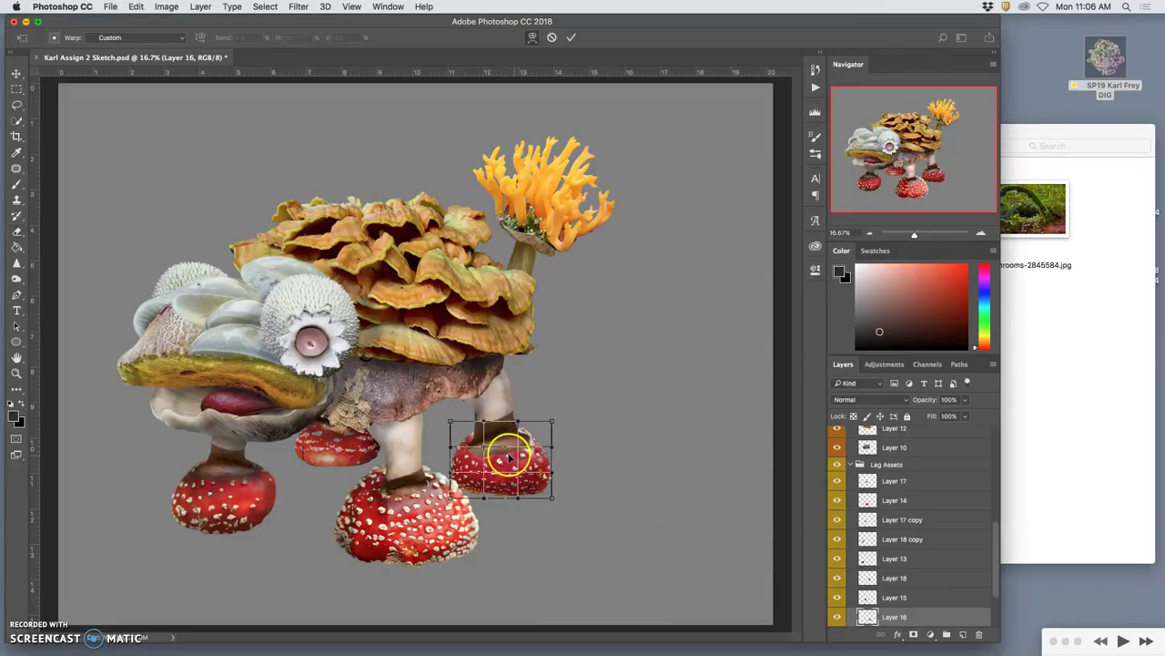
left_click_drag(473, 439, 473, 437)
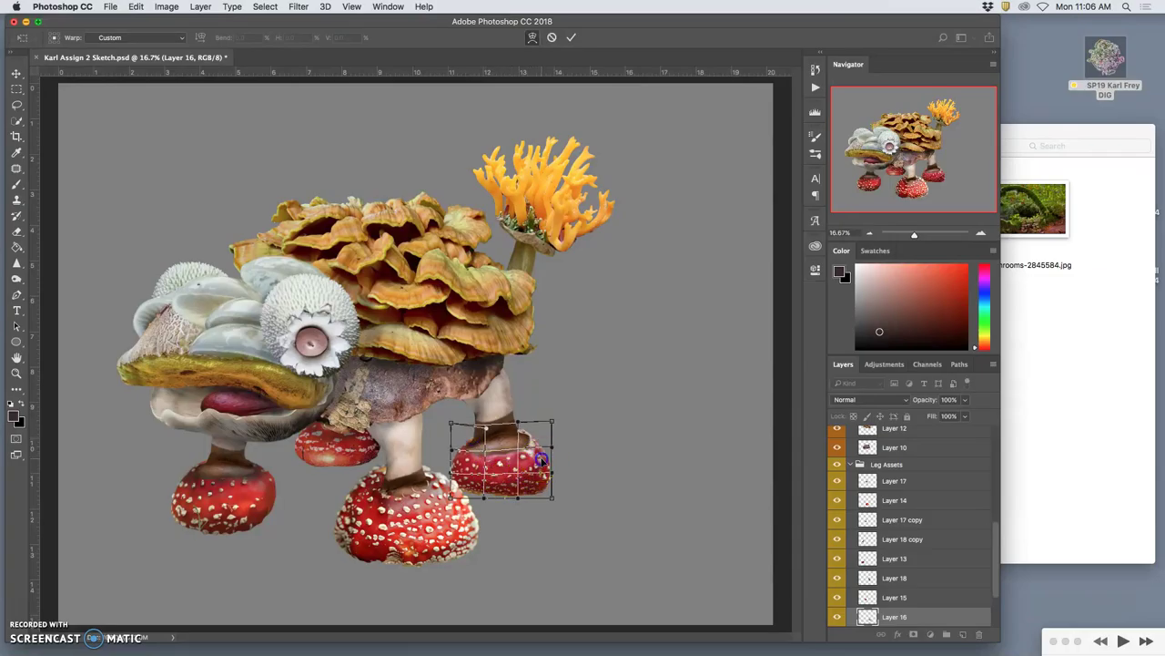
key("Return")
key("e")
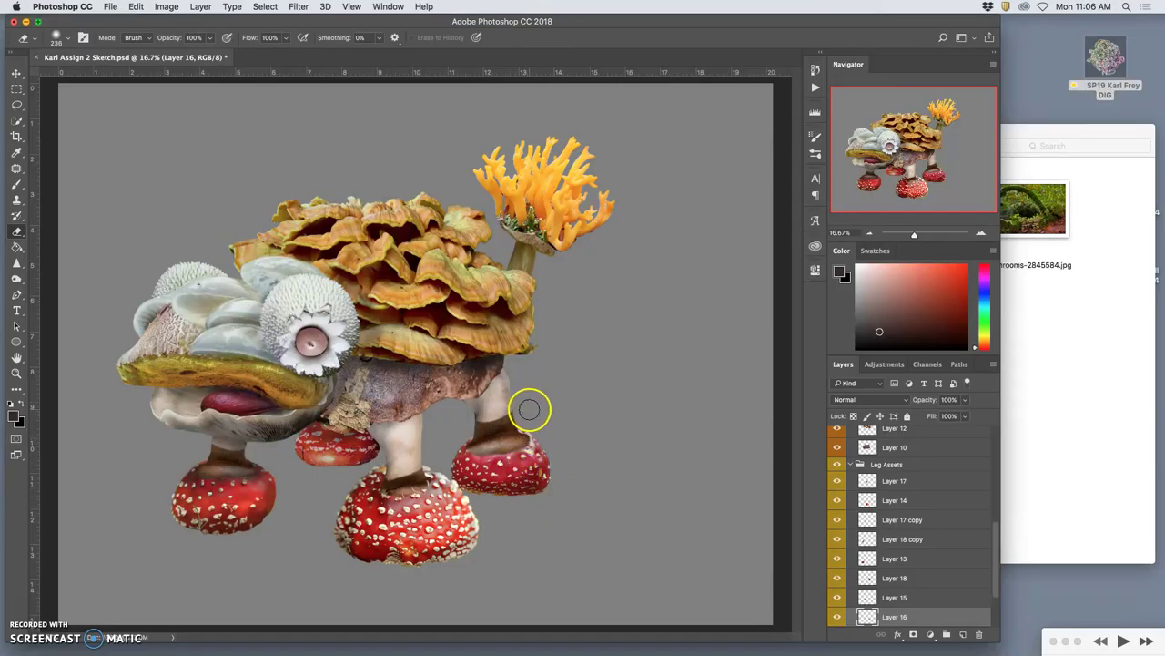
Switch back to the Burn tool and set its range to Midtones.
left_click(16, 278)
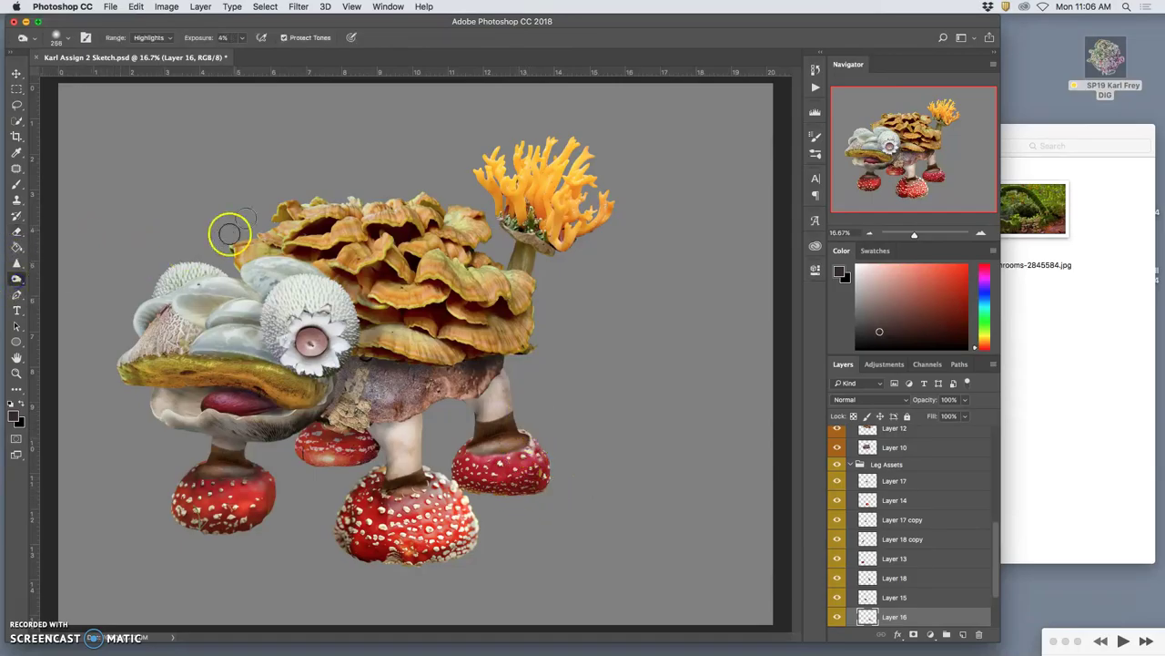
left_click(163, 37)
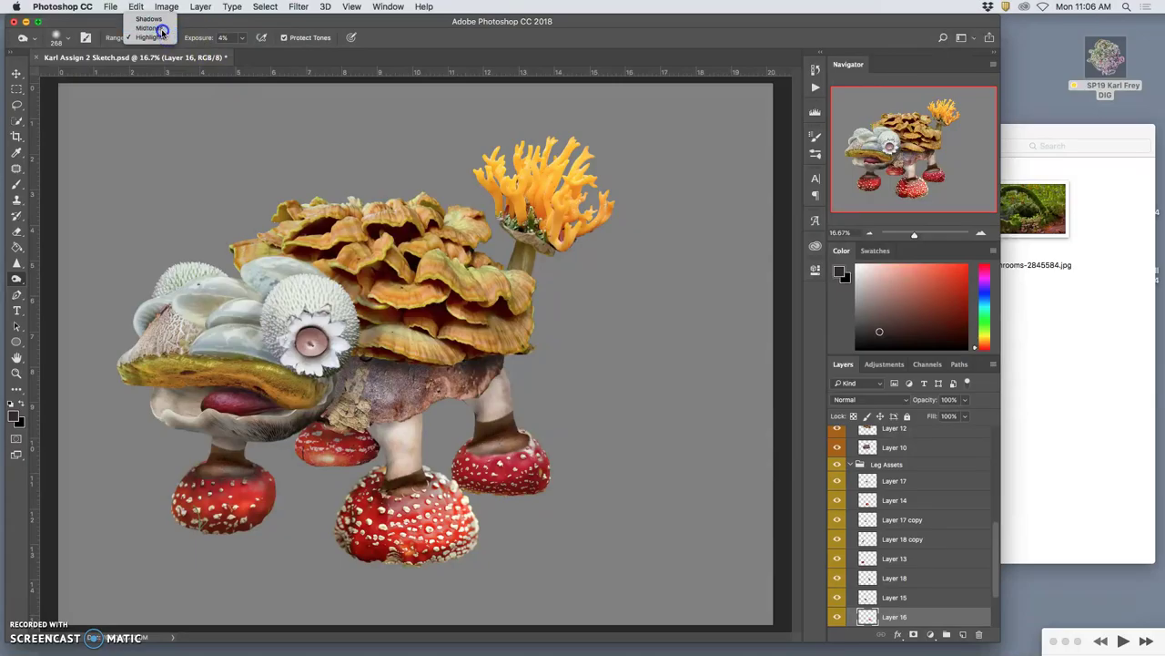
left_click(160, 28)
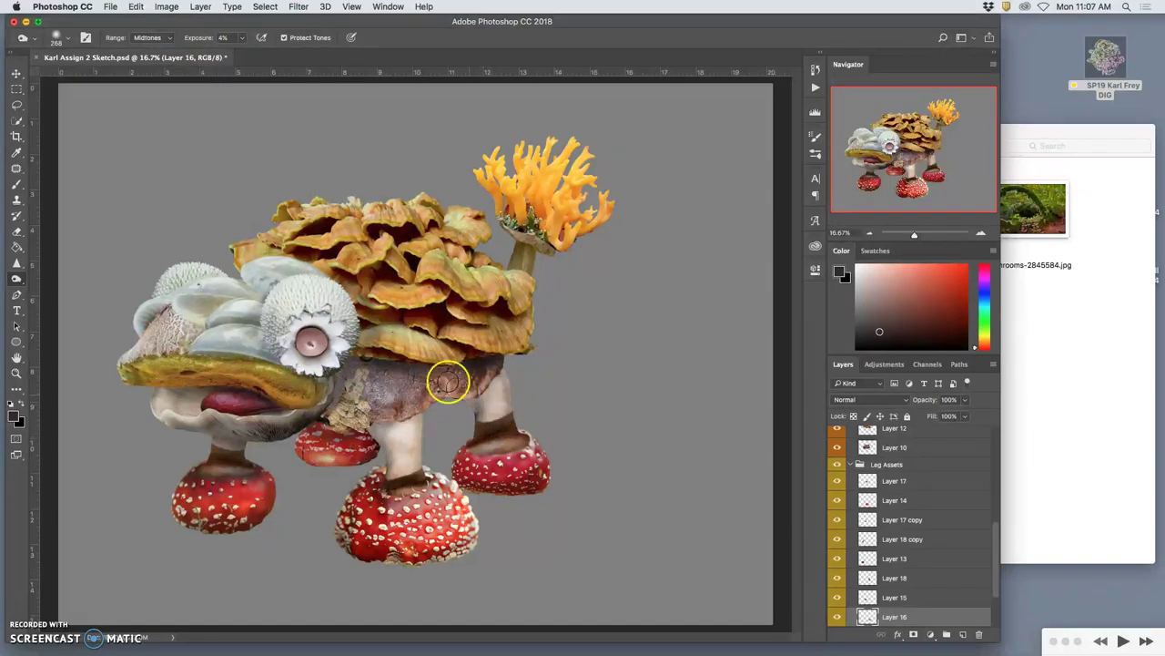
Try burning the base of the hind stem on Layer 18 at 12% exposure, and undo the strokes.
left_click(242, 38)
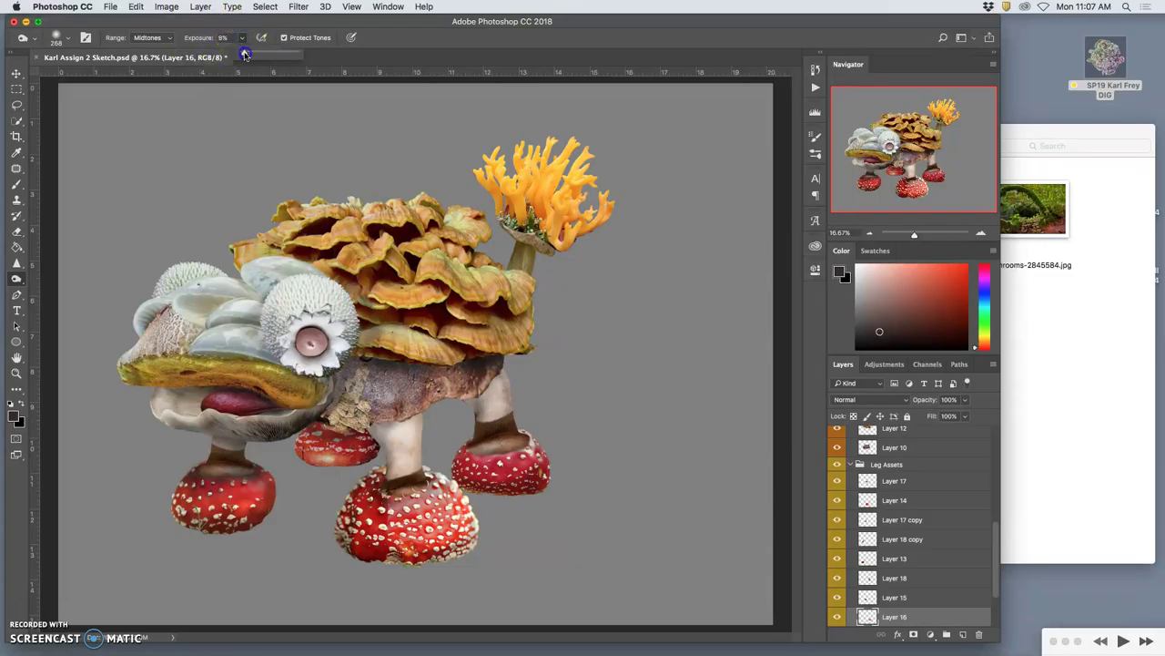
left_click(492, 451, "super")
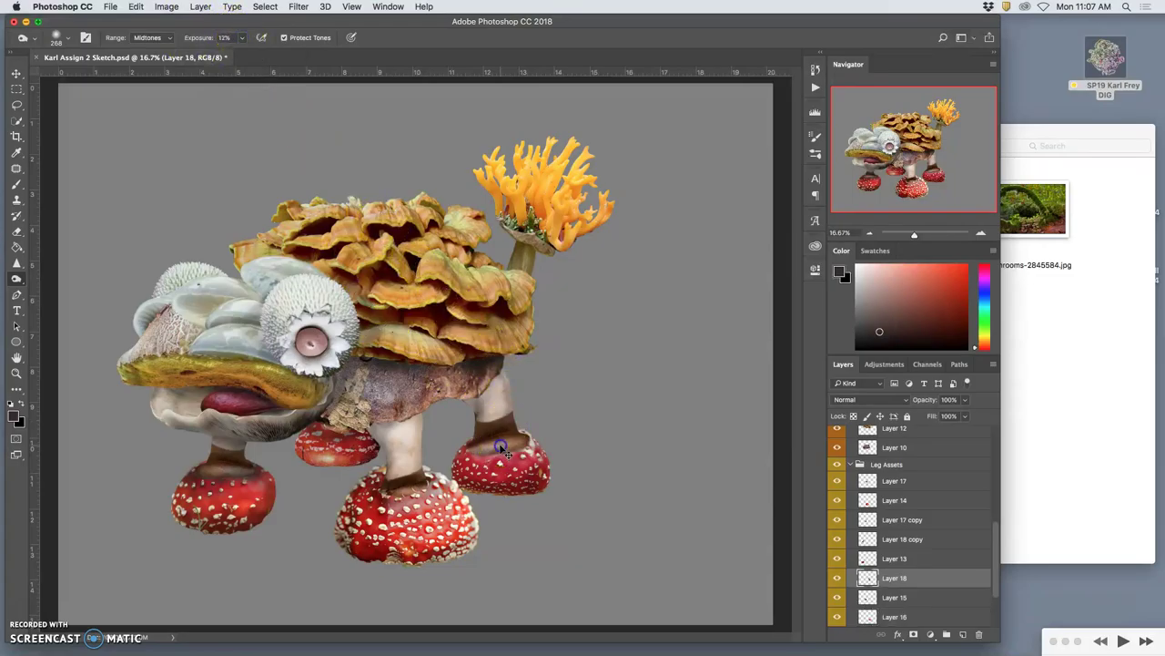
left_click_drag(494, 448, 515, 435)
key("super+z")
key("super+z")
key("super+z")
Lower the Burn exposure to 4% and darken the top of the hind cap (Layer 16) and its stem (Layer 18).
left_click(241, 41)
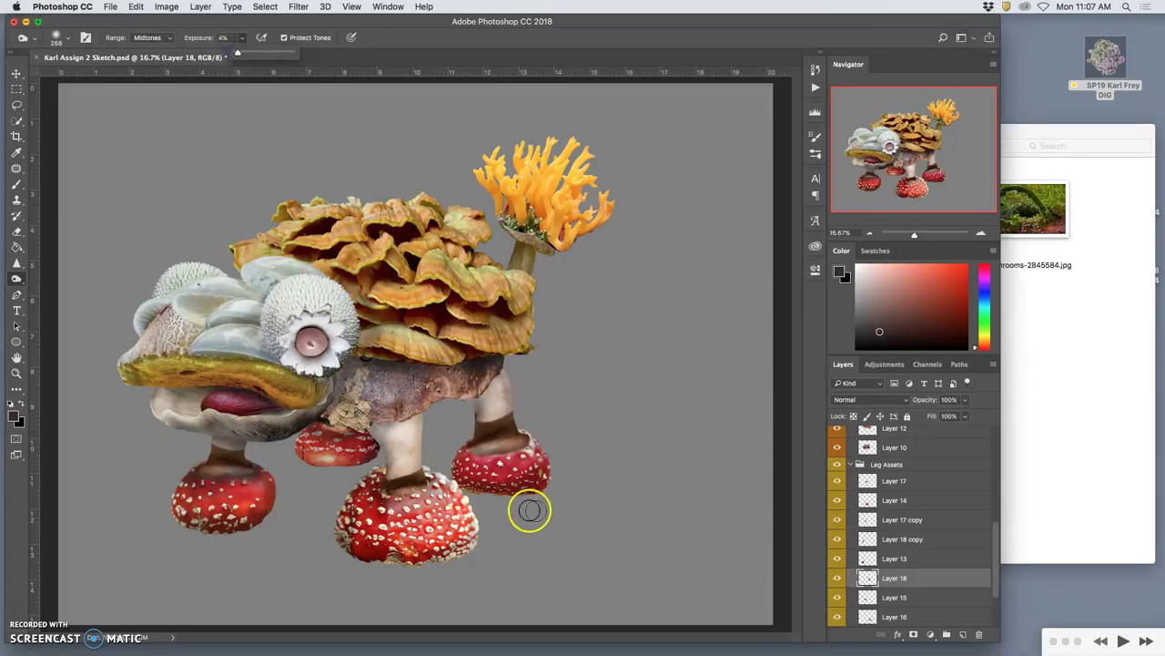
left_click(499, 469, "super")
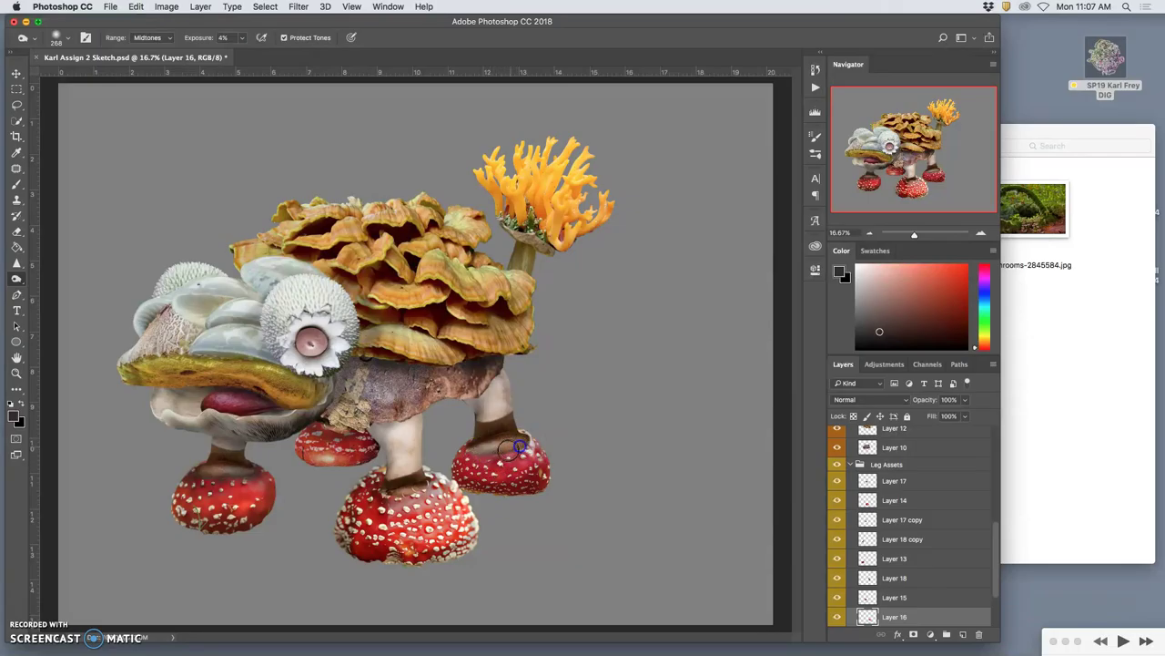
left_click_drag(472, 440, 481, 438)
left_click(479, 420, "super")
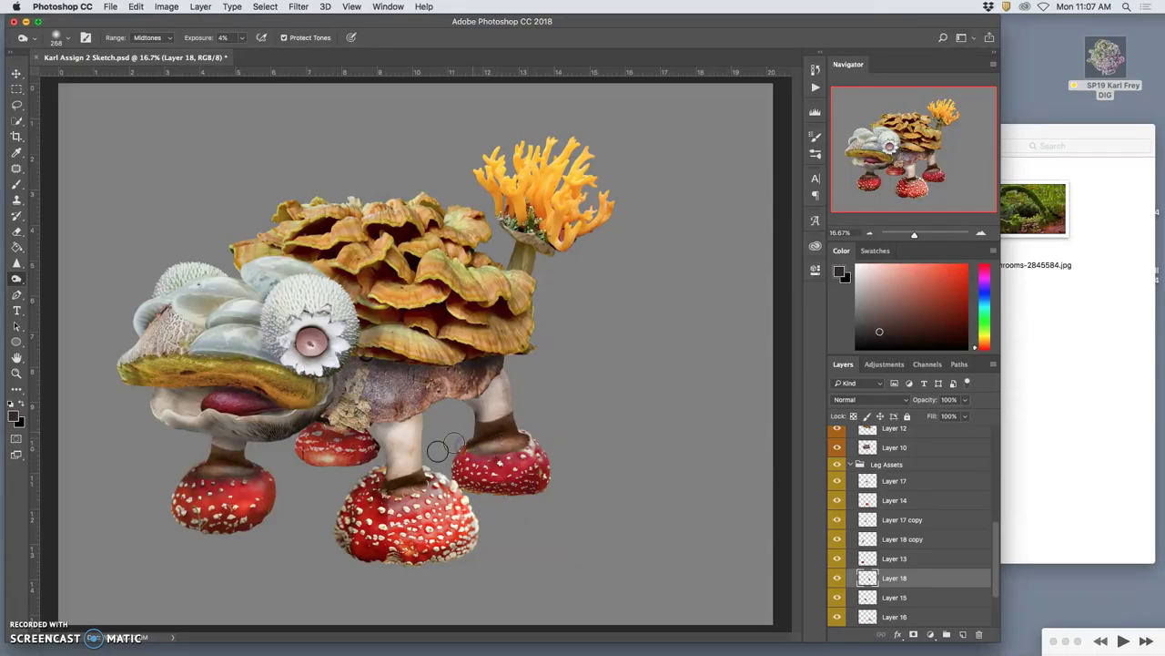
Return to the Burn tool and darken the upper and outer edges of the far middle leg's cap on Layer 15.
left_click(16, 73)
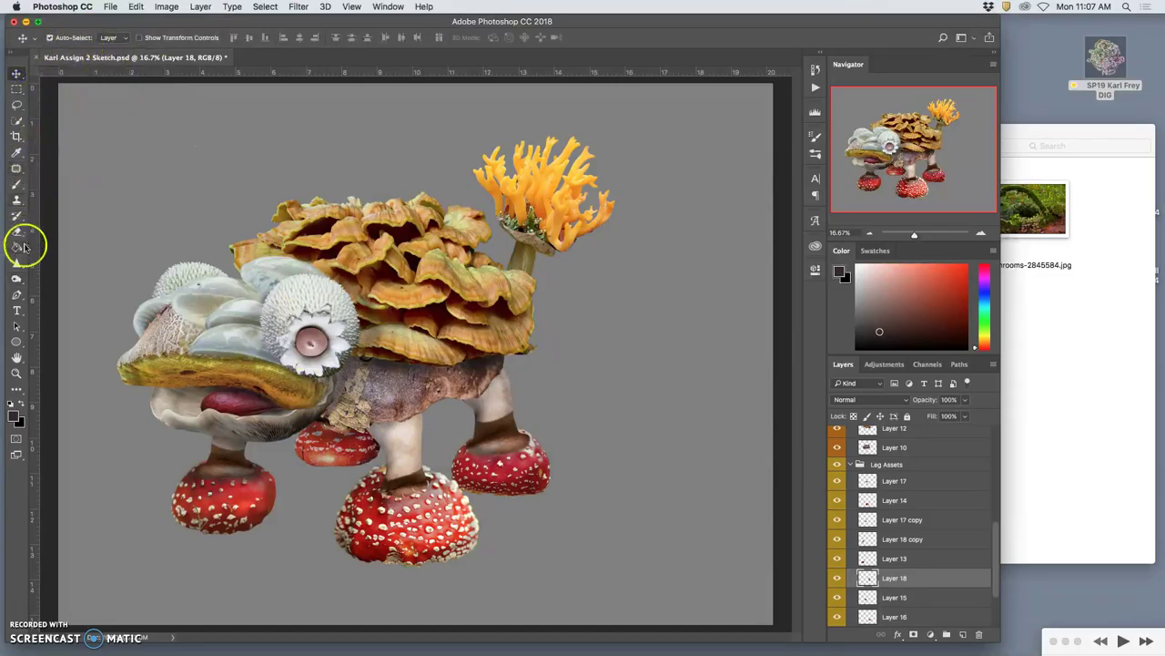
left_click(16, 278)
left_click(339, 444, "super")
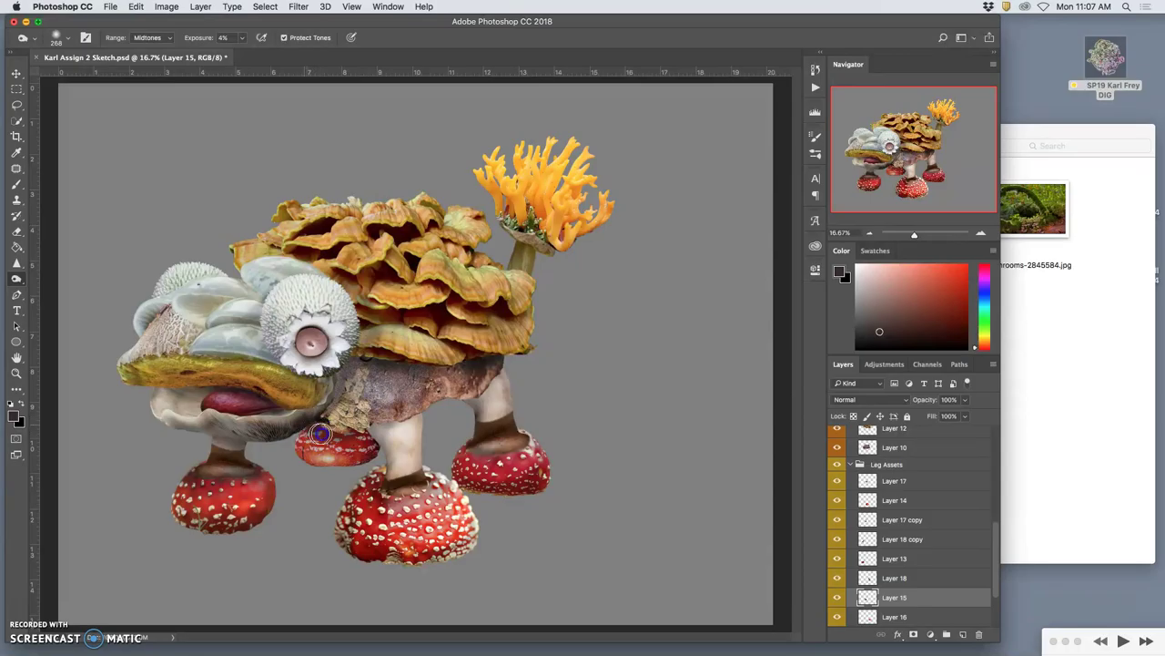
mouse_move(356, 422)
left_mouse_down()
mouse_move(319, 438)
mouse_move(312, 458)
mouse_move(314, 443)
mouse_move(335, 463)
mouse_move(296, 447)
mouse_move(323, 424)
mouse_move(310, 454)
left_mouse_up()
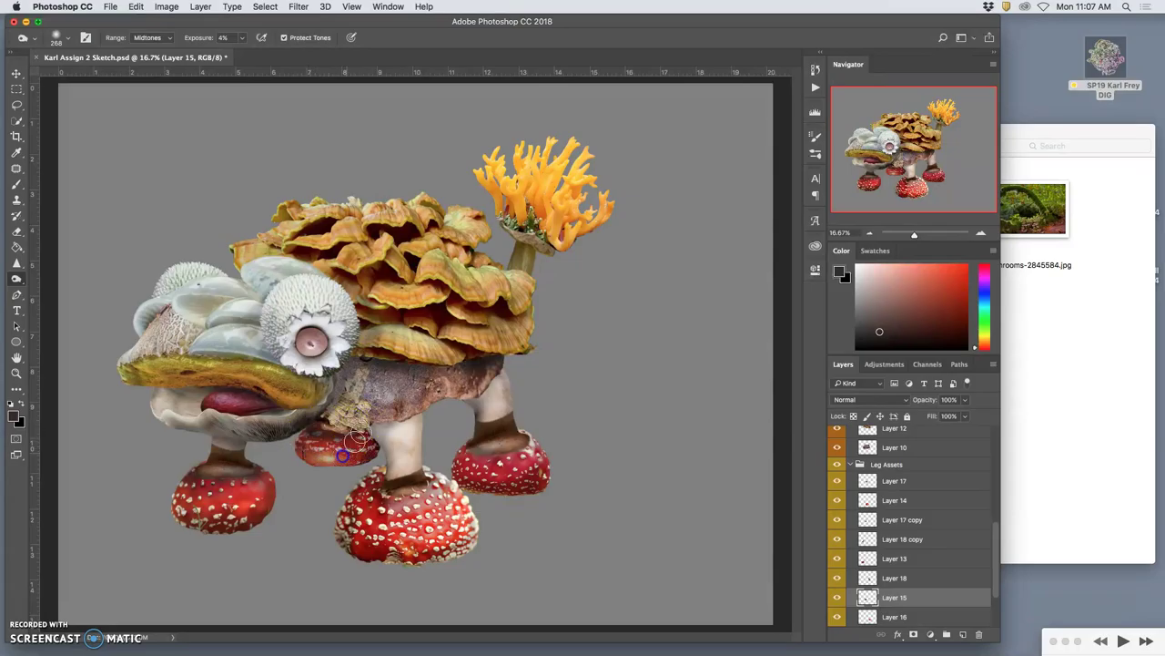
left_click_drag(367, 426, 381, 469)
Burn shadows across the lower and front parts of the body on Layer 10 at 4% exposure.
left_click(372, 434, "super")
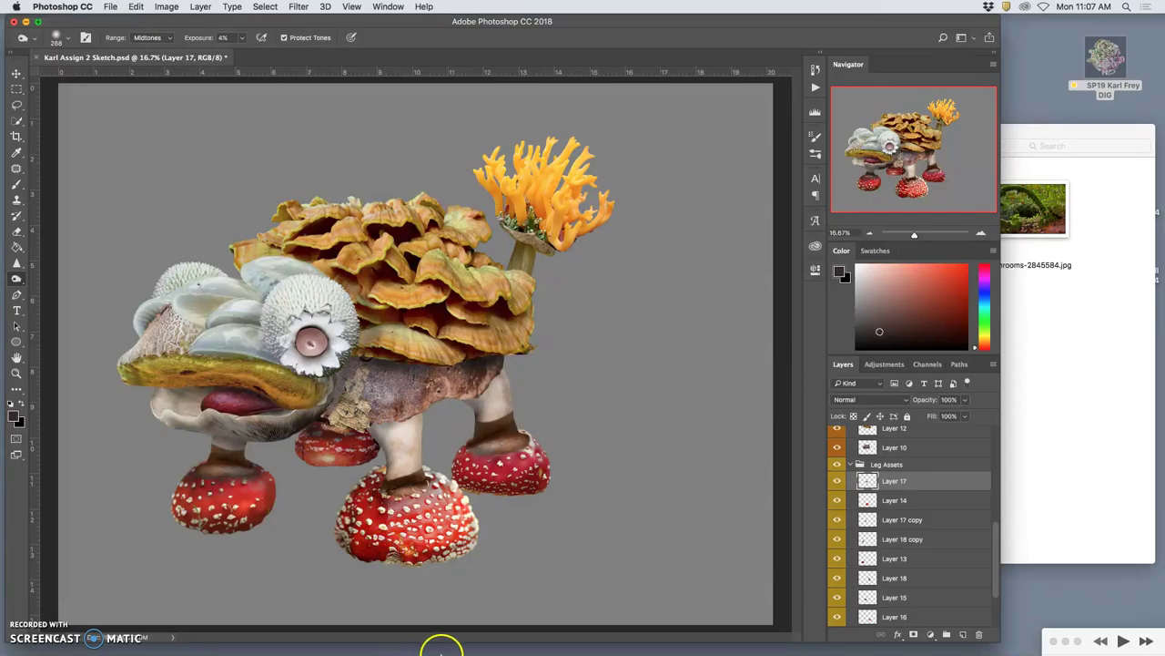
mouse_move(439, 651)
mouse_move(521, 401)
left_mouse_down()
mouse_move(506, 365)
mouse_move(506, 410)
left_mouse_up()
left_click(507, 382, "super")
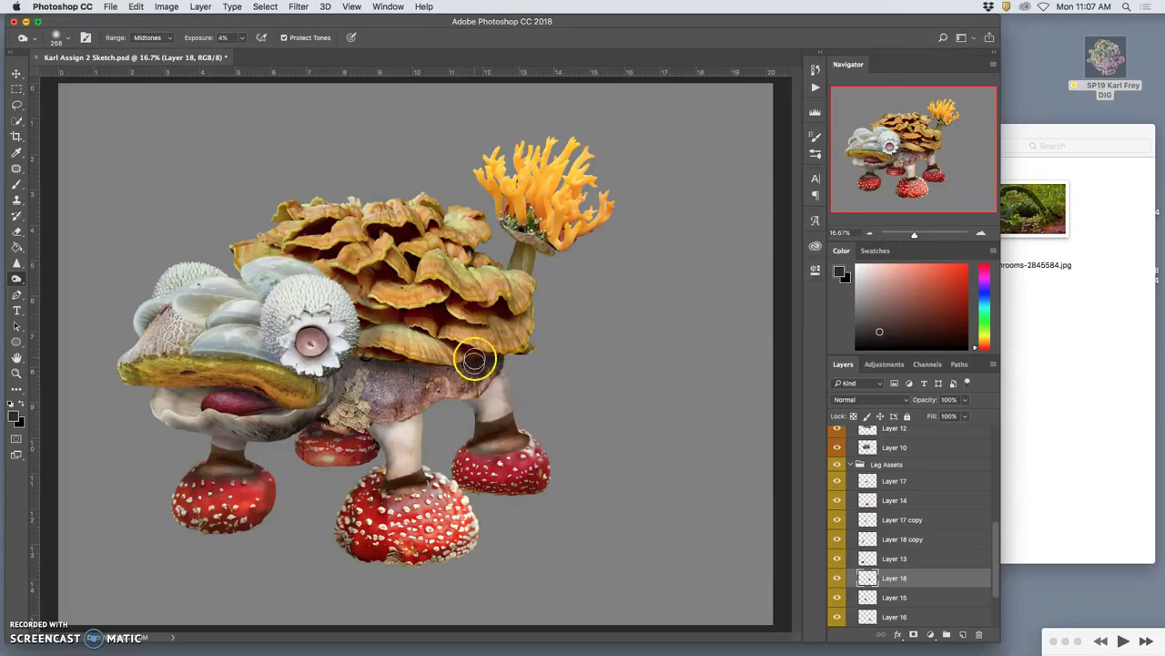
left_click(481, 372, "super")
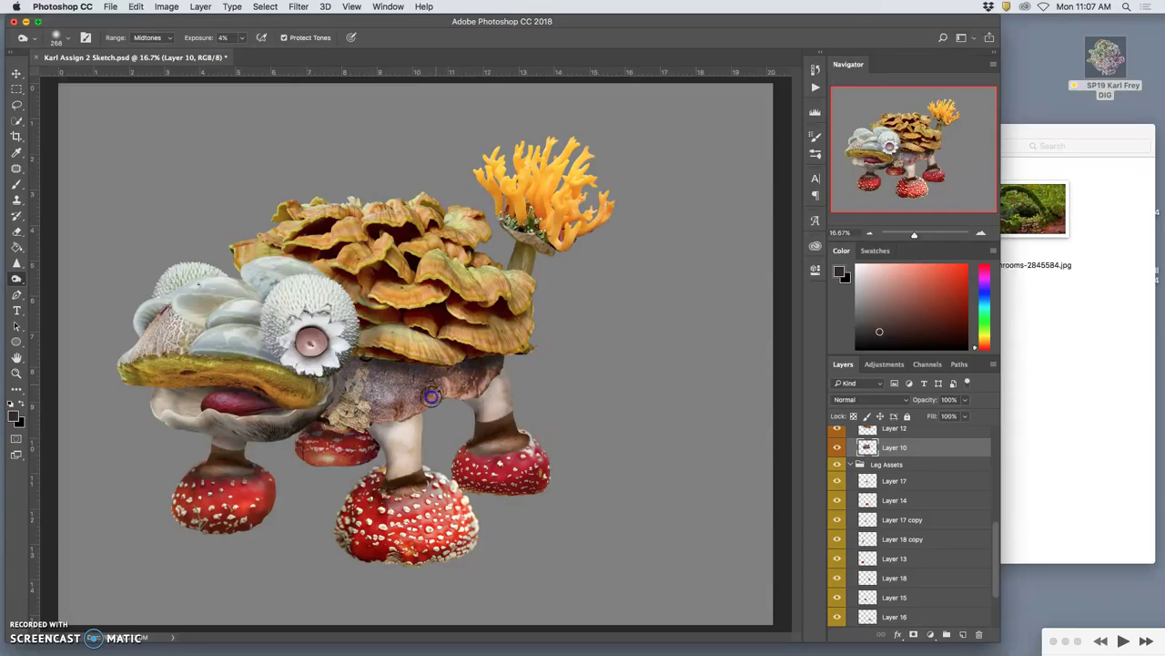
mouse_move(423, 405)
left_mouse_down()
mouse_move(437, 370)
mouse_move(430, 391)
mouse_move(447, 392)
mouse_move(425, 386)
mouse_move(411, 401)
mouse_move(436, 375)
mouse_move(456, 387)
mouse_move(370, 360)
mouse_move(361, 385)
left_mouse_up()
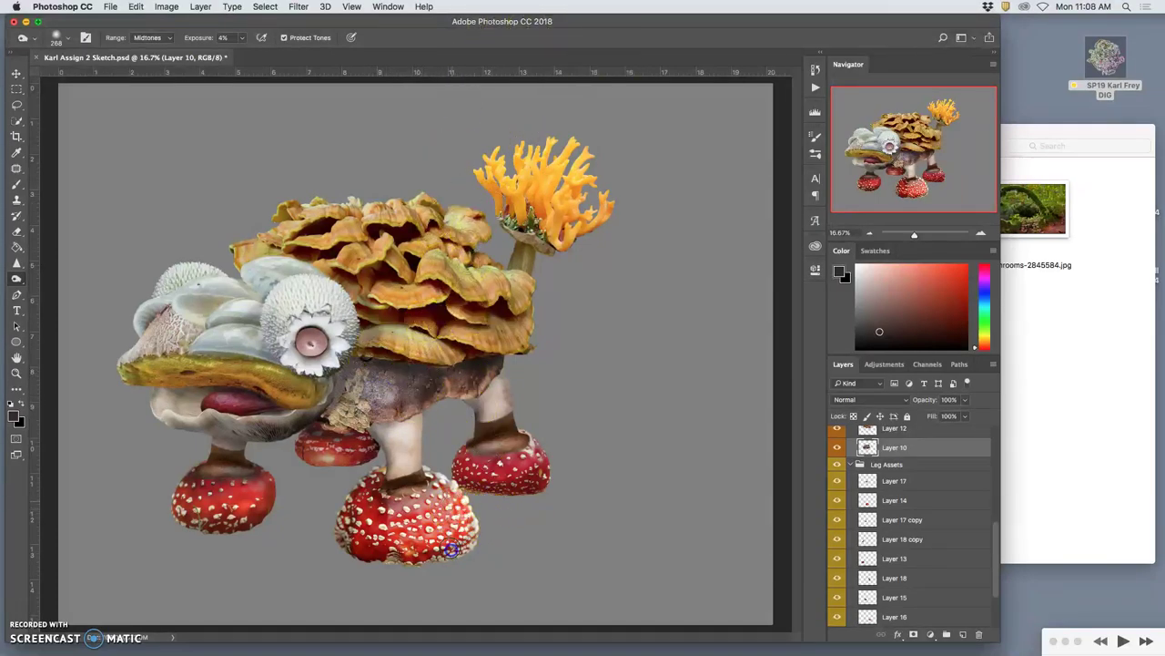
Burn the underside and outer edge of the nearest cap (Layer 14) and the lower edge of the hind cap (Layer 16).
left_click(446, 517, "super")
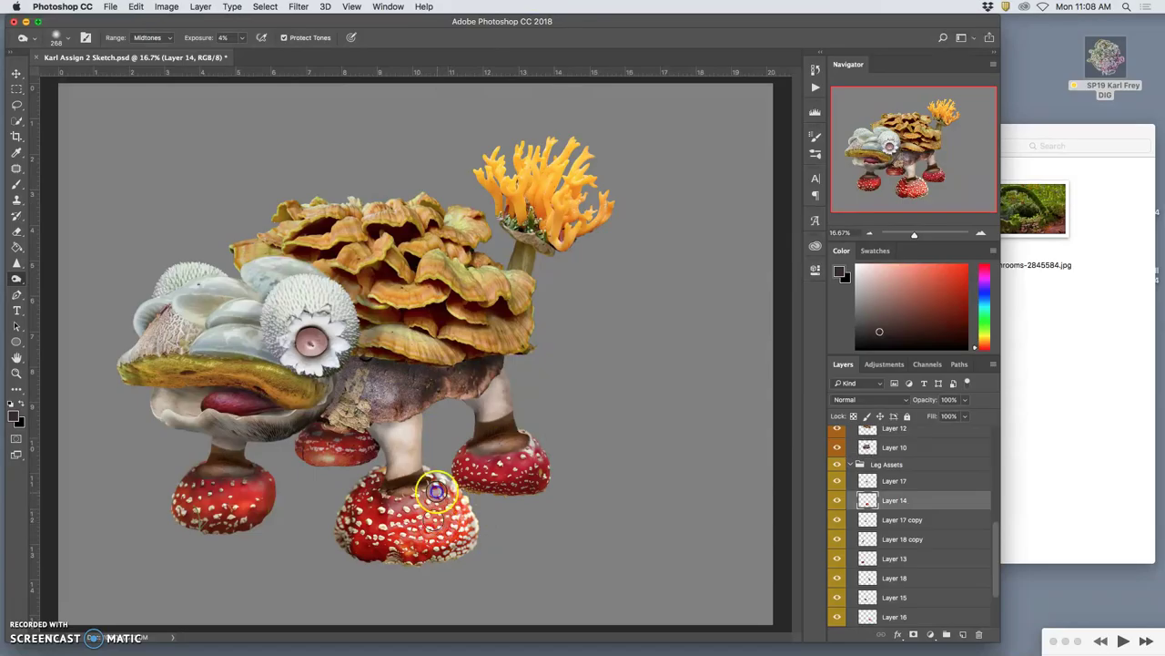
mouse_move(414, 542)
left_mouse_down()
mouse_move(398, 519)
mouse_move(441, 512)
mouse_move(441, 495)
left_mouse_up()
mouse_move(426, 538)
left_mouse_down()
mouse_move(405, 556)
mouse_move(401, 533)
mouse_move(462, 520)
mouse_move(455, 546)
mouse_move(471, 525)
left_mouse_up()
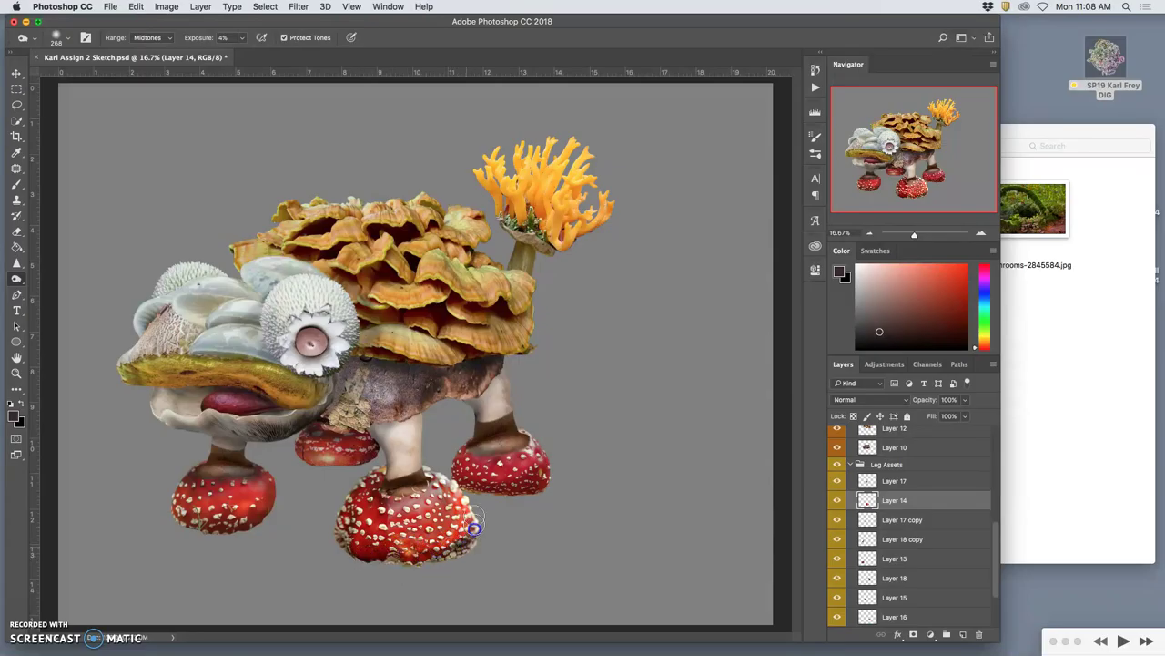
left_click(466, 472, "super")
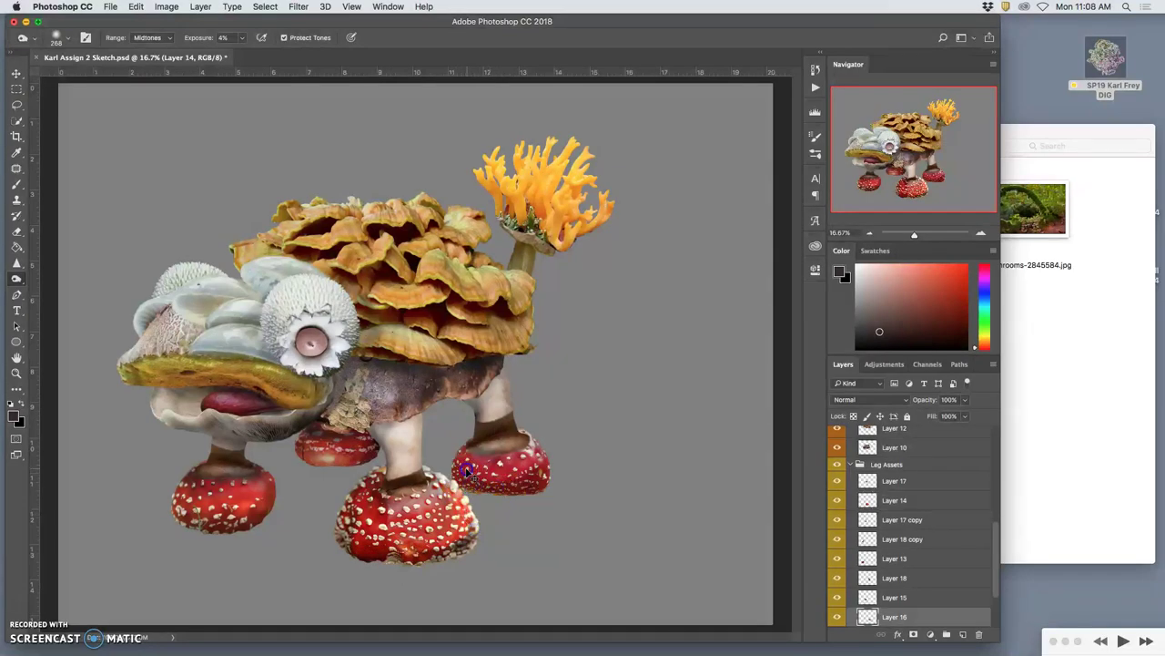
left_click_drag(475, 485, 487, 481)
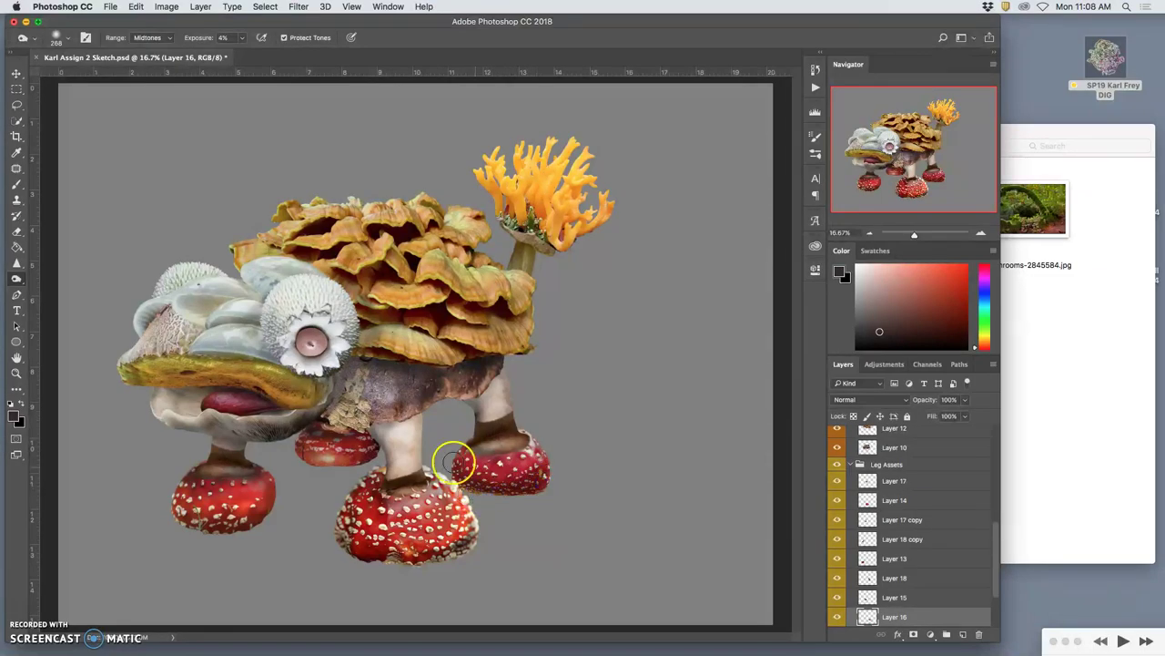
Burn the edge of the far middle cap (Layer 15), plus the bottom and top of the front cap (Layer 13).
left_click(340, 459, "super")
mouse_move(305, 464)
left_mouse_down()
mouse_move(372, 455)
mouse_move(352, 468)
mouse_move(297, 451)
left_mouse_up()
left_click(263, 506, "super")
left_click_drag(193, 513, 224, 516)
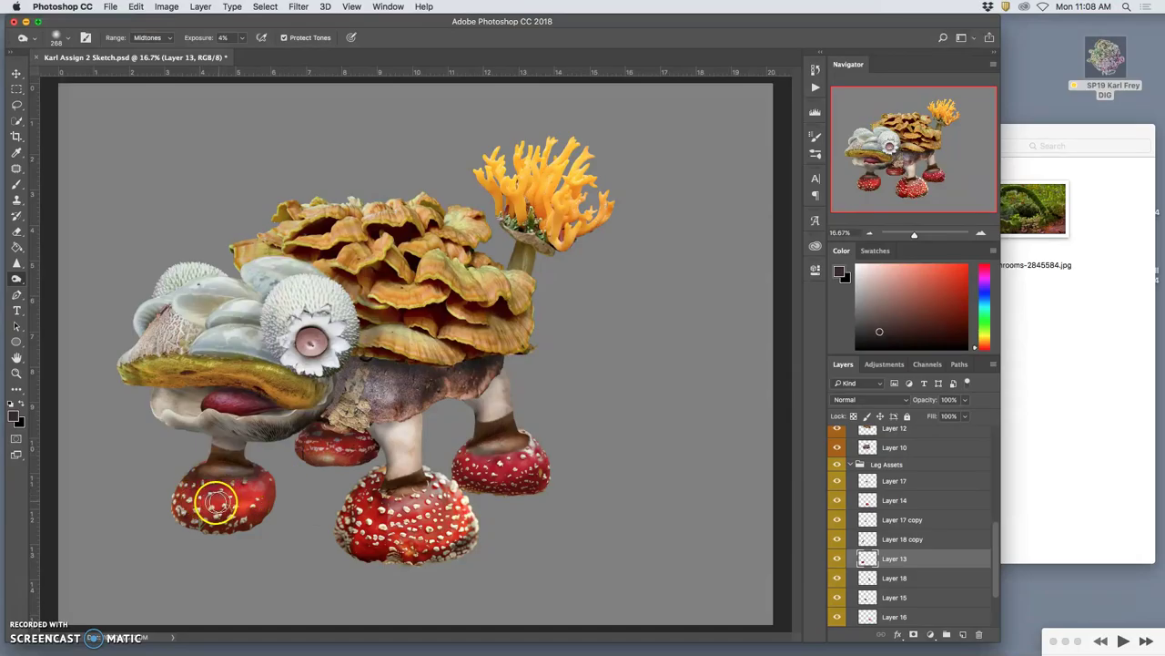
left_click_drag(207, 467, 198, 471)
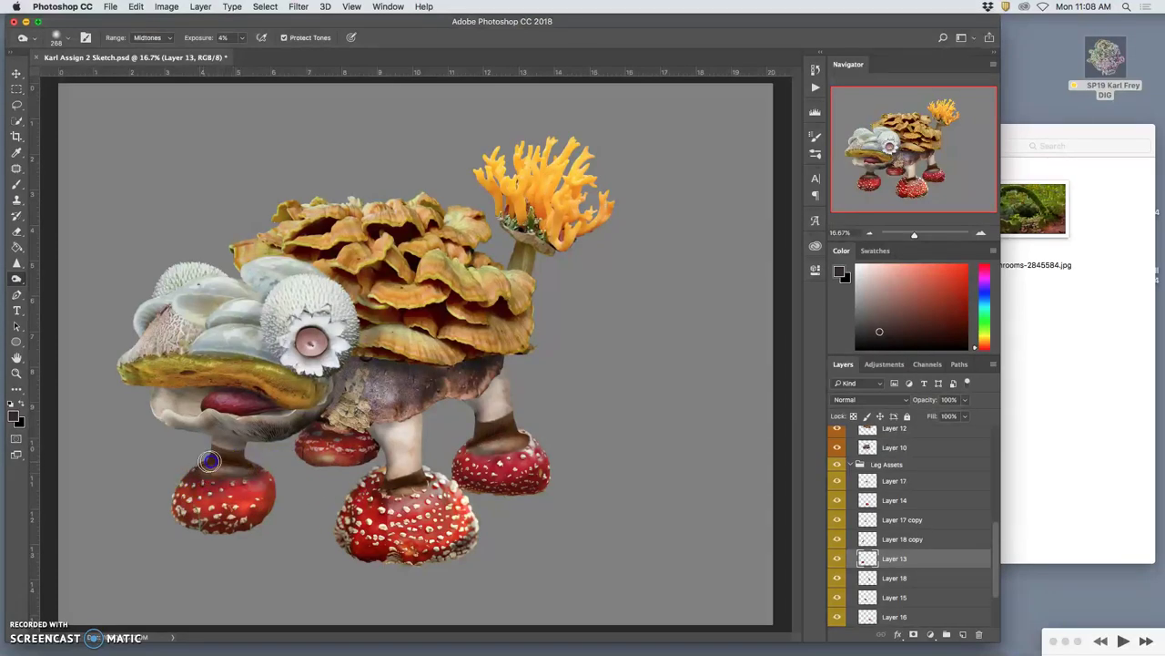
Burn a shadow along the body on Layer 10 beneath the shell, from the hind leg to the head.
mouse_move(548, 472)
left_mouse_down()
mouse_move(573, 438)
mouse_move(504, 414)
left_mouse_up()
left_click(503, 414, "ctrl")
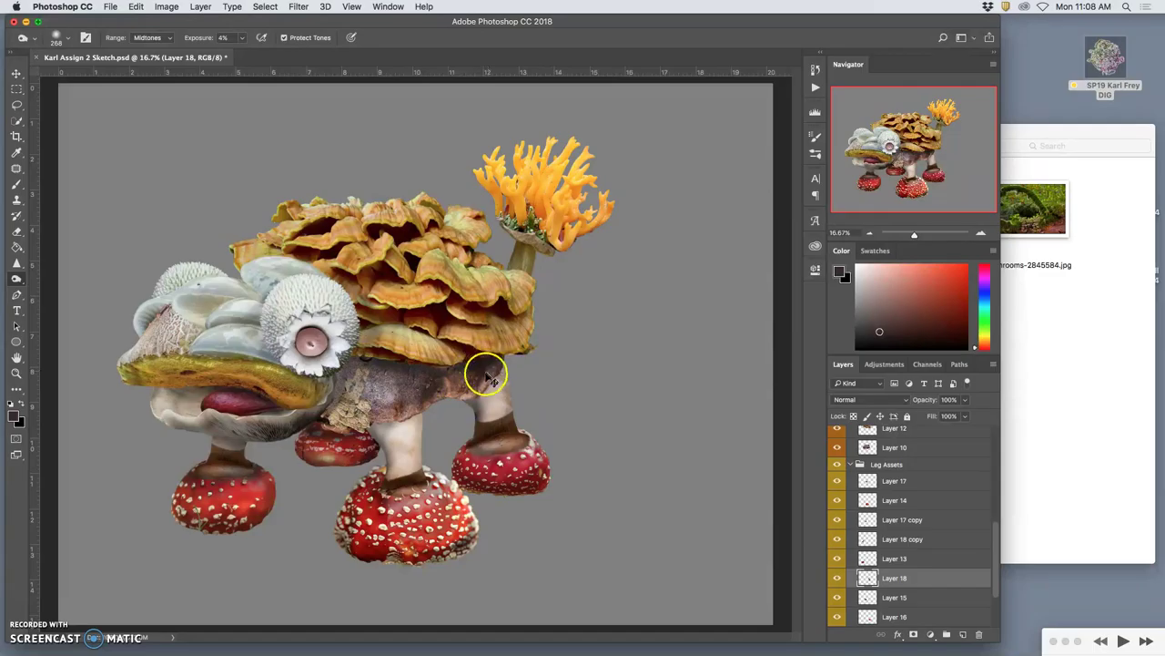
left_click(481, 369, "ctrl")
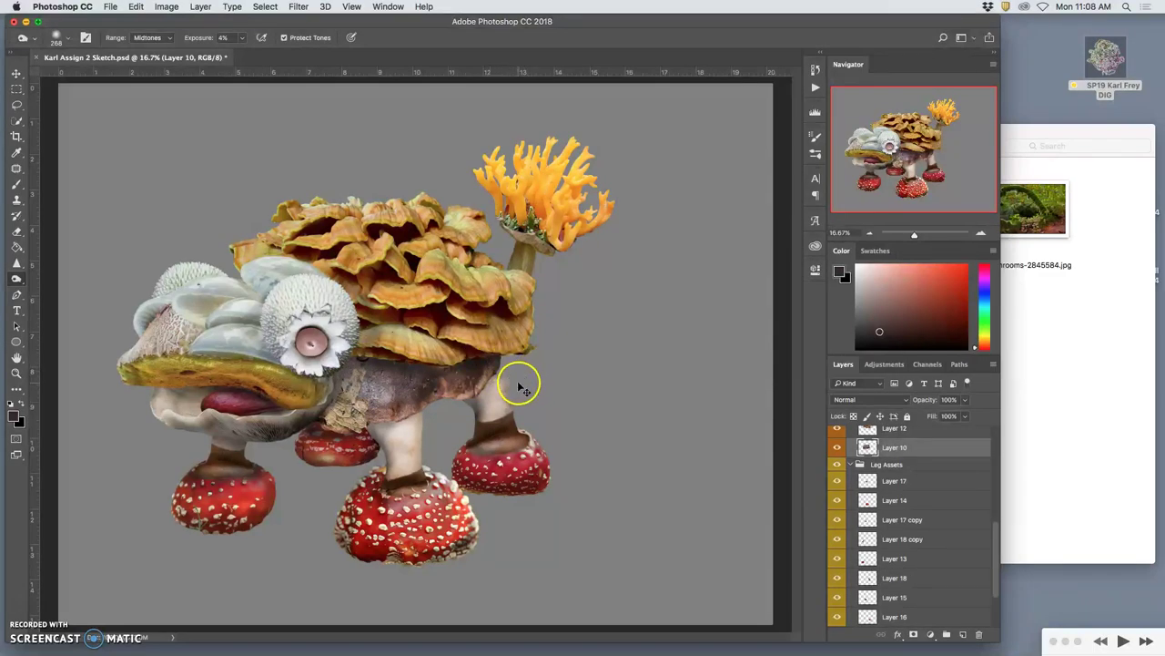
left_click_drag(518, 378, 513, 376)
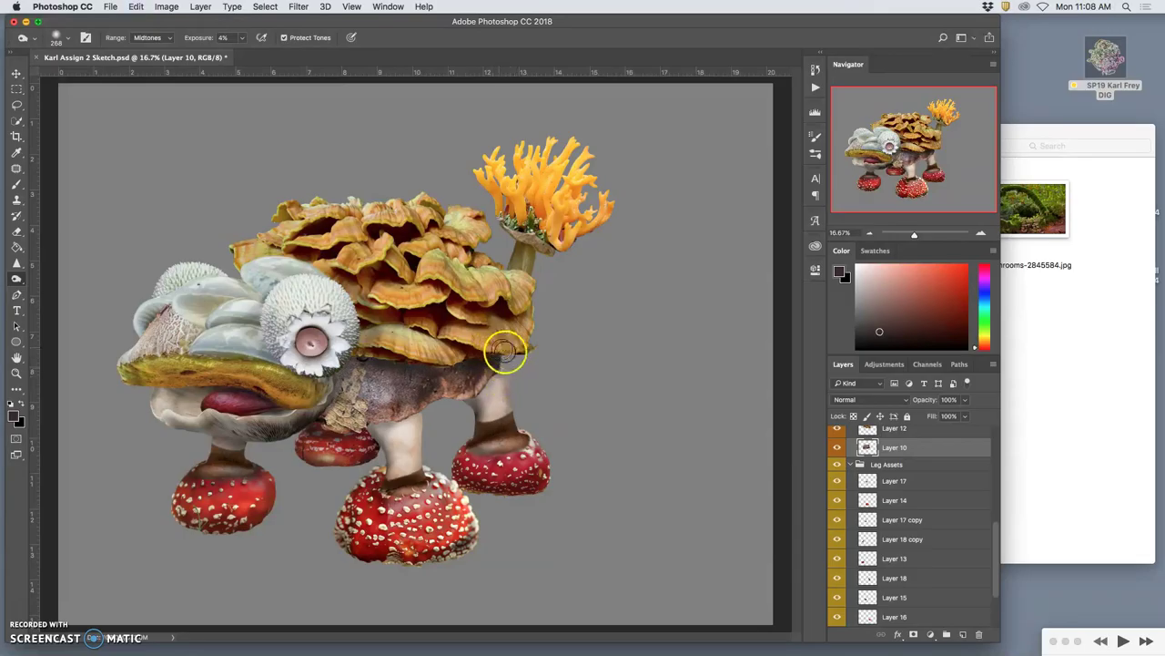
left_click_drag(507, 355, 477, 380)
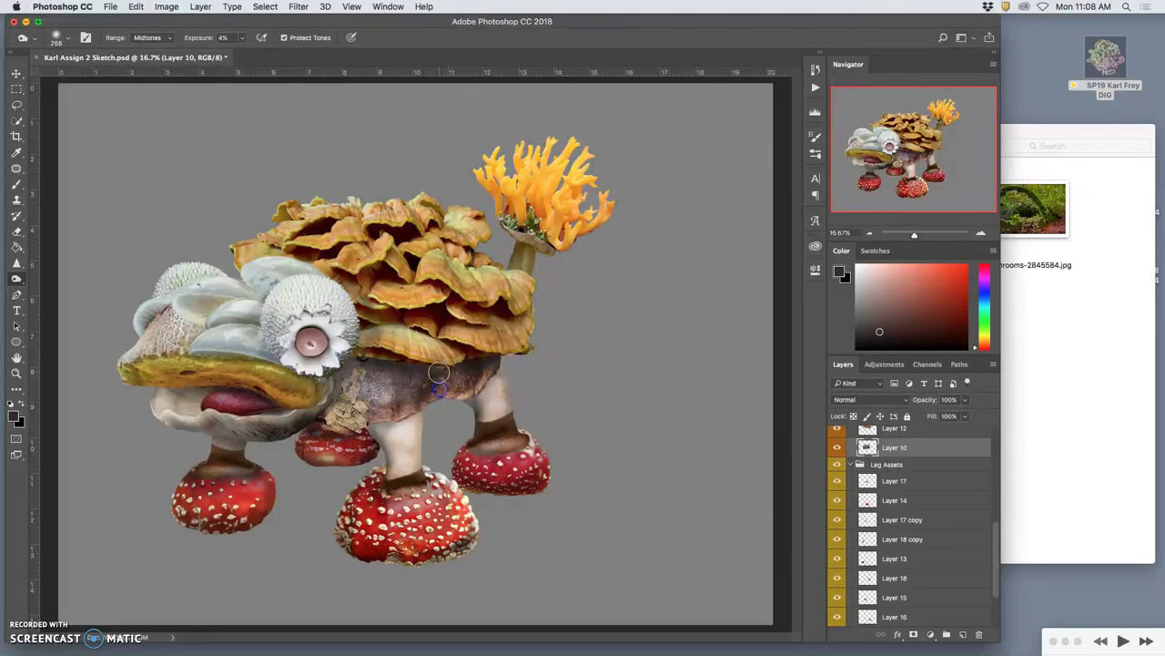
mouse_move(427, 385)
left_mouse_down()
mouse_move(409, 403)
mouse_move(428, 380)
left_mouse_up()
mouse_move(463, 377)
left_mouse_down()
mouse_move(424, 409)
mouse_move(472, 376)
mouse_move(441, 378)
mouse_move(430, 406)
mouse_move(428, 381)
mouse_move(397, 411)
mouse_move(340, 398)
mouse_move(338, 428)
mouse_move(325, 409)
mouse_move(341, 422)
mouse_move(339, 379)
mouse_move(343, 411)
mouse_move(349, 360)
mouse_move(338, 418)
mouse_move(344, 381)
left_mouse_up()
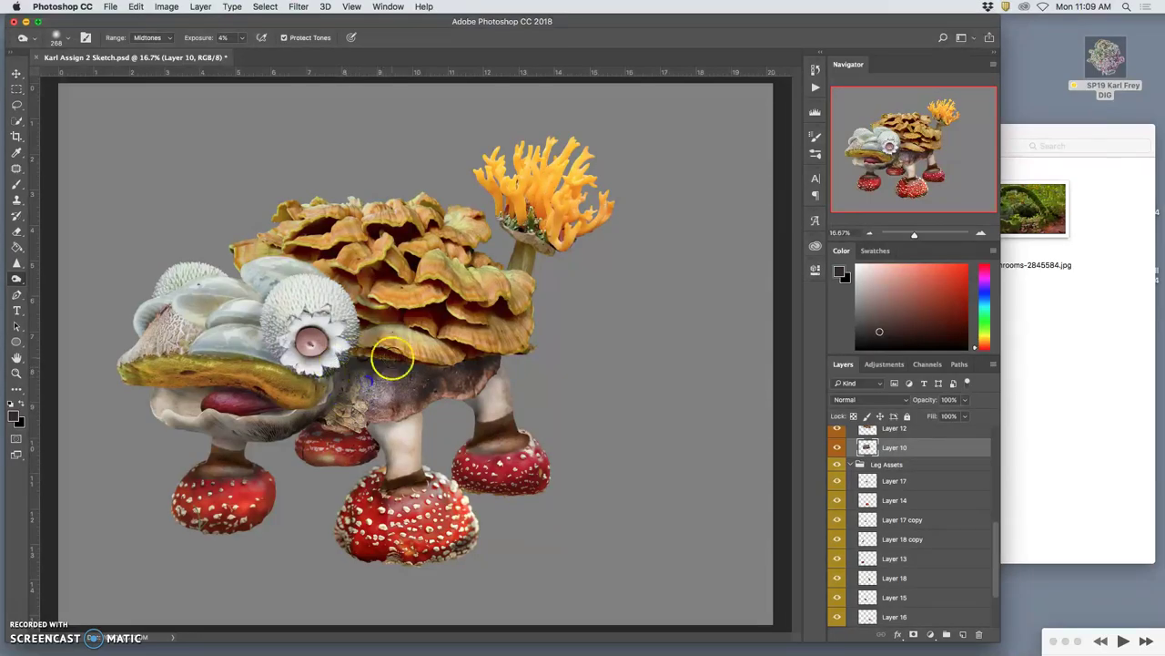
Darken the top of the tail stem on Layer 19 and the base of the orange coral fungus on Layer 20.
left_click(525, 253, "super")
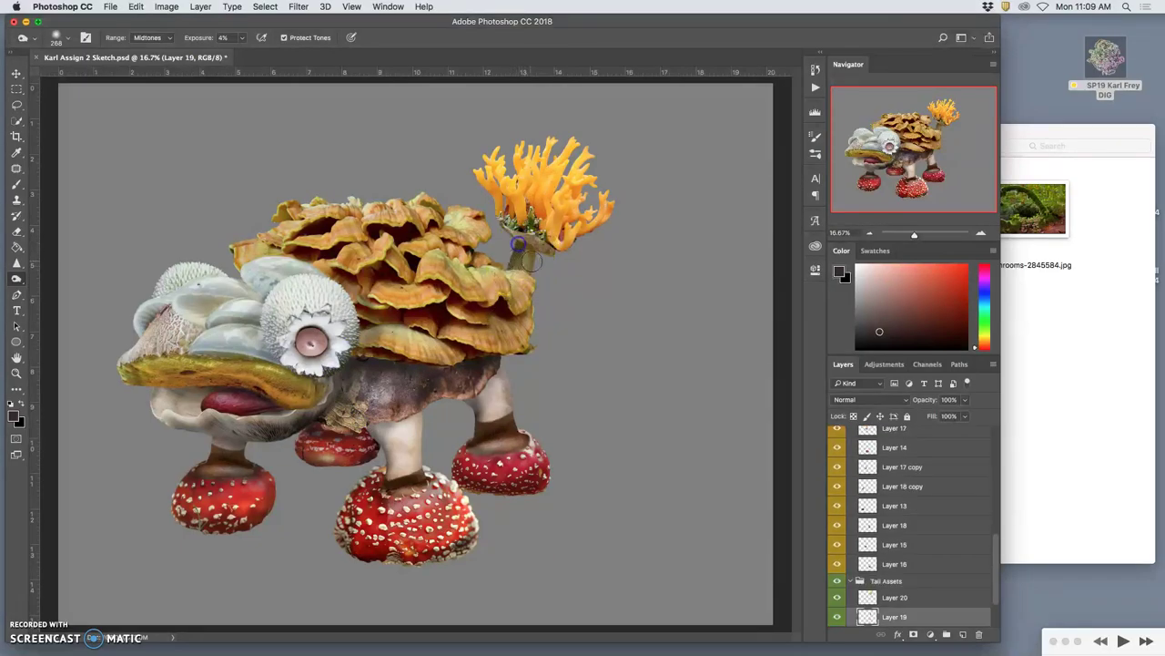
left_click(539, 202, "super")
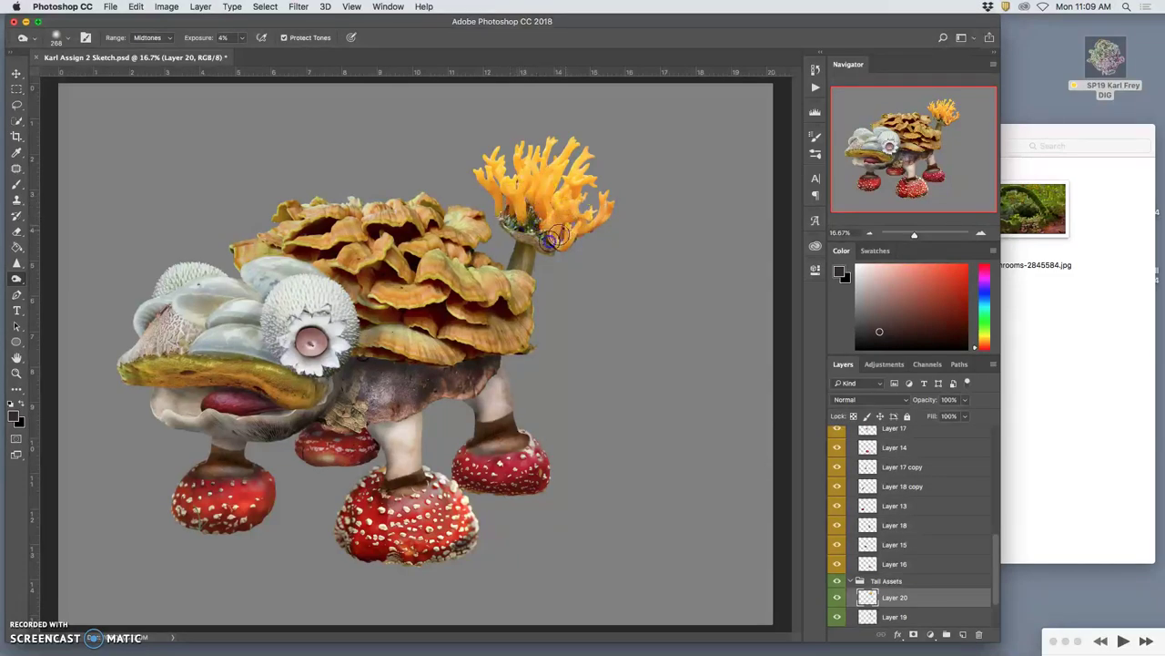
mouse_move(529, 224)
left_mouse_down()
mouse_move(555, 229)
mouse_move(580, 222)
mouse_move(545, 226)
left_mouse_up()
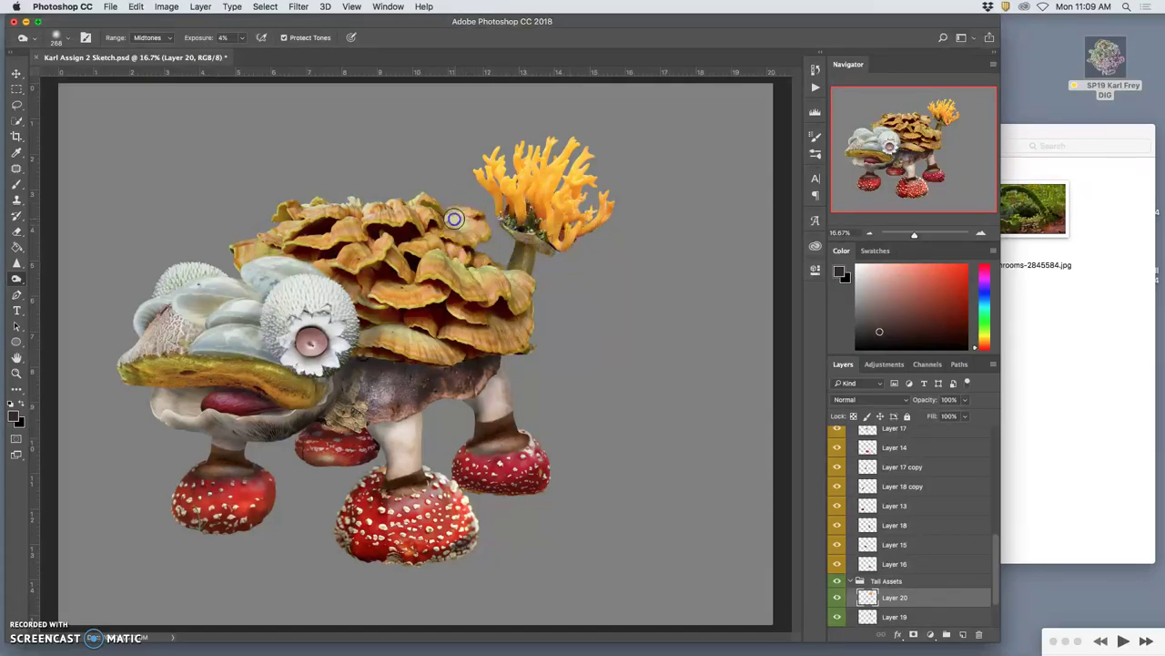
Burn the snout on Layer 5 where it meets the white caps, and shade the head near it on Layer 1 copy.
left_click(167, 314, "super")
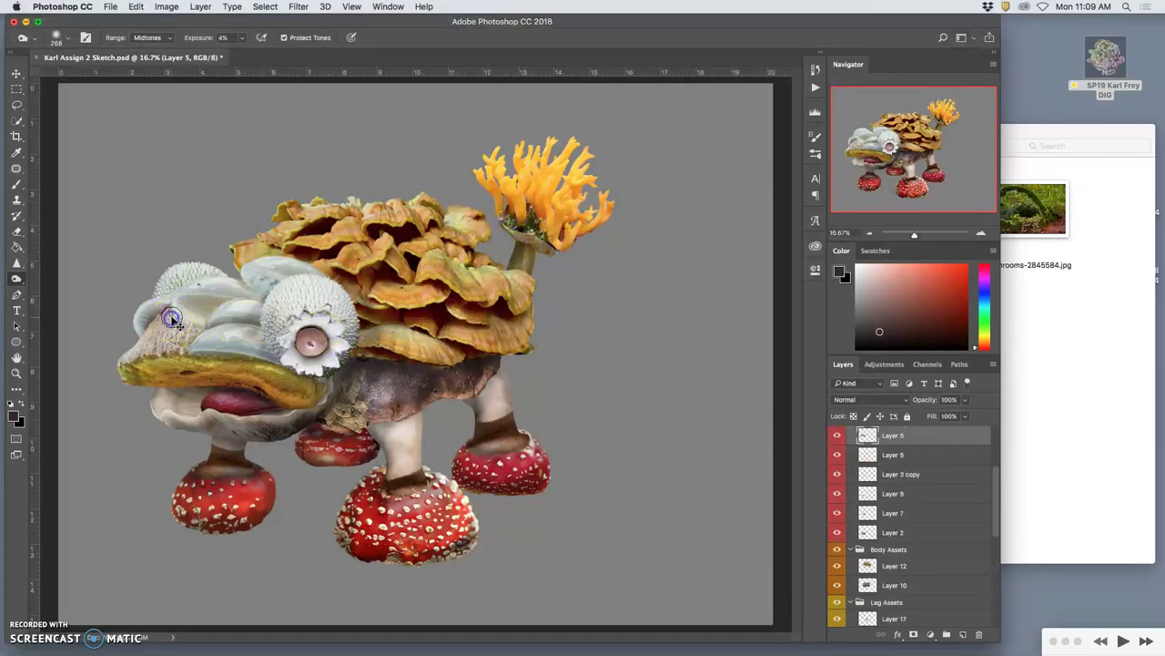
mouse_move(169, 305)
left_mouse_down()
mouse_move(128, 346)
mouse_move(166, 310)
mouse_move(192, 324)
left_mouse_up()
left_click(206, 324, "super")
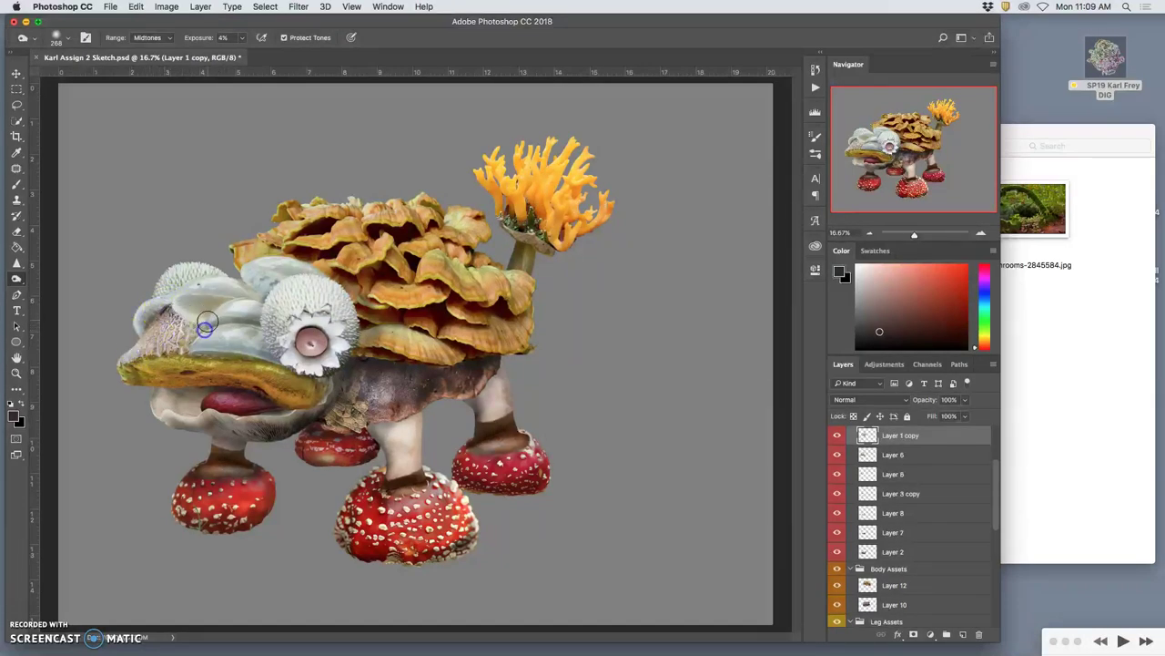
mouse_move(182, 331)
left_mouse_down()
mouse_move(168, 349)
mouse_move(143, 346)
left_mouse_up()
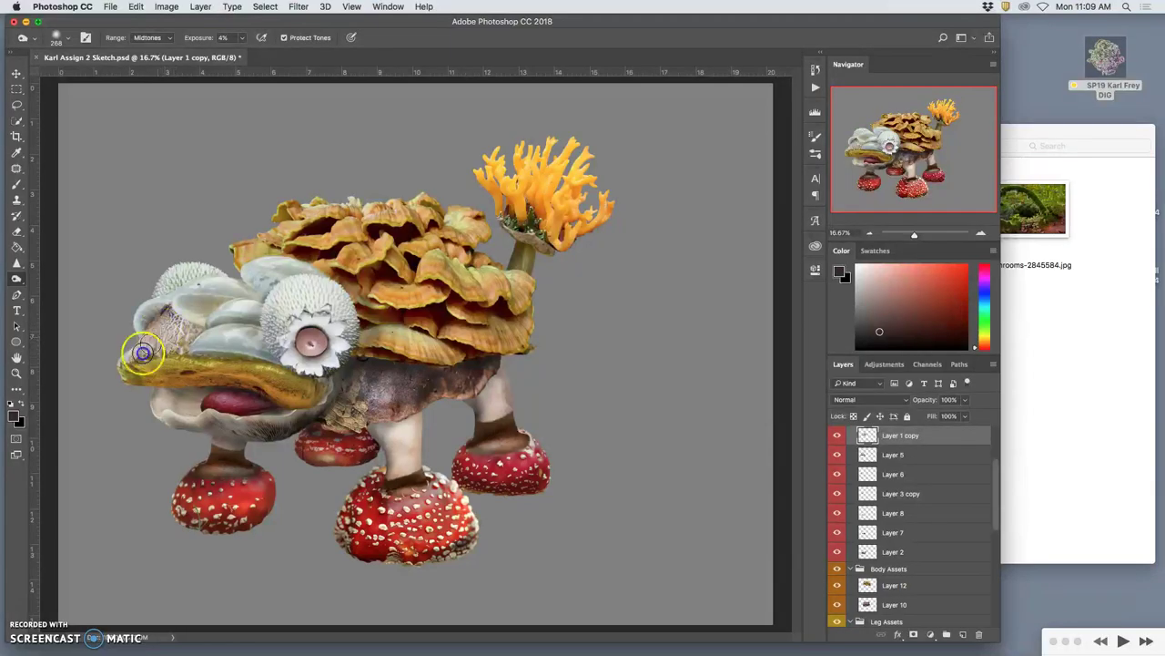
Burn the edge of the lower jaw on Layer 2 from the front of the mouth back towards the body.
left_click(175, 398, "super")
mouse_move(158, 387)
left_mouse_down()
mouse_move(204, 393)
mouse_move(163, 401)
left_mouse_up()
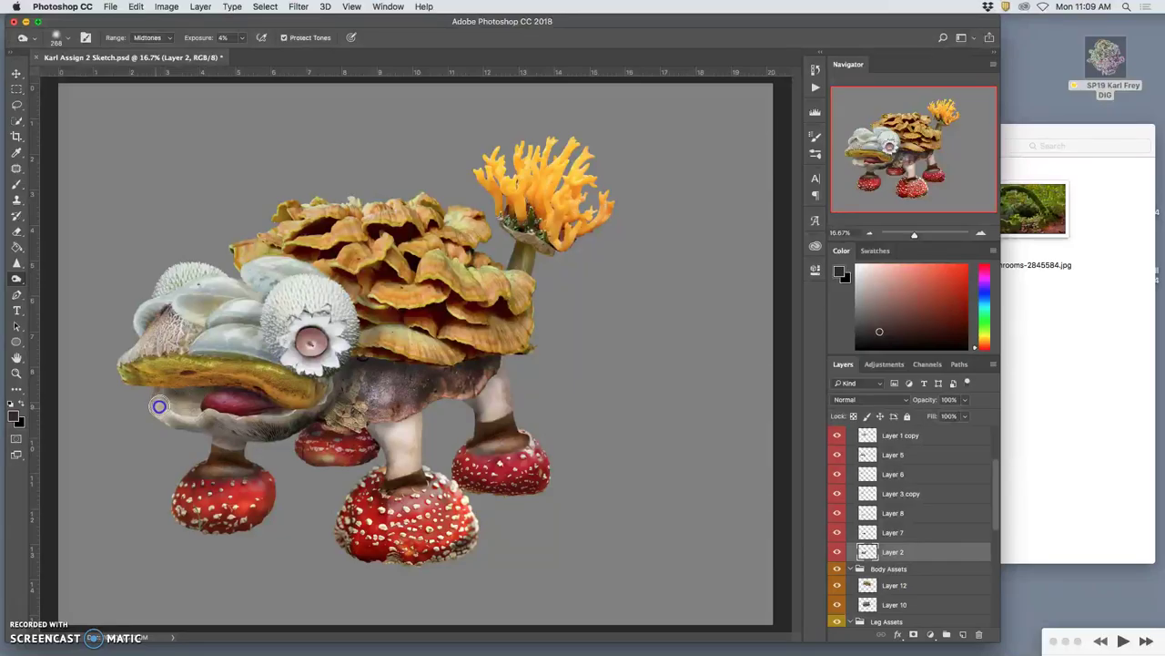
mouse_move(293, 419)
left_mouse_down()
mouse_move(315, 395)
mouse_move(281, 403)
mouse_move(206, 468)
mouse_move(337, 367)
mouse_move(338, 346)
left_mouse_up()
Burn shadows on the far eye (Layer 3 copy) and on the white head caps around the eyes (Layer 1 copy).
left_click(206, 273, "super")
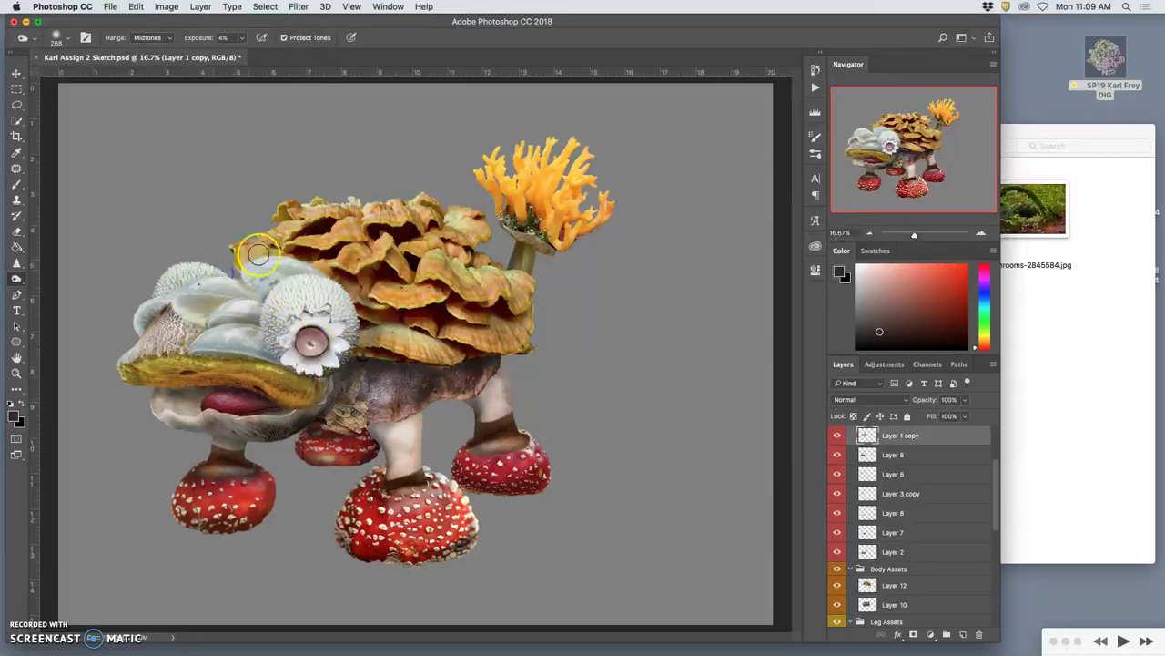
left_click(193, 268, "super")
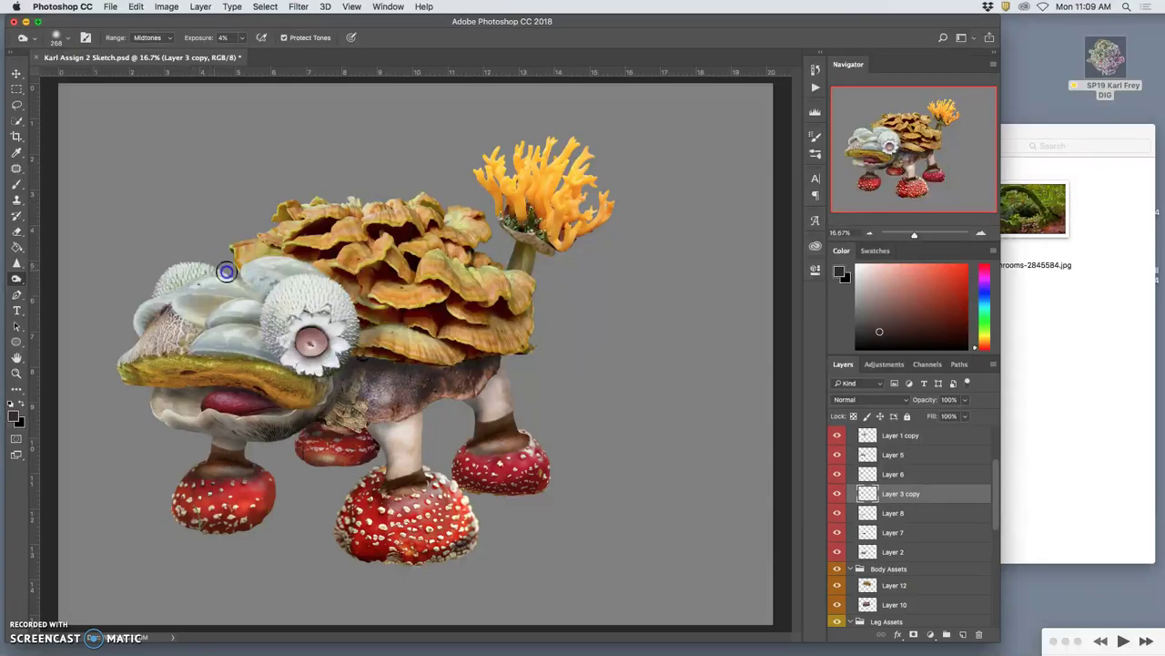
left_click(264, 276, "super")
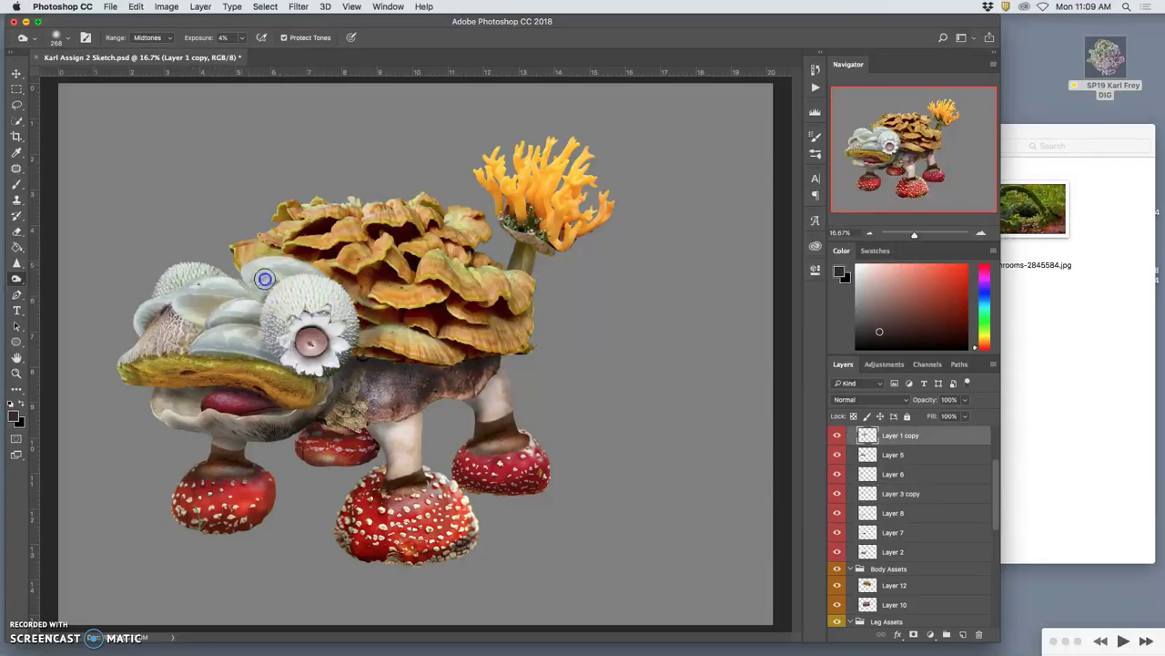
left_click_drag(264, 305, 251, 295)
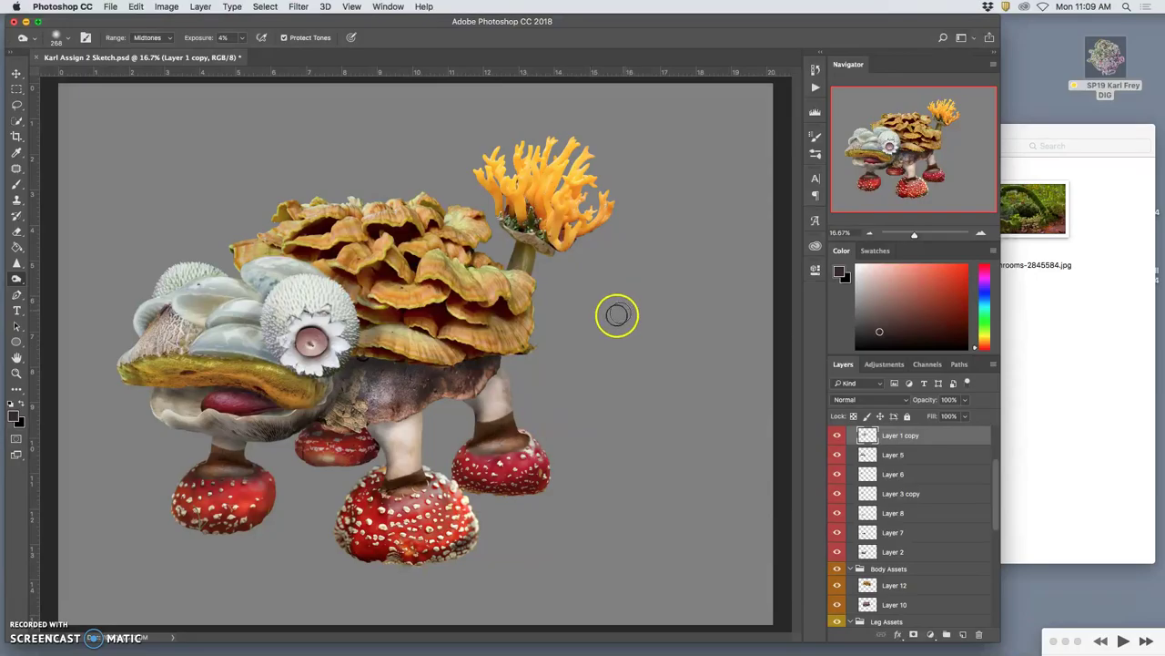
Desaturate the red of the front leg's cap on Layer 13 with the Sponge tool at 27% flow.
left_click(248, 492, "super")
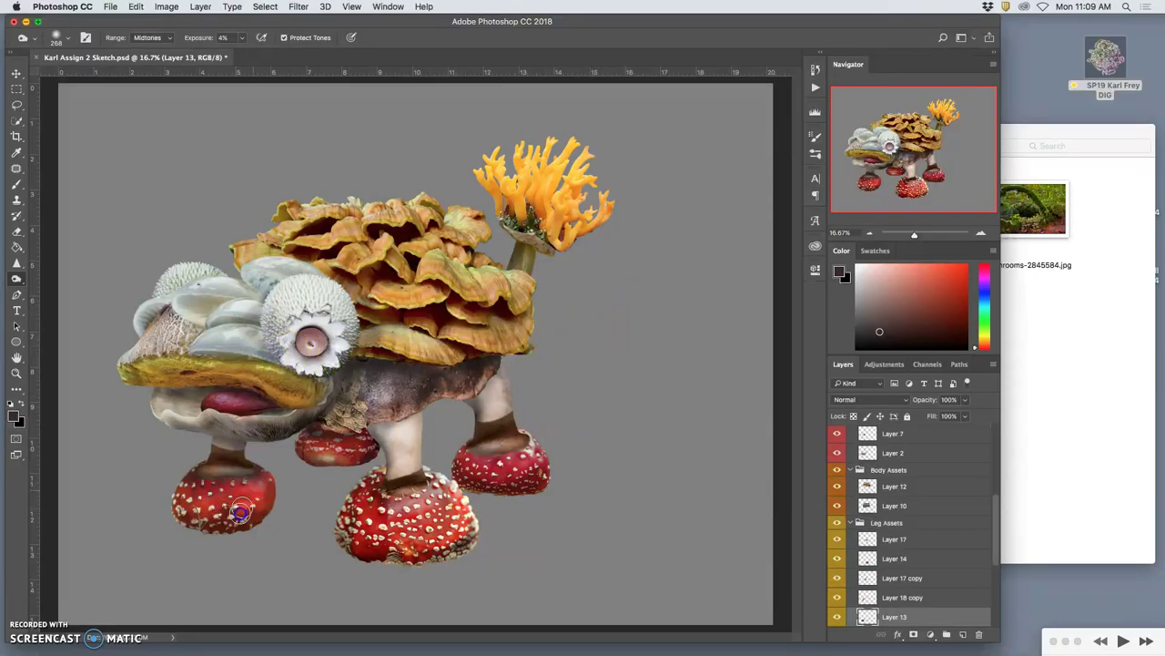
left_click(17, 278)
left_click(47, 300)
left_click(253, 487)
left_click(242, 500)
left_click(242, 517)
left_click_drag(244, 487, 237, 513)
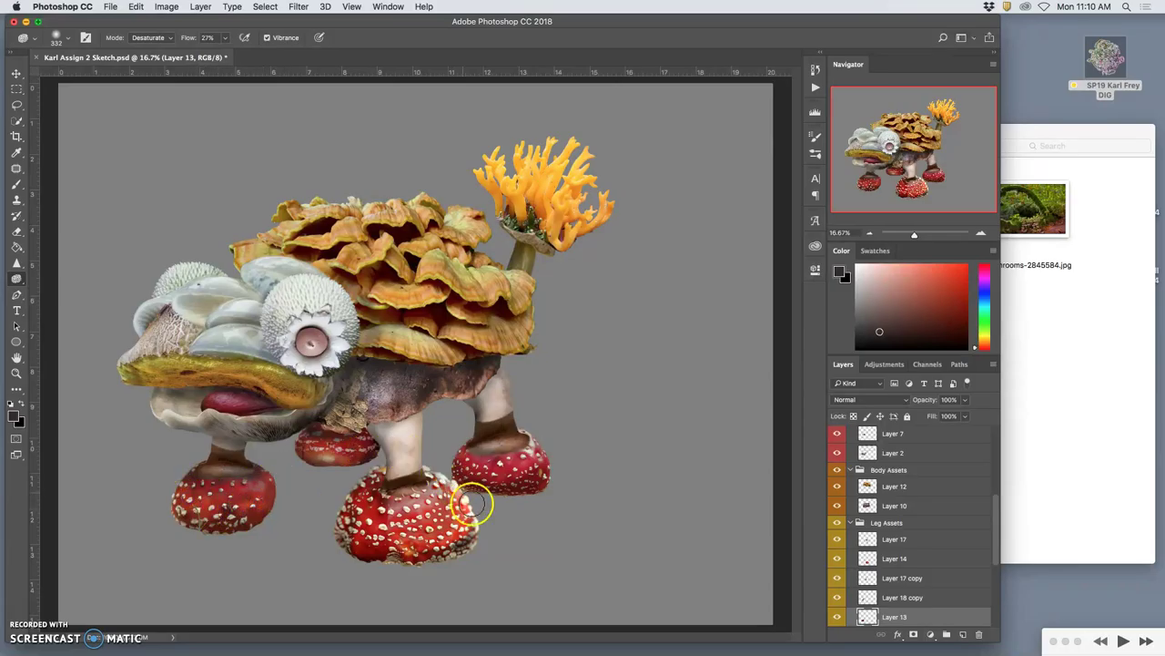
Desaturate the red of the nearest leg's cap on Layer 14 with the Sponge tool.
left_click(432, 533, "super")
left_click(403, 520)
left_click_drag(403, 519, 381, 514)
mouse_move(496, 483)
left_mouse_down()
mouse_move(499, 466)
mouse_move(420, 458)
left_mouse_up()
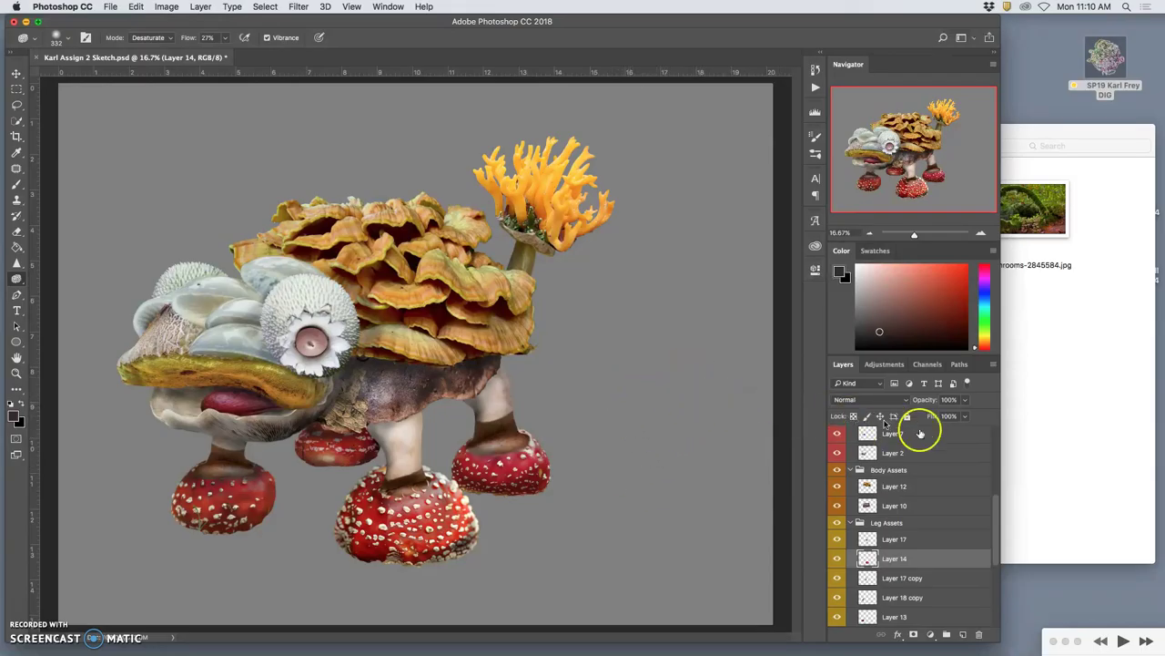
Hide the Body Assets and Head Assets groups to expose the full leg stems.
left_click(838, 470)
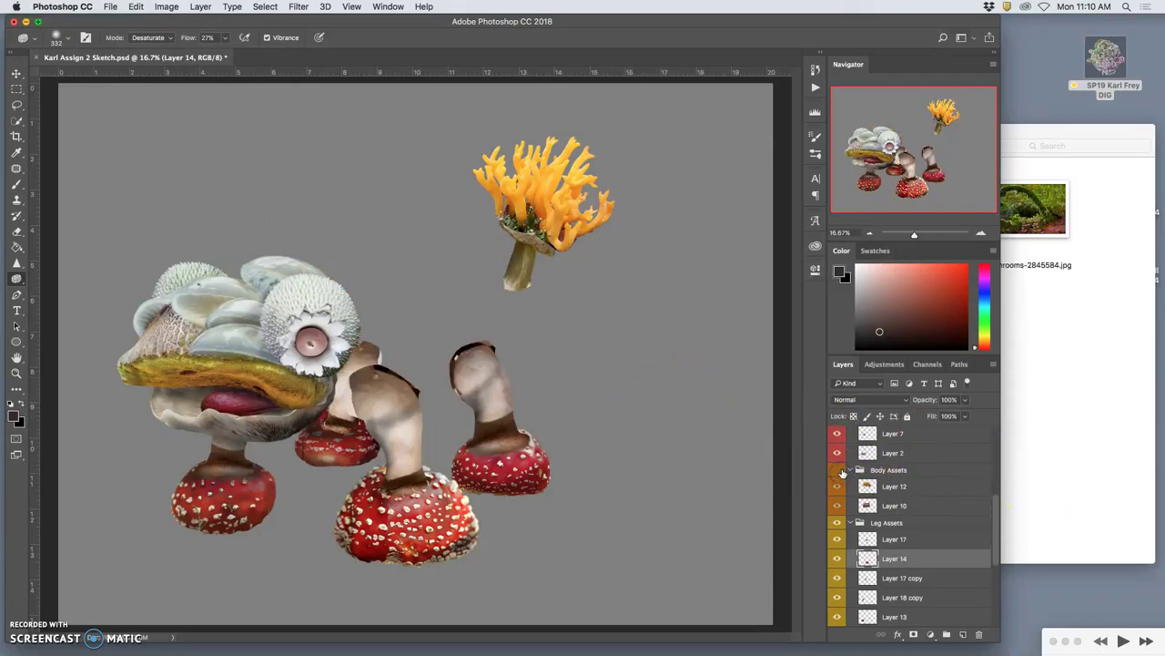
left_click(838, 470)
left_click(837, 470)
left_click_drag(994, 512, 996, 447)
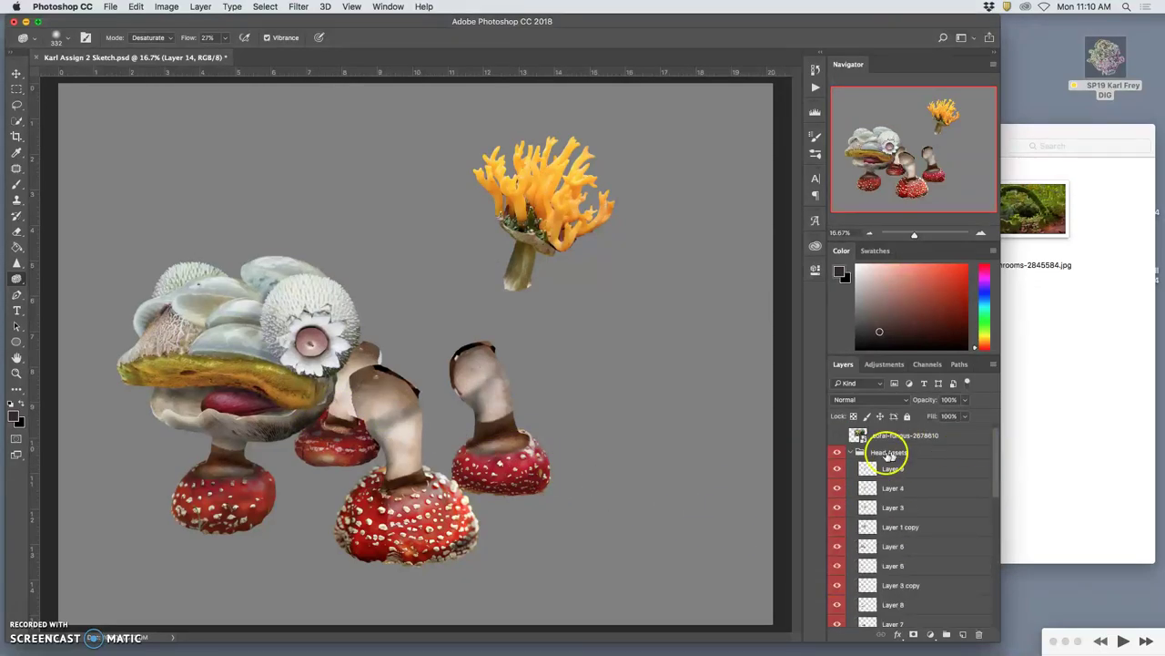
left_click(837, 453)
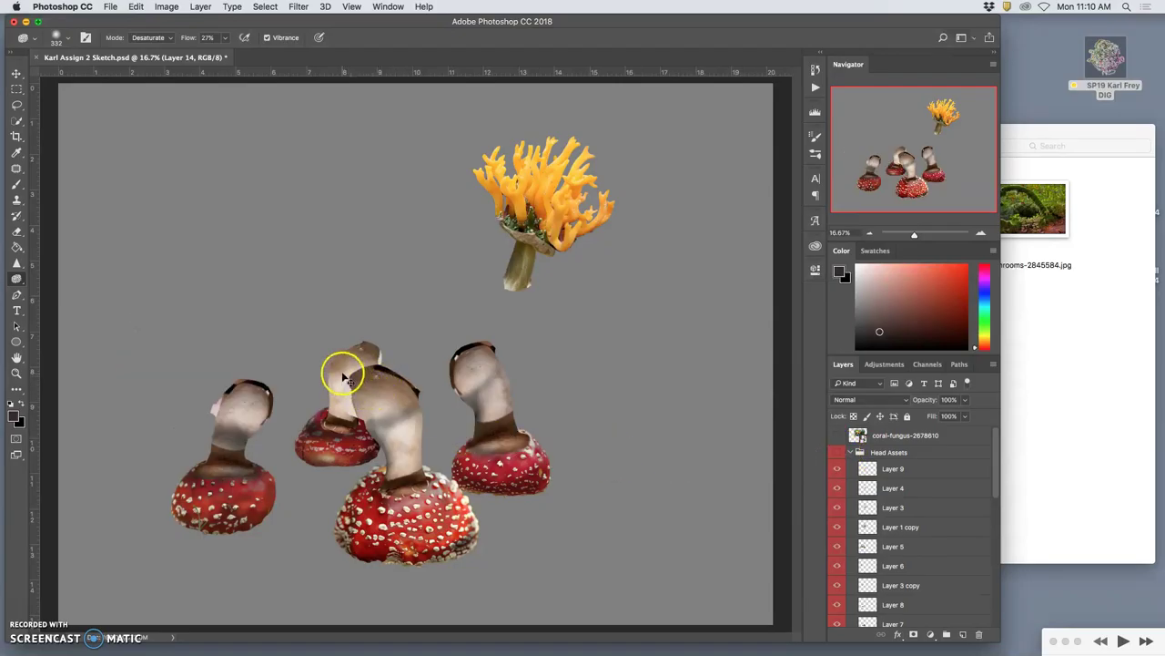
Burn shadows with the Burn tool into the base of the far leg's stem on Layer 17 copy.
left_click(343, 375, "super")
left_click_drag(340, 375, 338, 419)
left_click(17, 279)
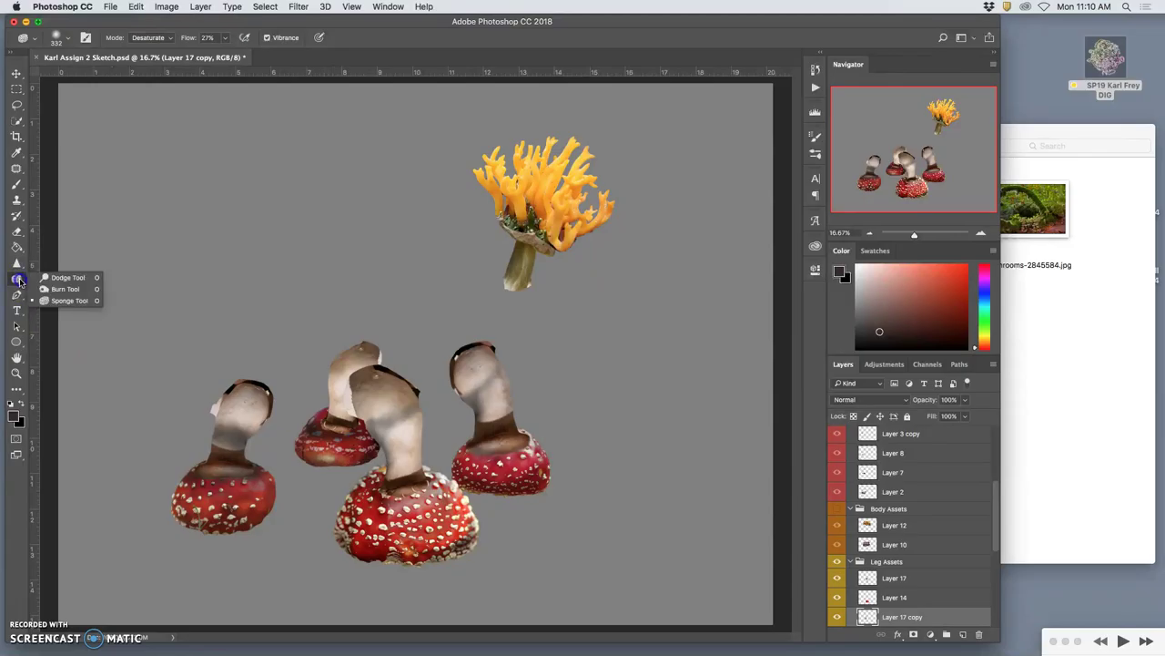
left_click(42, 290)
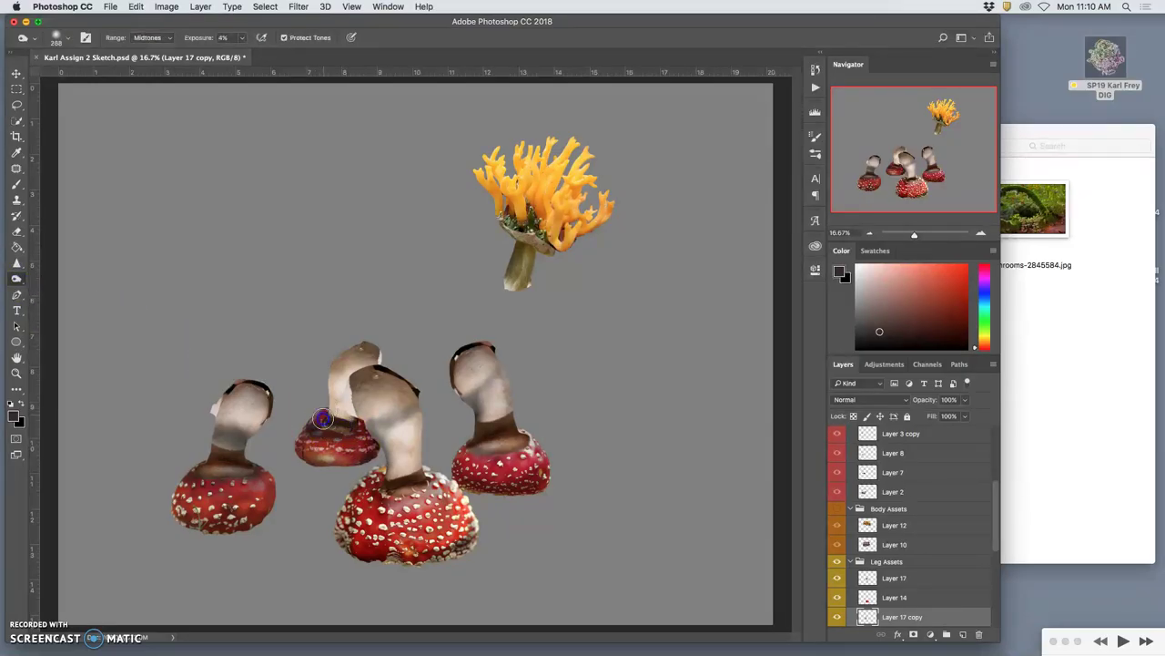
left_click_drag(325, 425, 309, 465)
Warp the far leg's stem on Layer 17 copy so its base fits the red cap.
key("ctrl+t")
right_click(334, 415)
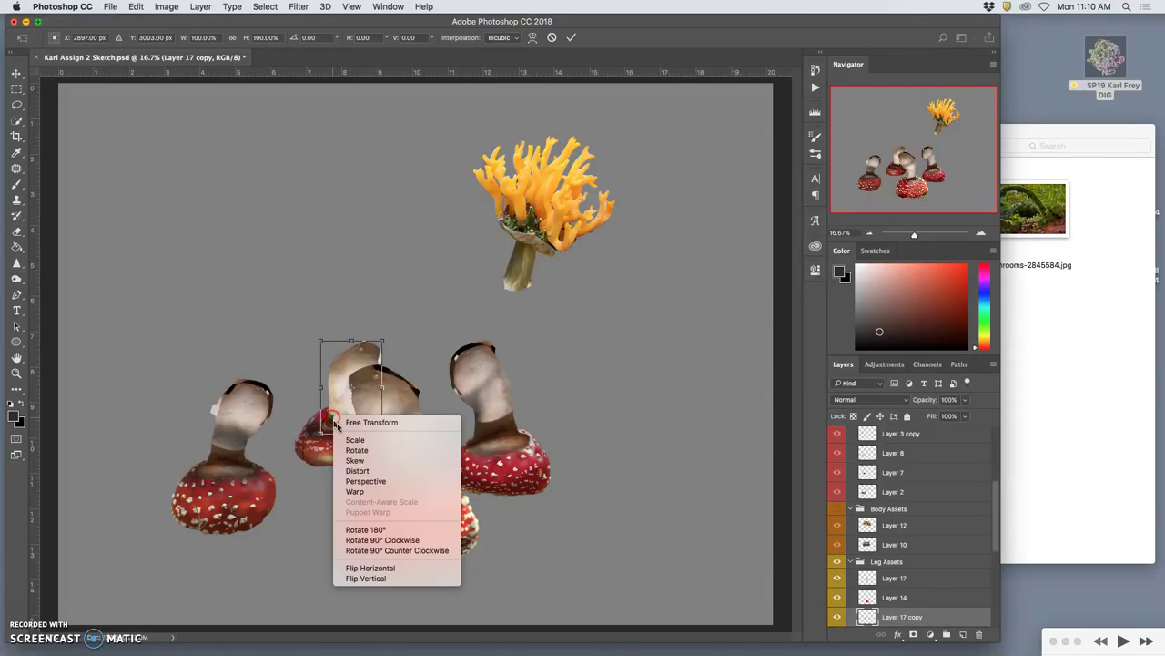
left_click(355, 491)
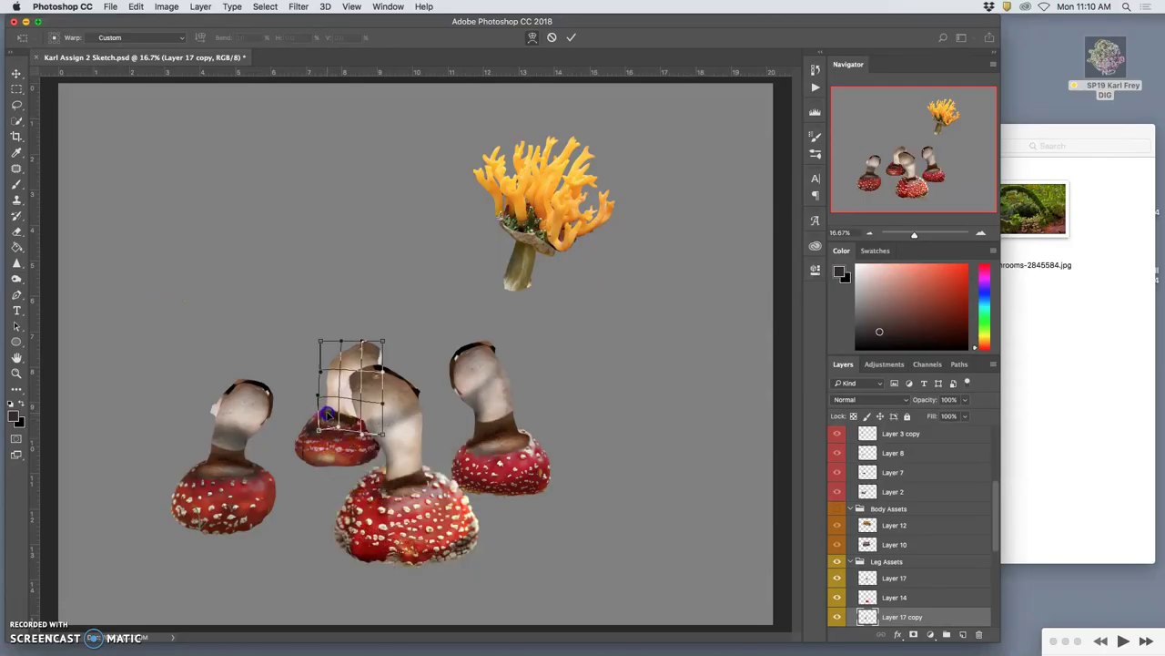
left_click(361, 446)
key("Return")
key("o")
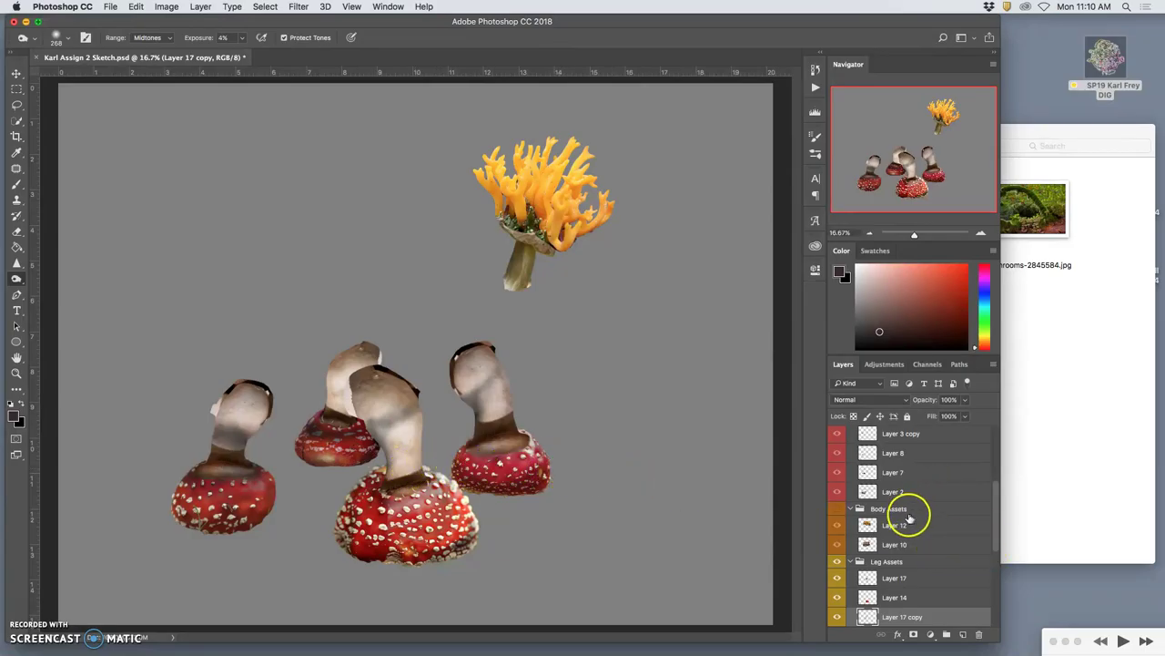
Show the Body Assets and Head Assets groups again.
left_click(838, 509)
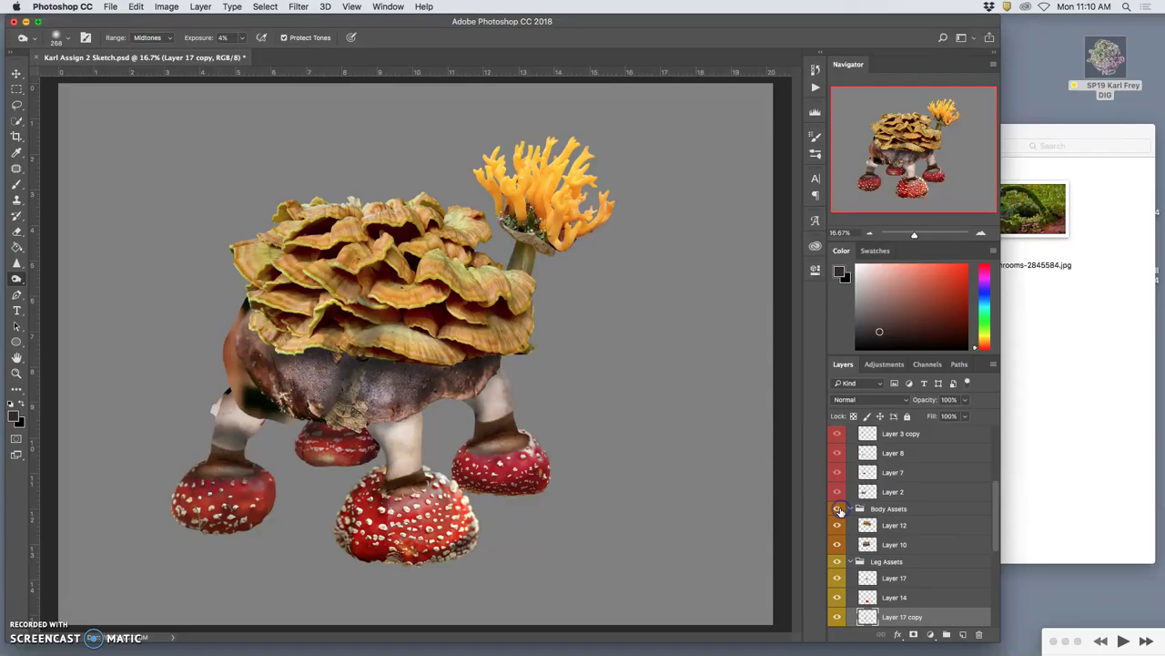
scroll(888, 535, "up", 5)
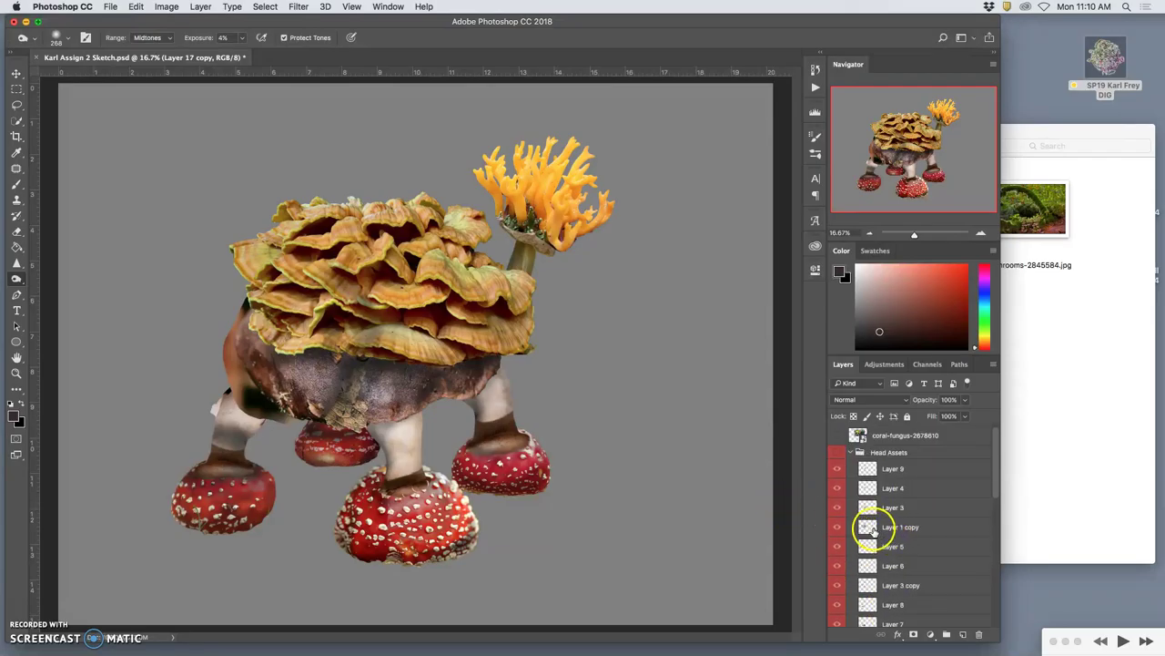
left_click(838, 453)
left_click(847, 449)
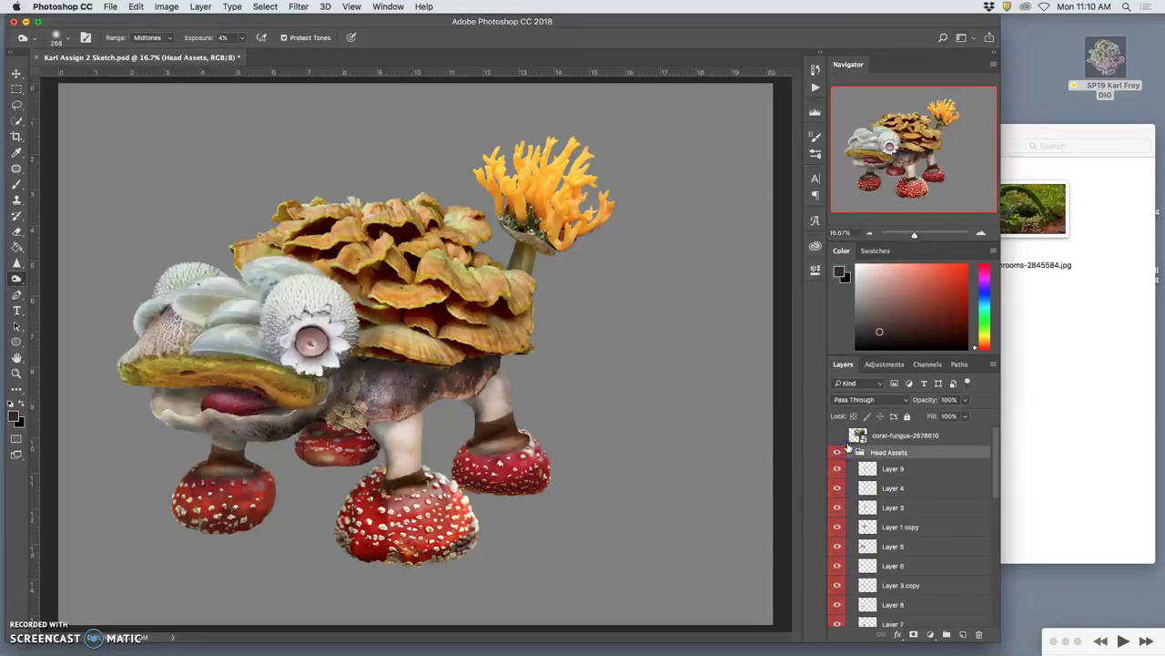
Delete the unused coral-fungus-2678610 source layer.
left_click(837, 435)
left_click(837, 436)
left_click(879, 440)
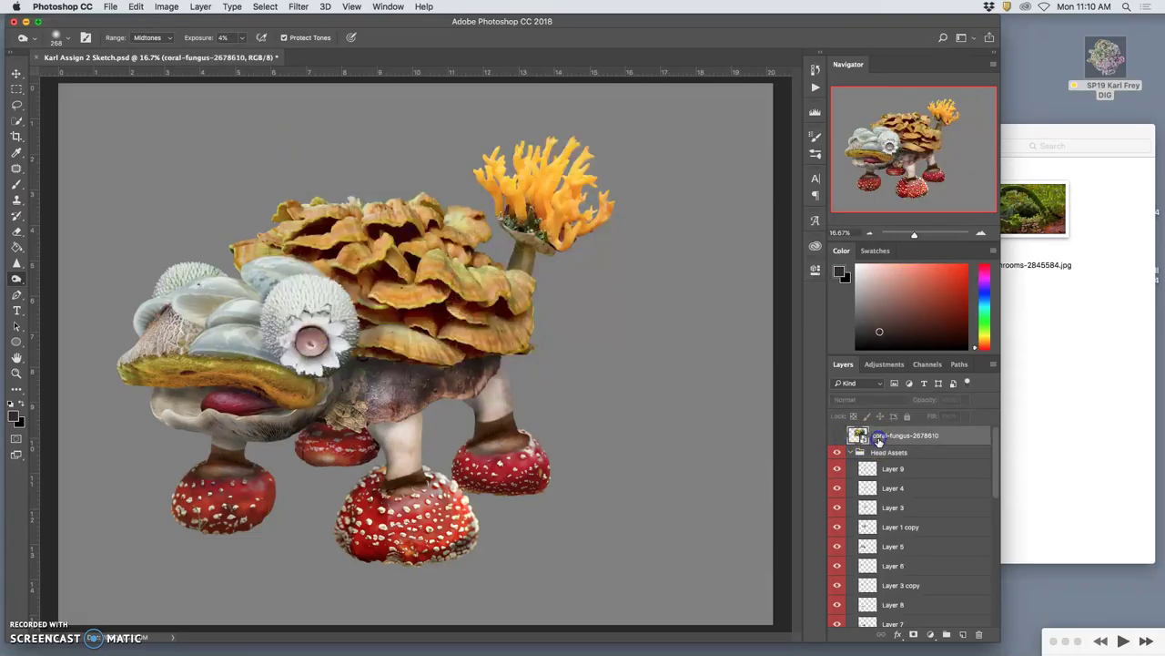
key("Delete")
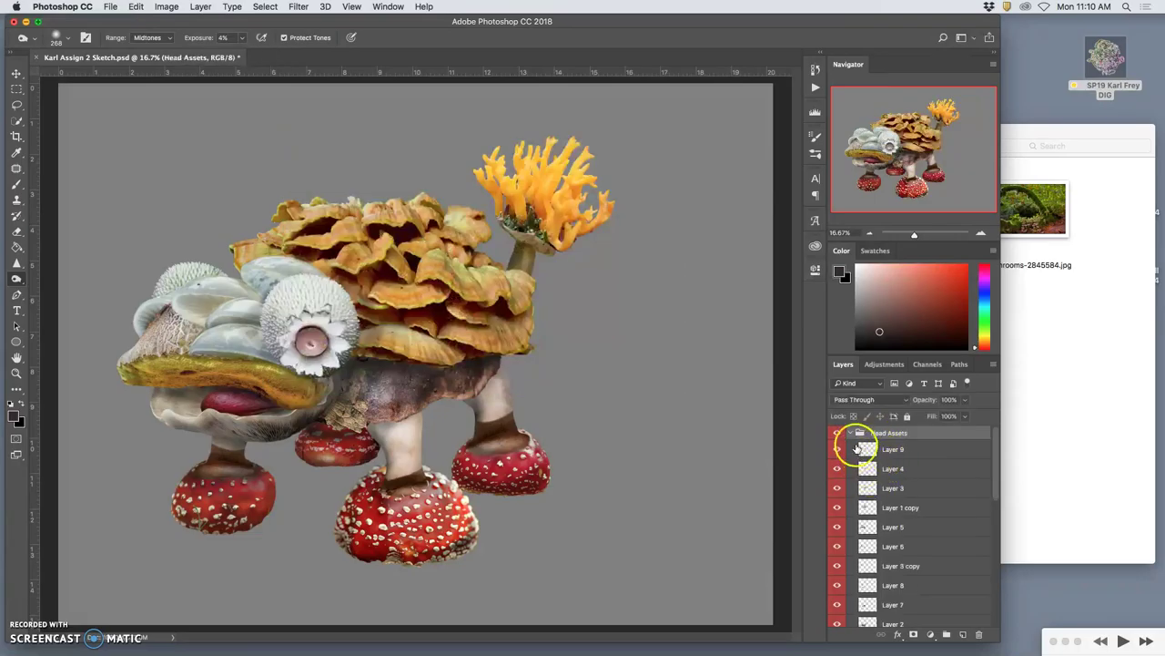
Collapse the Head Assets and Body Assets groups.
left_click(852, 433)
left_click(852, 434)
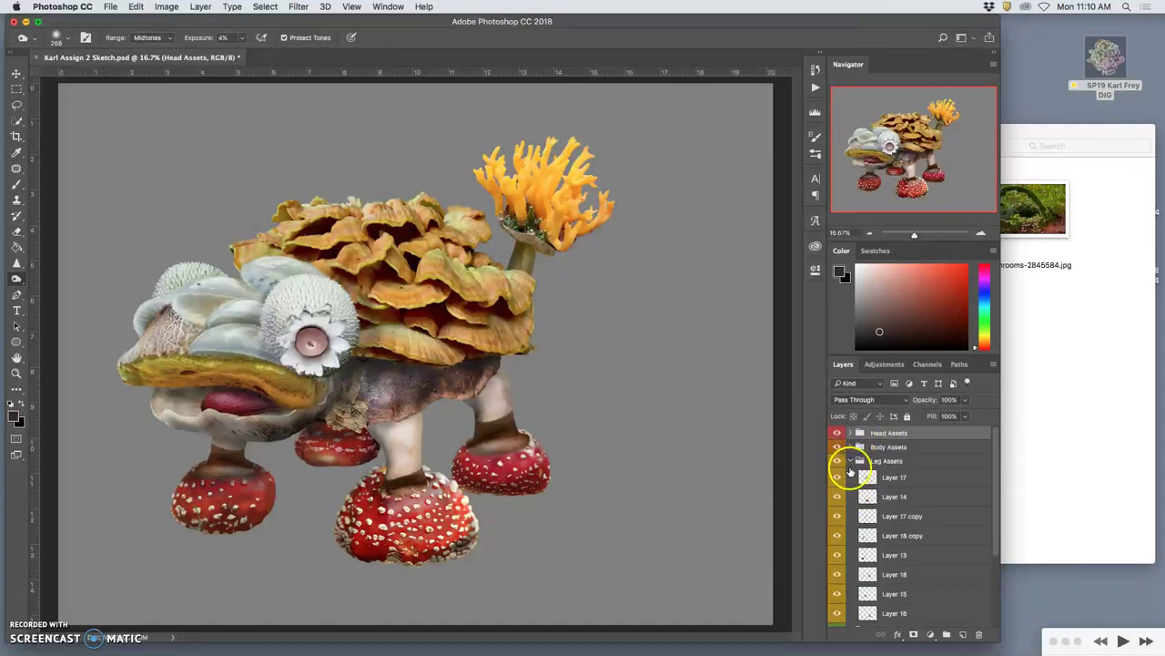
left_click(849, 462)
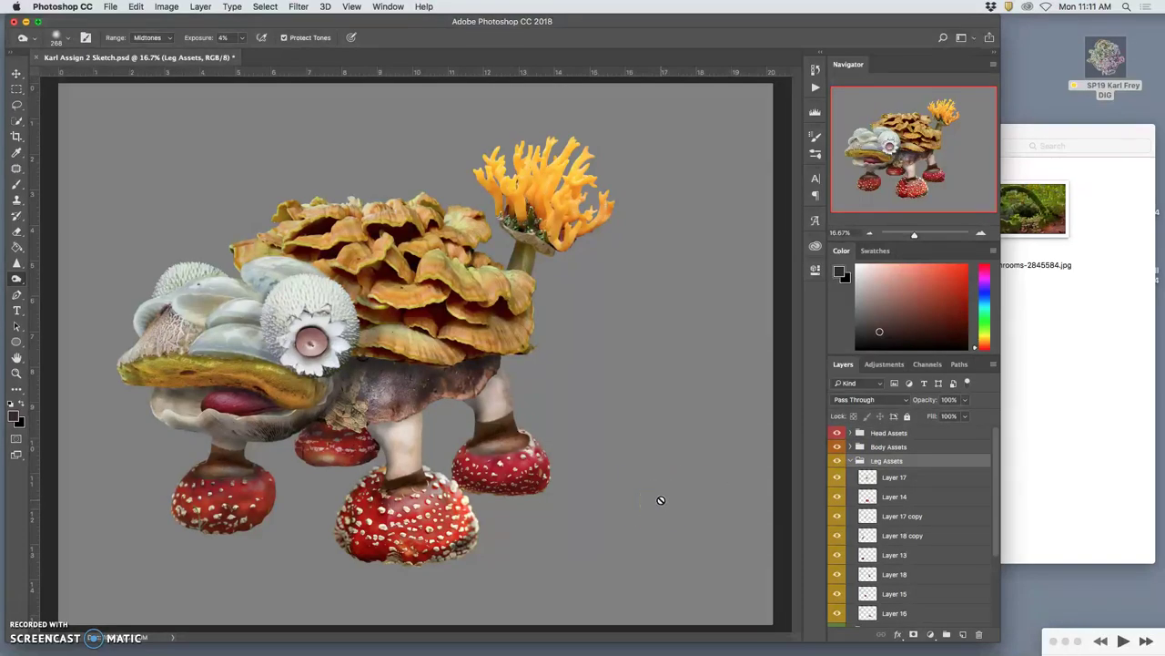
Crop the canvas closer around the creature, trimming opposite sides evenly to keep the creature framed.
key("super+minus")
key("super+minus")
key("super+plus")
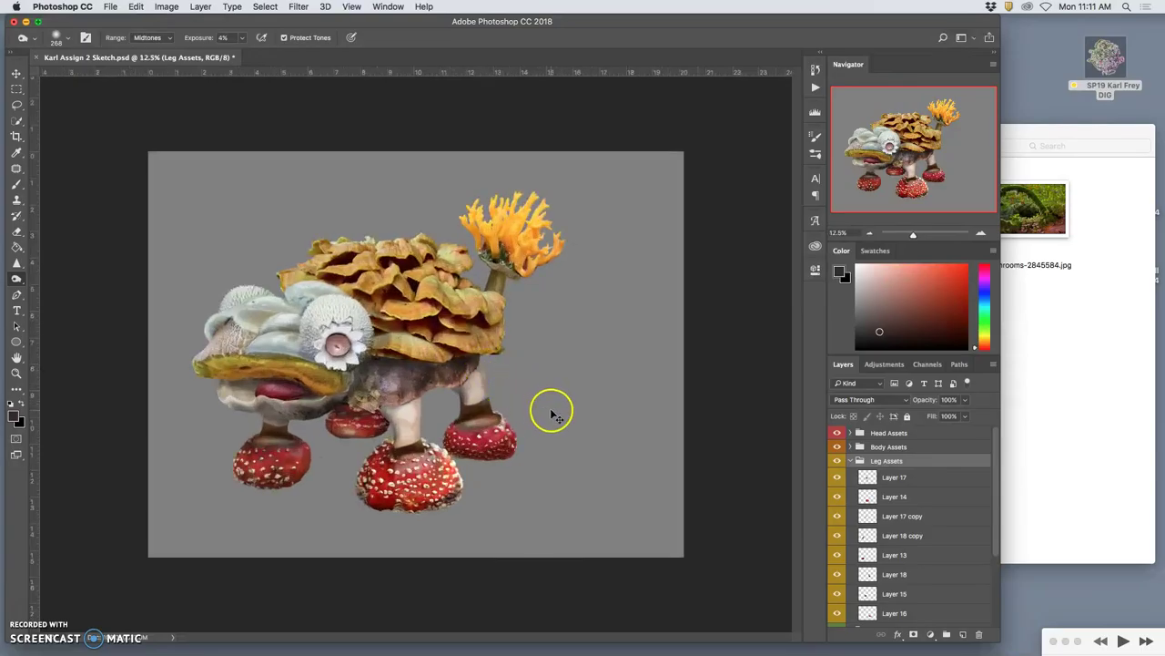
left_click(16, 135)
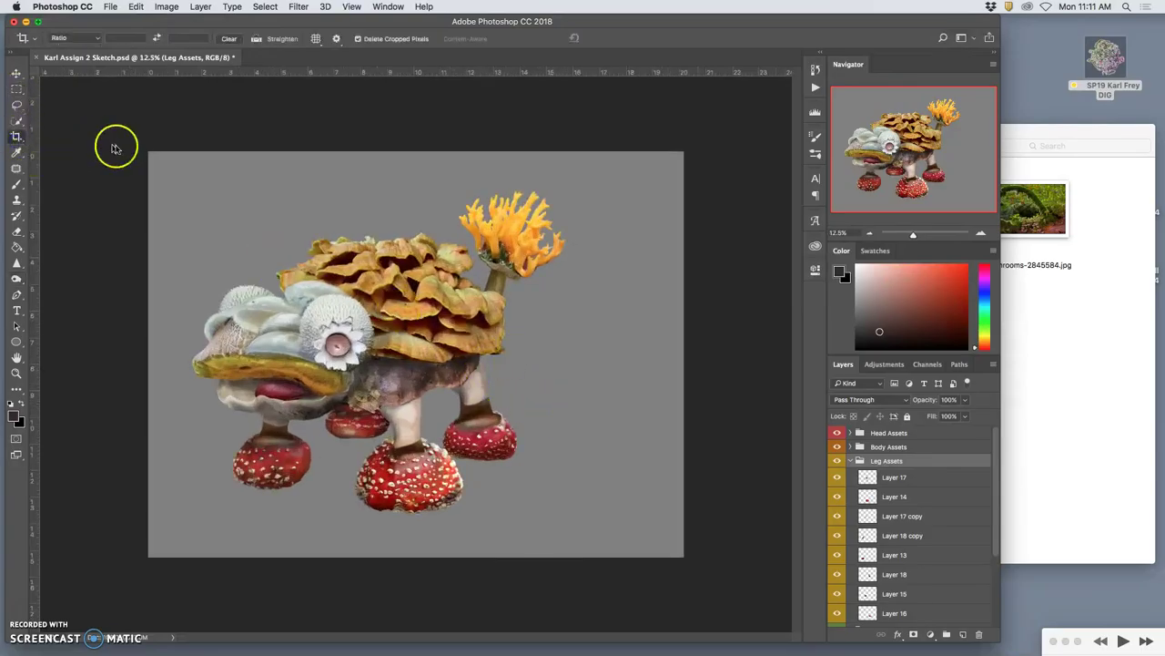
left_click_drag(682, 352, 648, 353)
left_click_drag(420, 556, 420, 546)
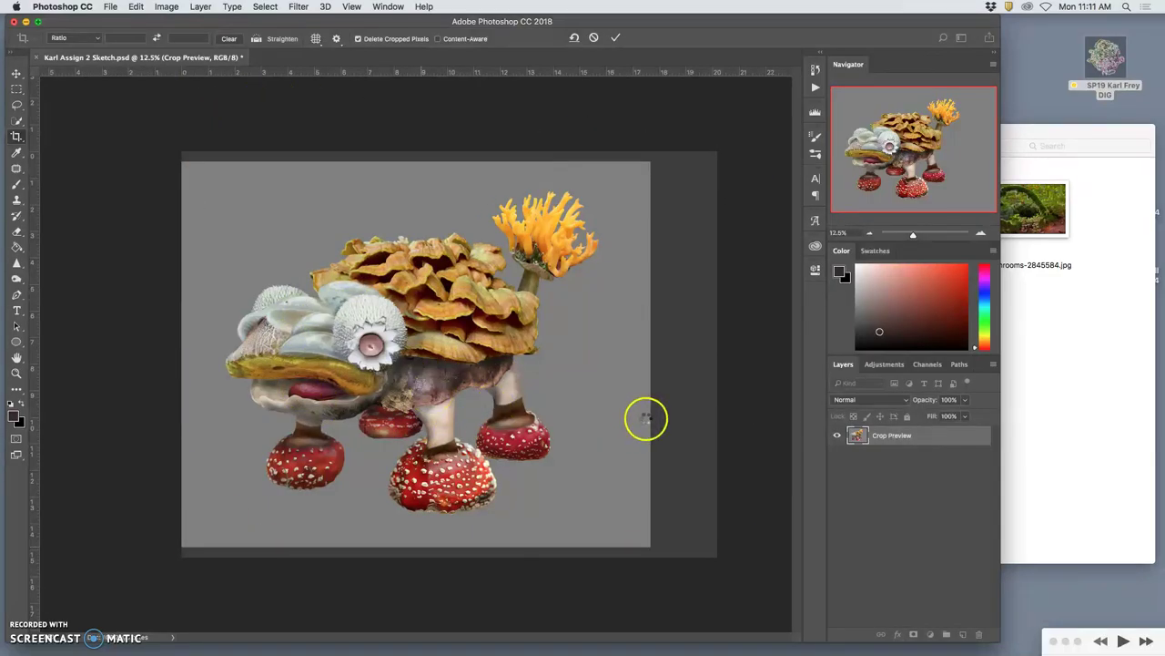
key("Return")
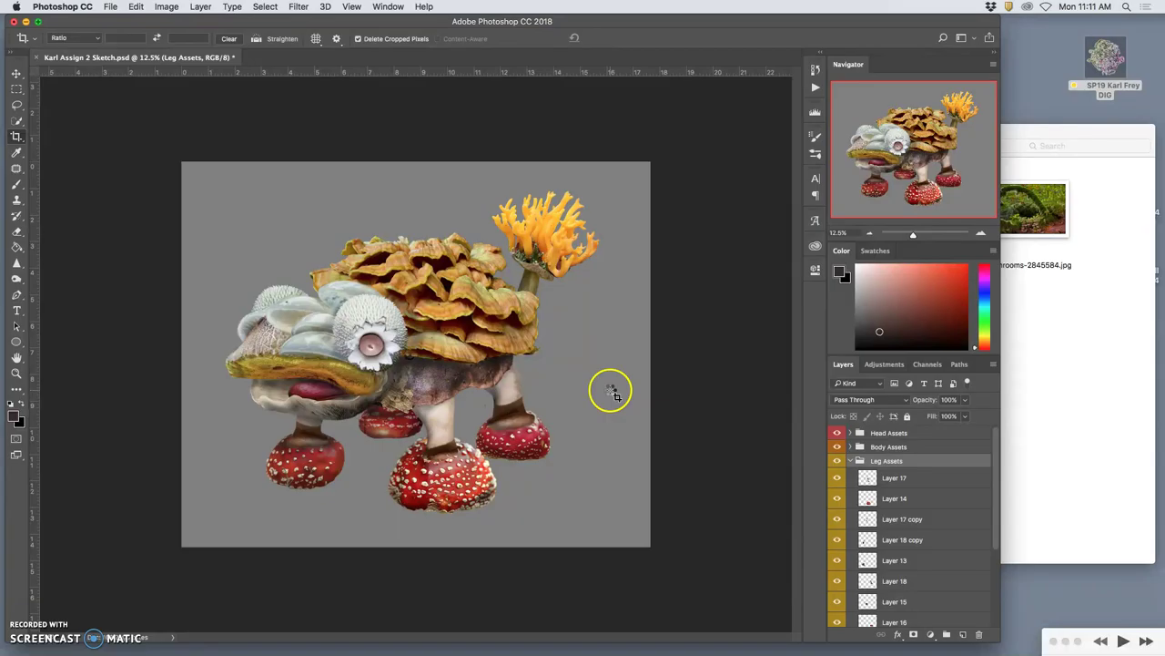
left_click(427, 469)
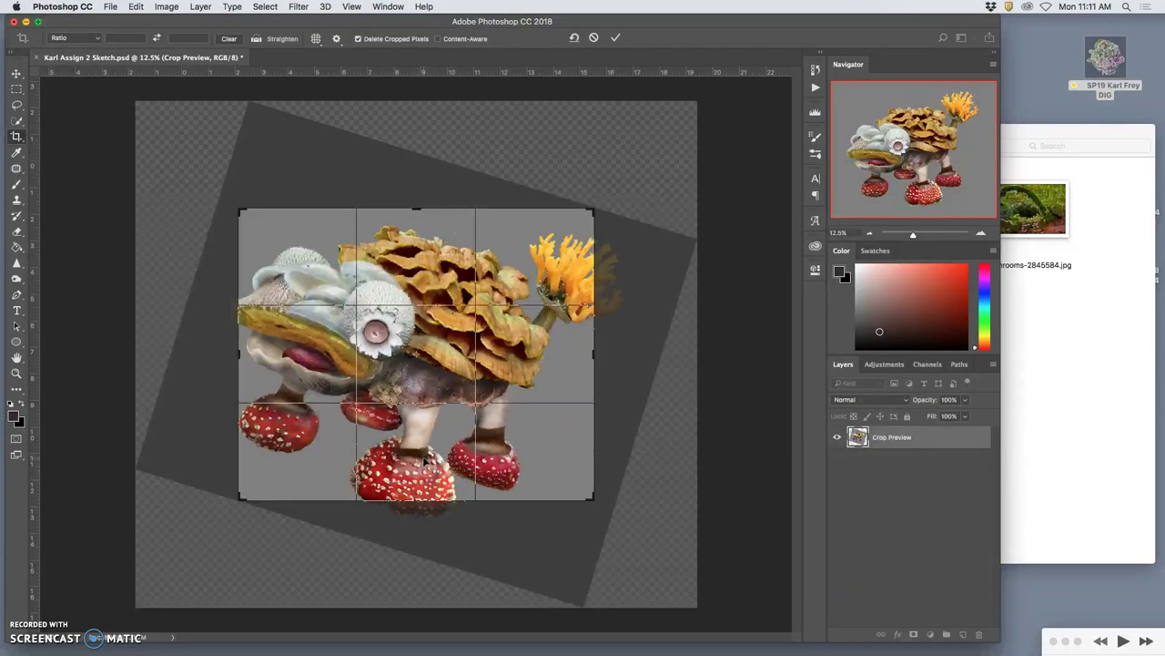
key("super+z")
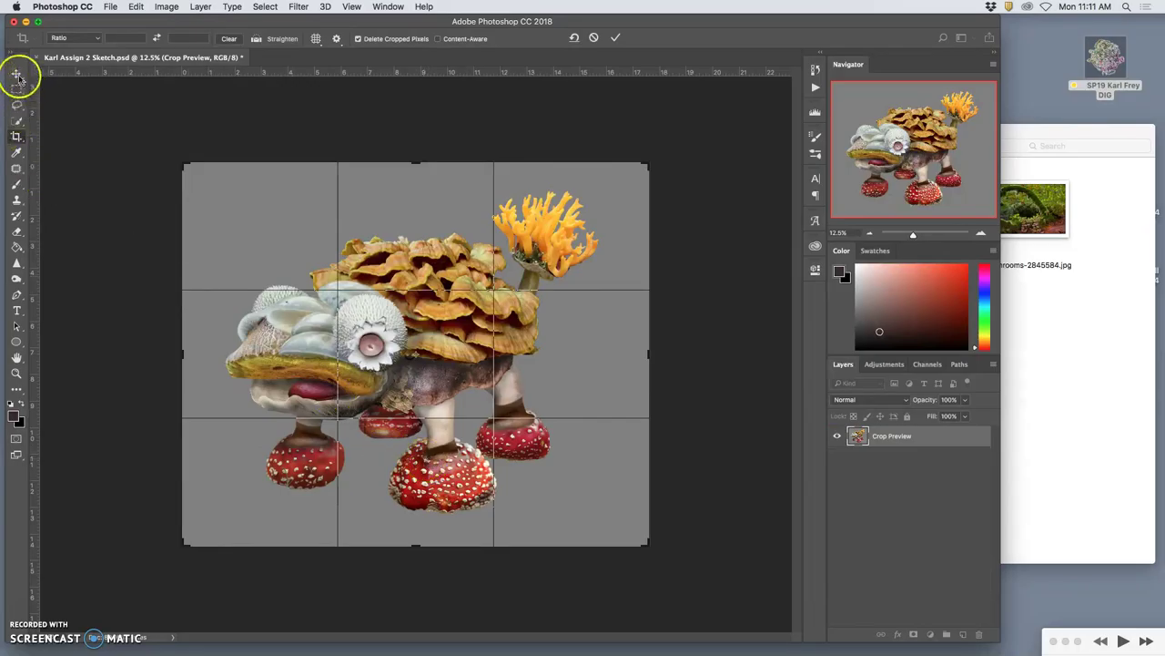
left_click(17, 75)
left_click(681, 227)
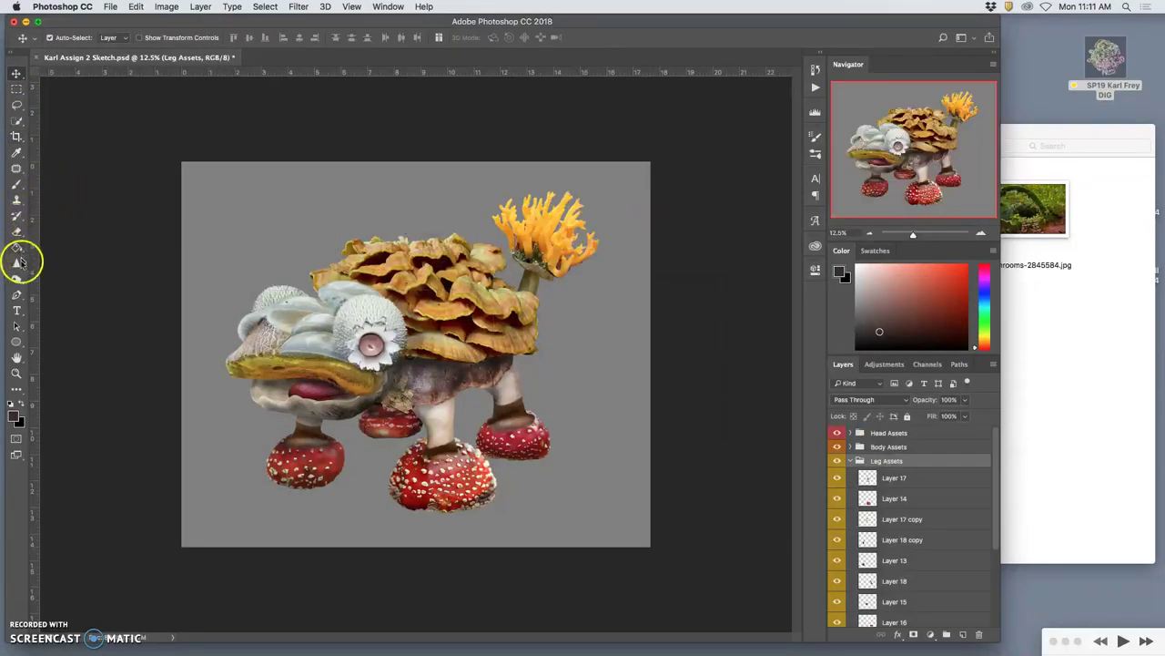
Collapse the Leg Assets and Tail Assets groups.
left_click(17, 278)
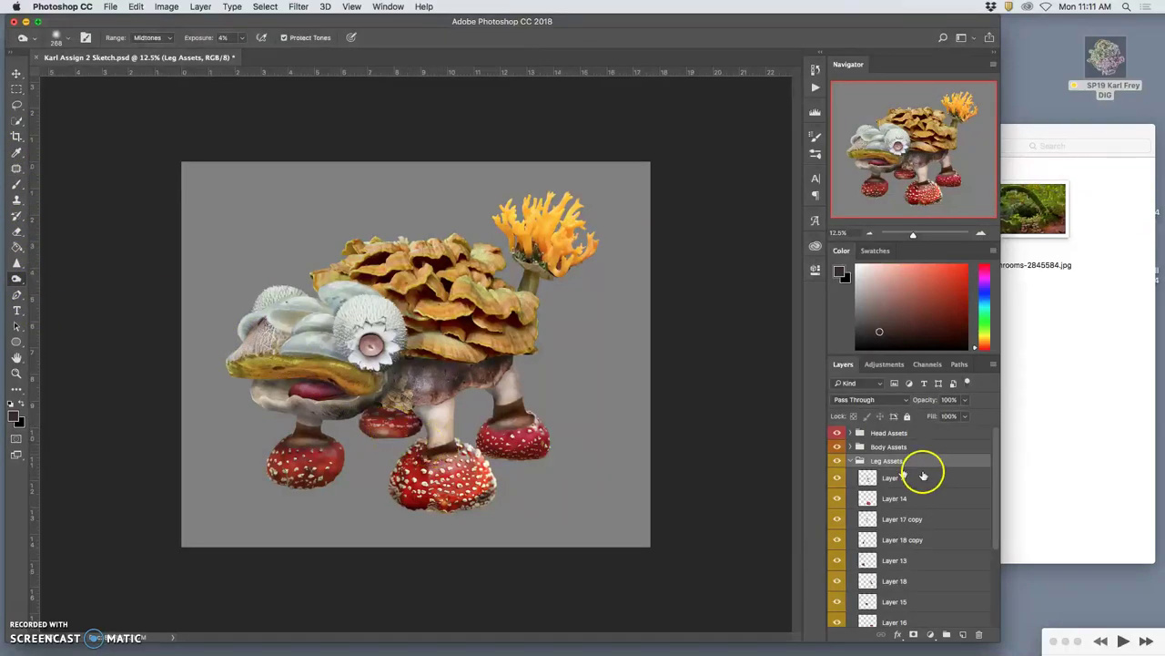
left_click(851, 460)
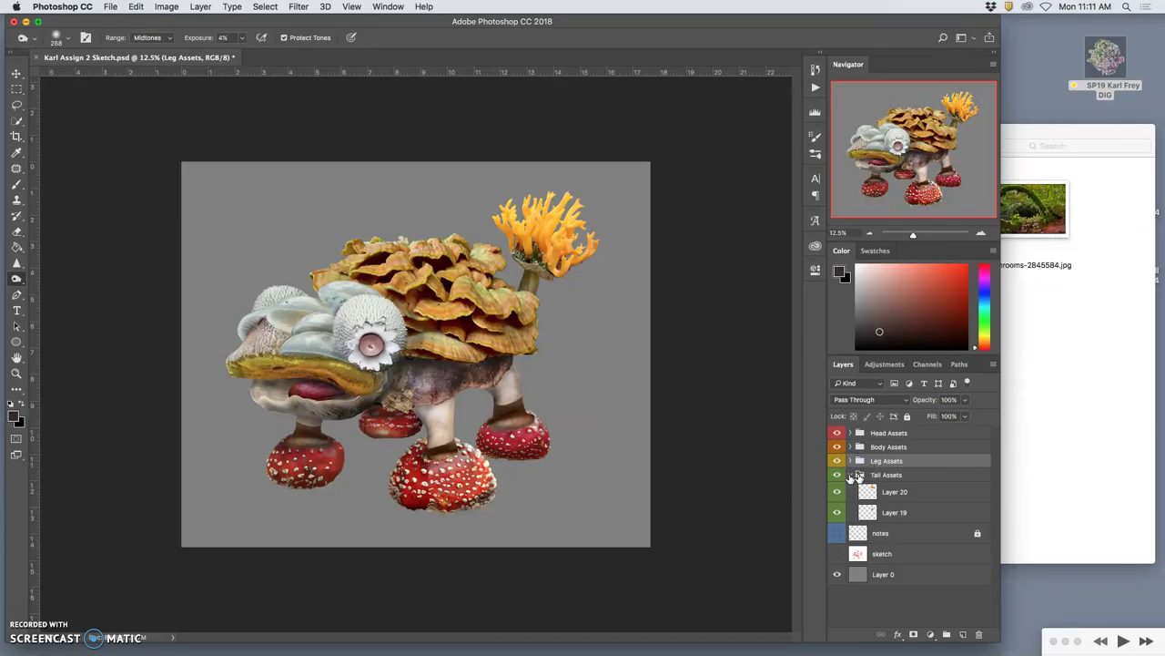
left_click(852, 474)
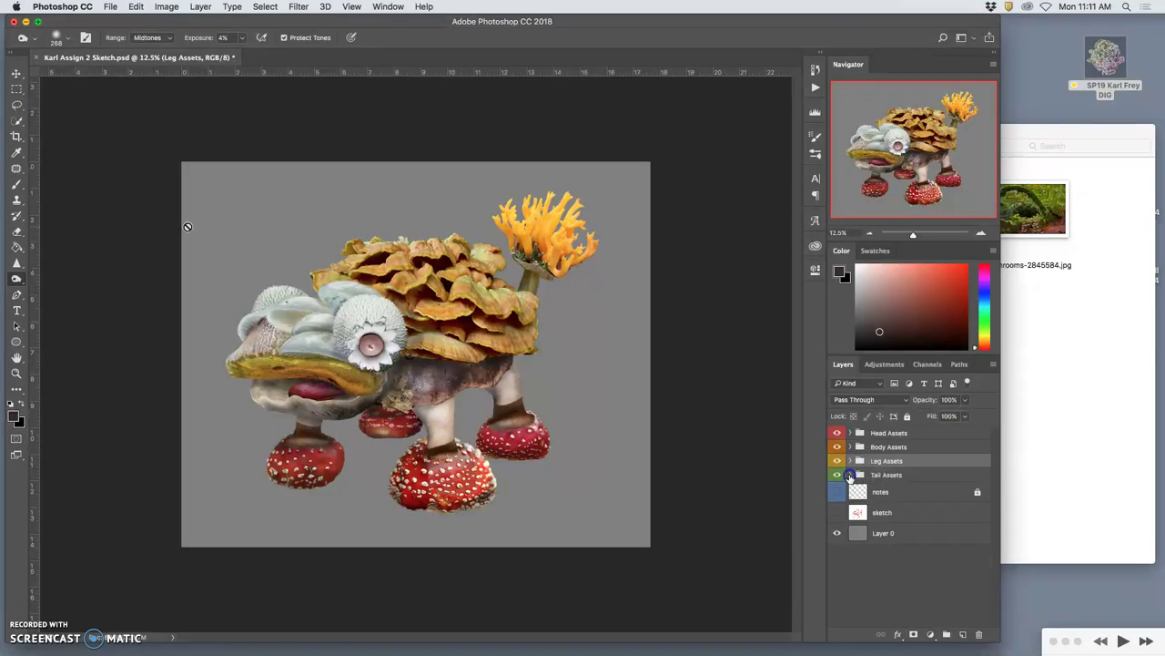
Burn the nearest leg's red cap on Layer 14 with the Burn tool's range set to Highlights.
left_click(16, 73)
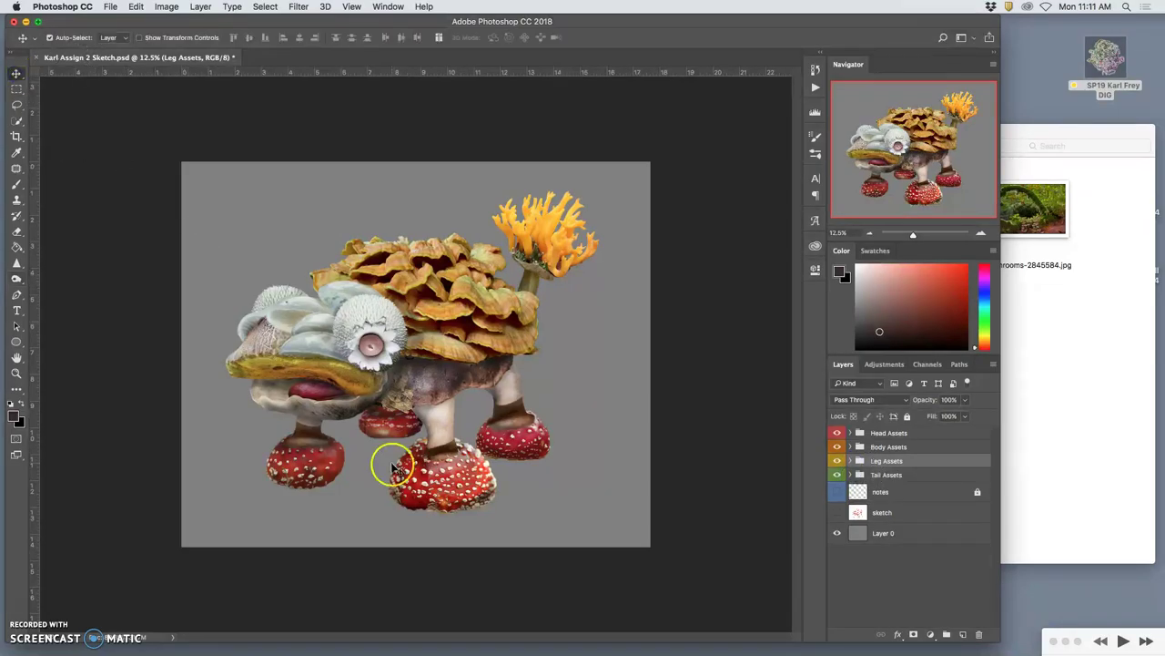
left_click(449, 486)
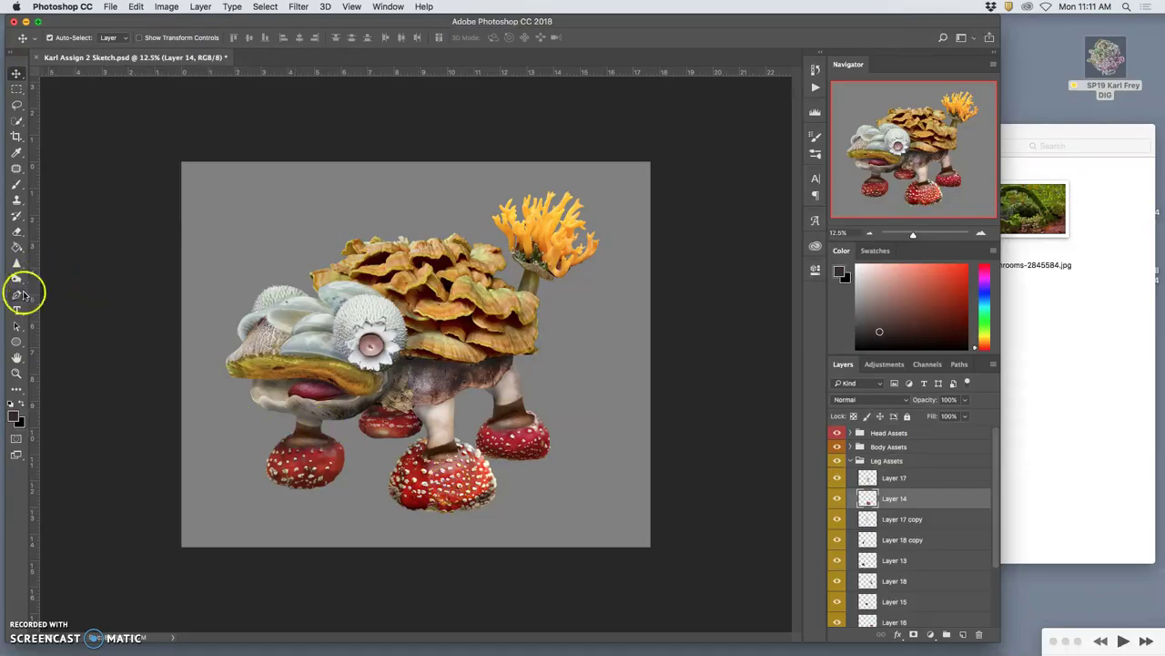
left_click(16, 278)
left_click(137, 37)
left_click(151, 45)
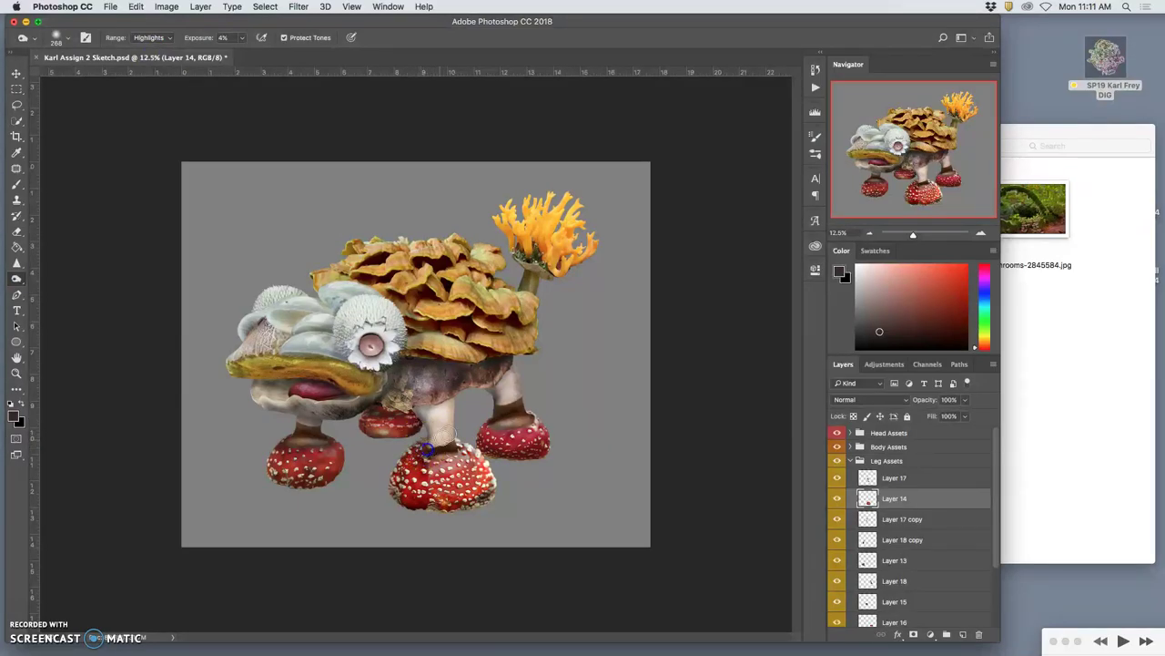
mouse_move(481, 454)
left_mouse_down()
mouse_move(467, 448)
mouse_move(476, 477)
mouse_move(442, 483)
left_mouse_up()
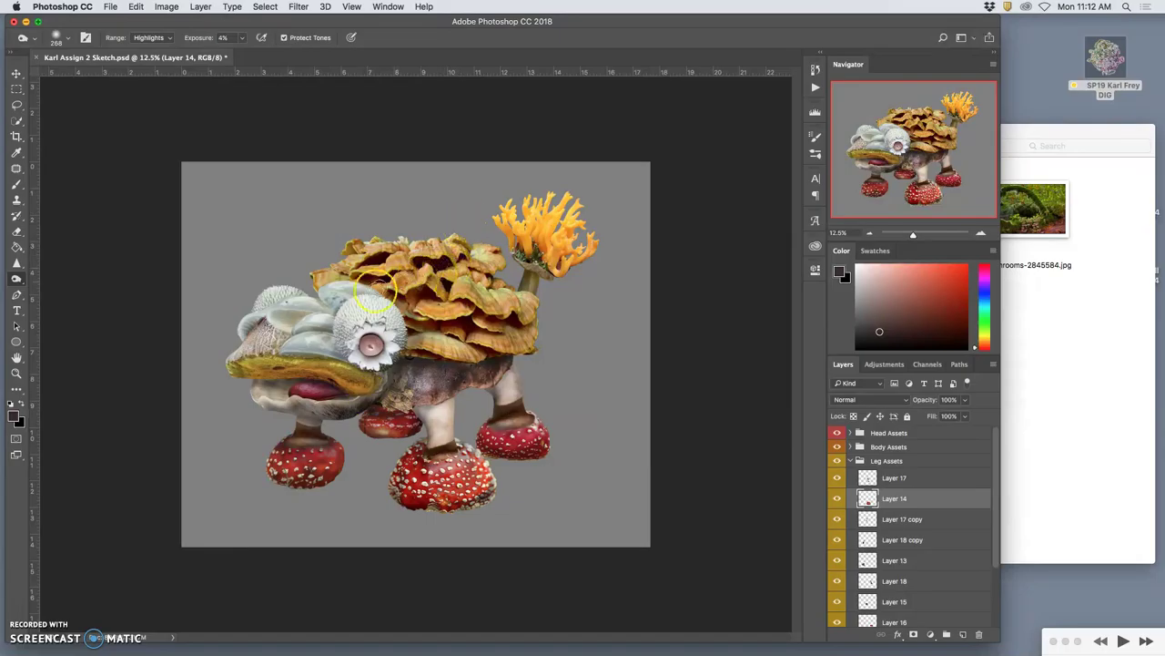
Burn the highlights of the white head caps on Layer 1 copy and Layer 6.
left_click(326, 345, "super")
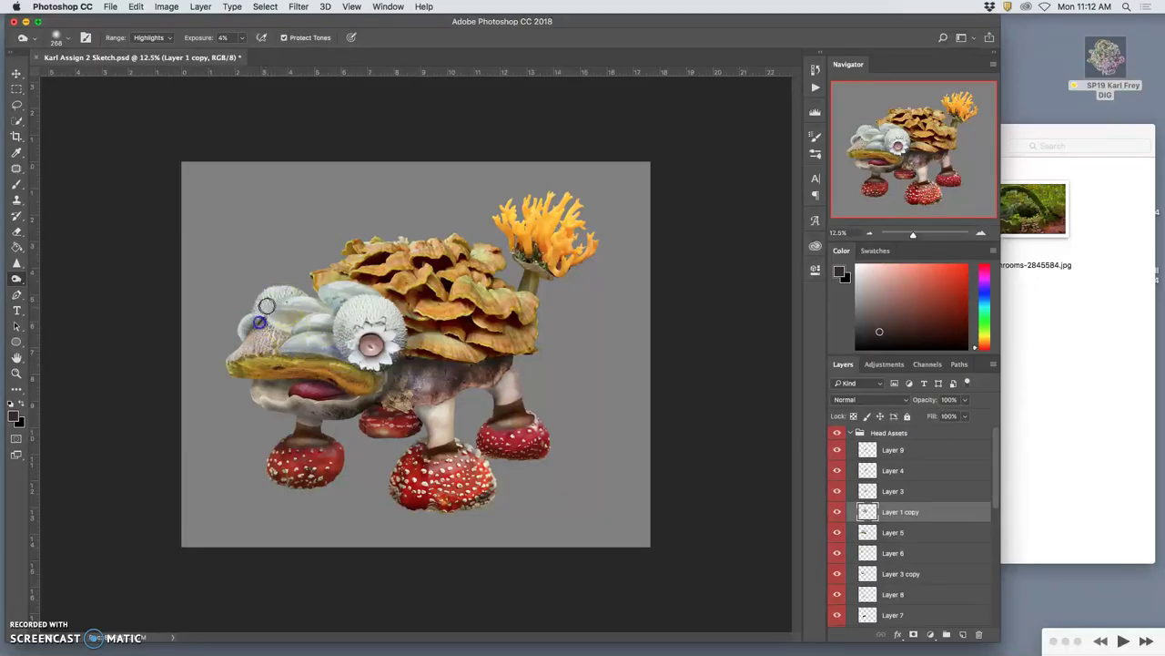
left_click(260, 316, "super")
left_click(252, 317)
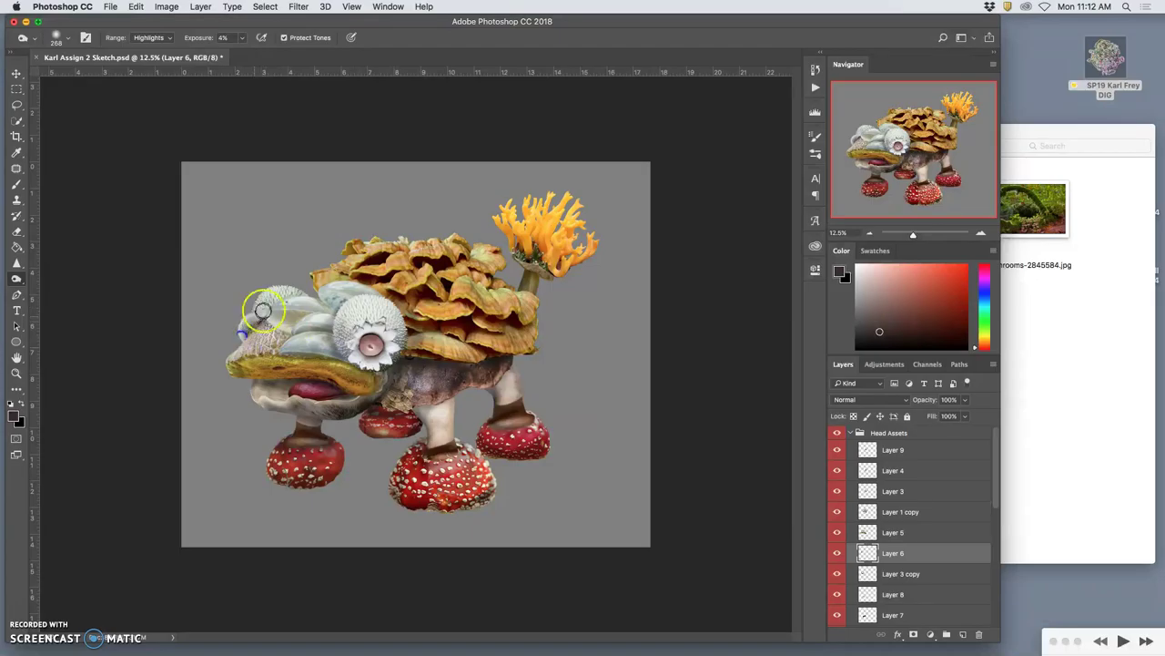
left_click(269, 309)
Burn the highlights on the orange shell (Layer 12) and on the rear leg's stem (Layer 18).
left_click(335, 271, "super")
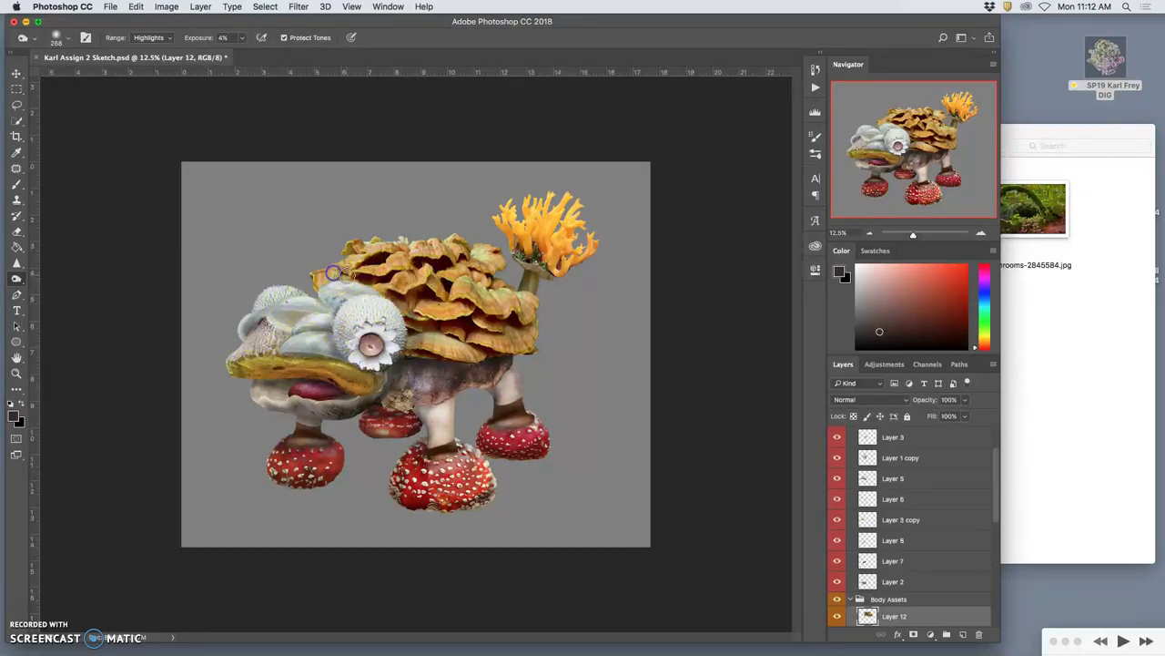
left_click(511, 352)
mouse_move(511, 352)
left_mouse_down()
mouse_move(501, 391)
mouse_move(517, 394)
mouse_move(426, 379)
mouse_move(416, 451)
mouse_move(542, 483)
mouse_move(581, 443)
mouse_move(542, 437)
mouse_move(525, 409)
left_mouse_up()
left_click(511, 391, "super")
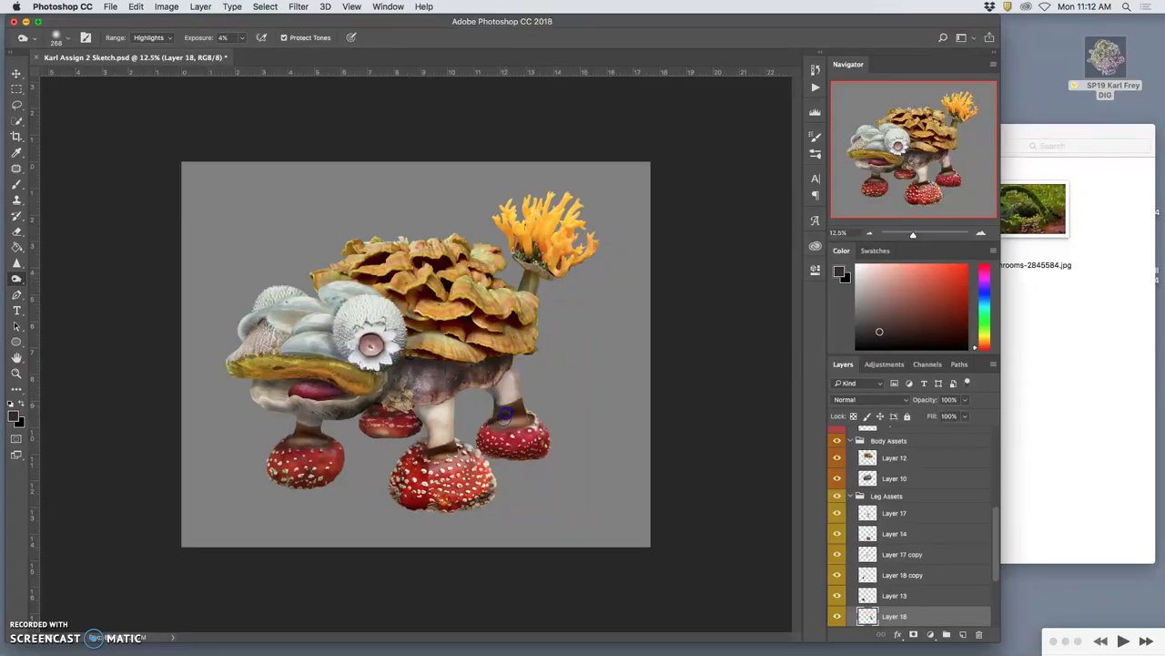
Examine the belly, the leg joints and the orange coral tail up close for remaining blending flaws.
key("super+equal")
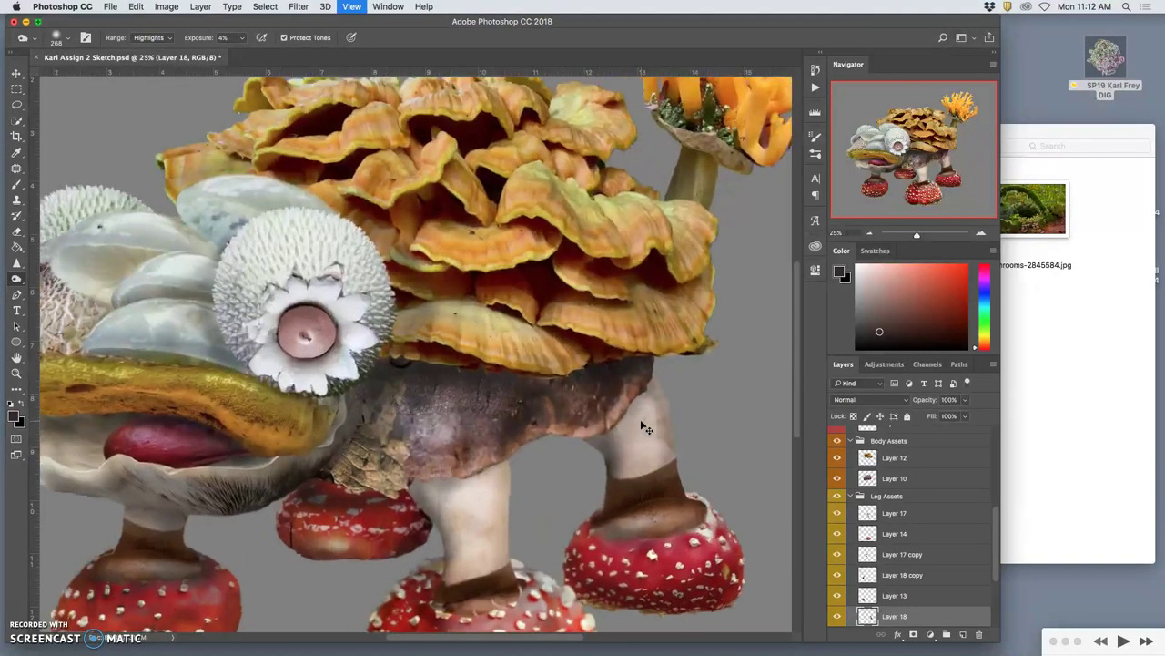
key("super+equal")
mouse_move(642, 426)
left_mouse_down()
mouse_move(650, 434)
mouse_move(650, 404)
mouse_move(513, 443)
mouse_move(495, 471)
left_mouse_up()
mouse_move(486, 510)
left_mouse_down()
mouse_move(497, 473)
mouse_move(685, 429)
mouse_move(470, 494)
left_mouse_up()
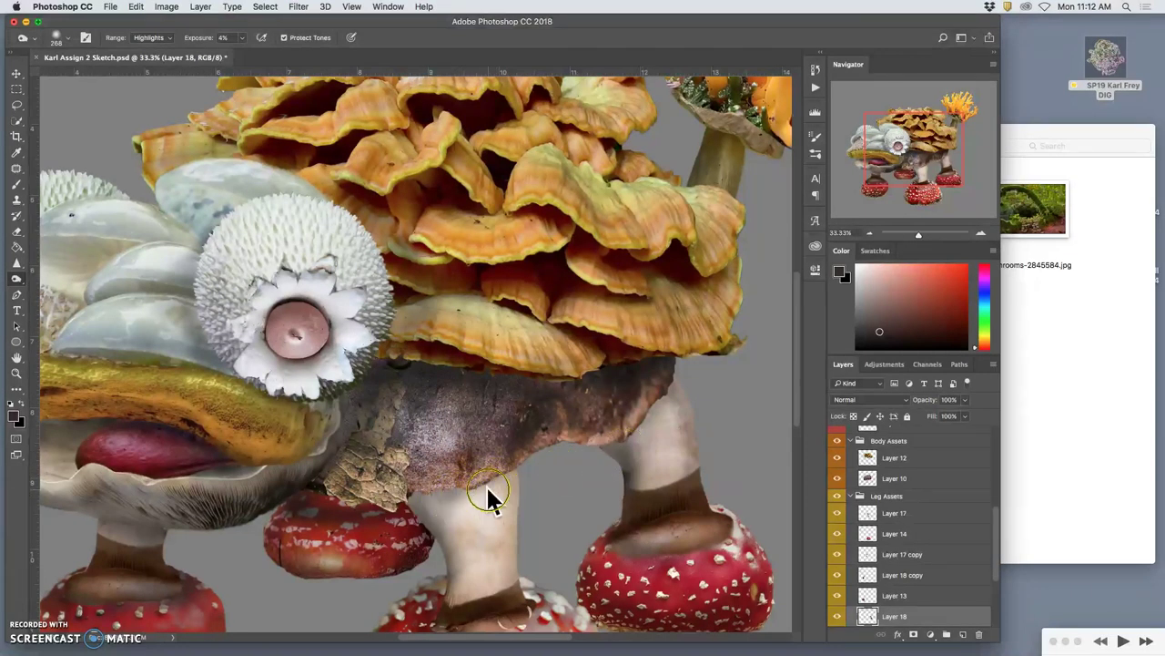
scroll(683, 383, "up", 5)
scroll(683, 382, "right", 3)
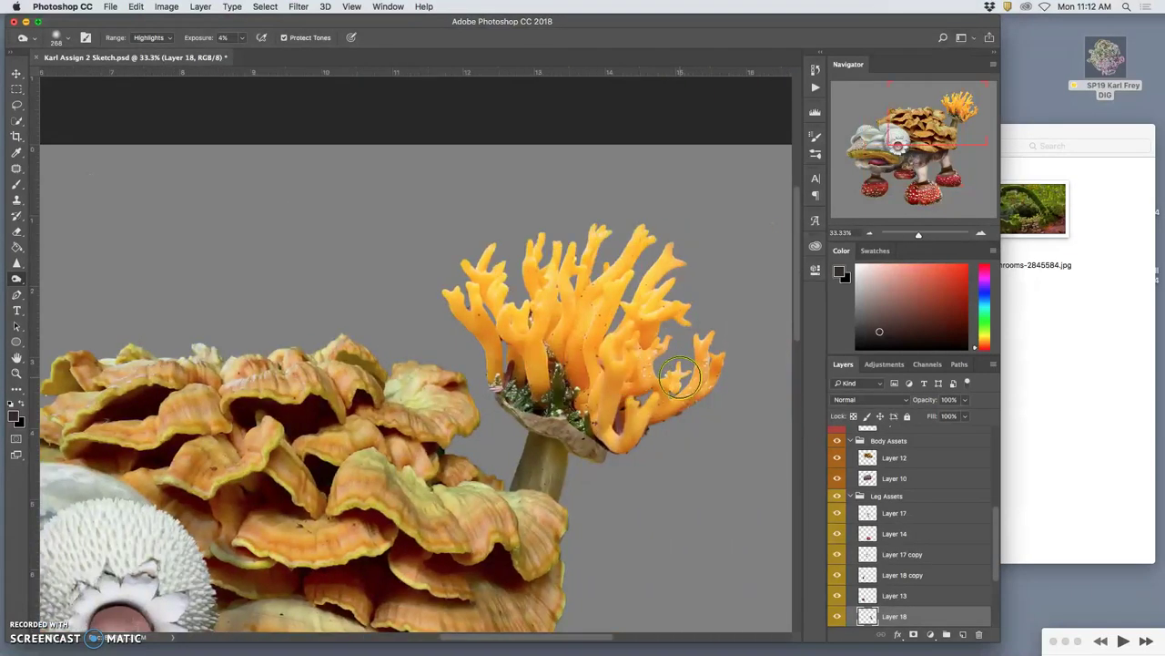
key("super+equal")
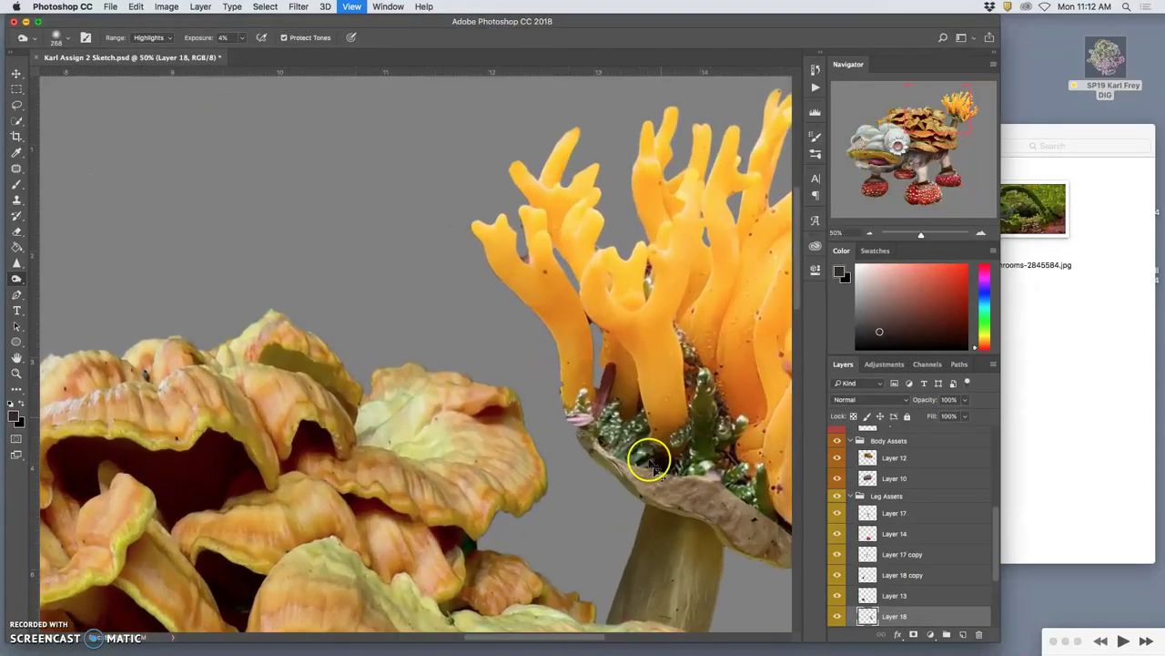
key("super+equal")
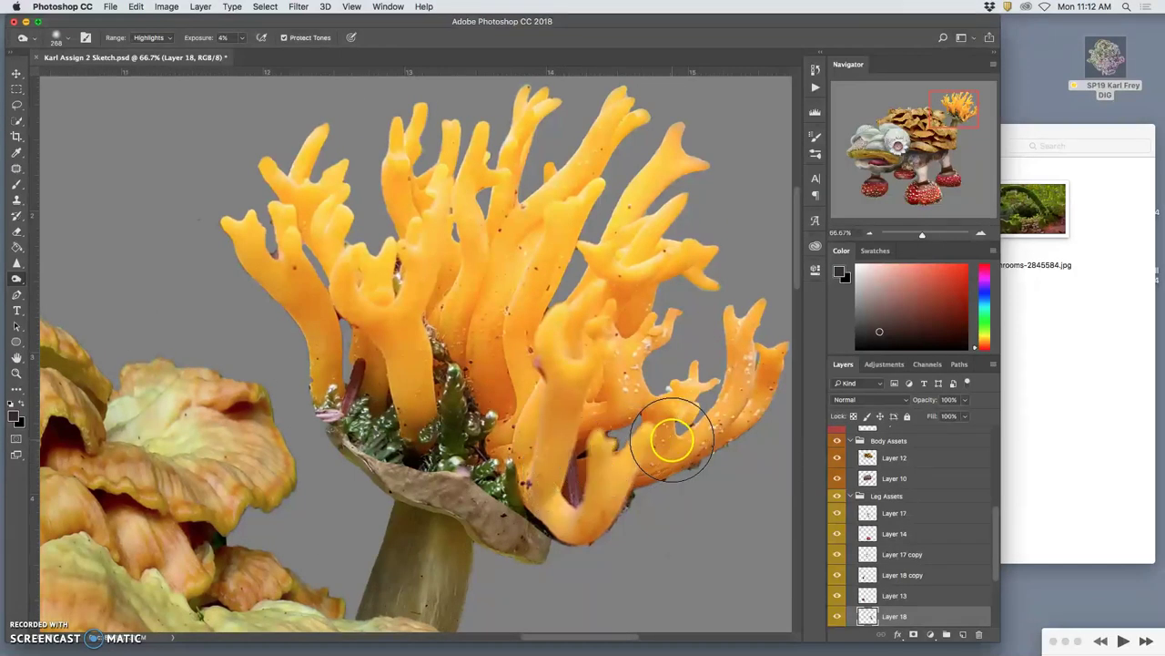
Collapse the expanded asset groups in the layer stack, including Head Assets, Body Assets and Leg Assets.
key("super+minus")
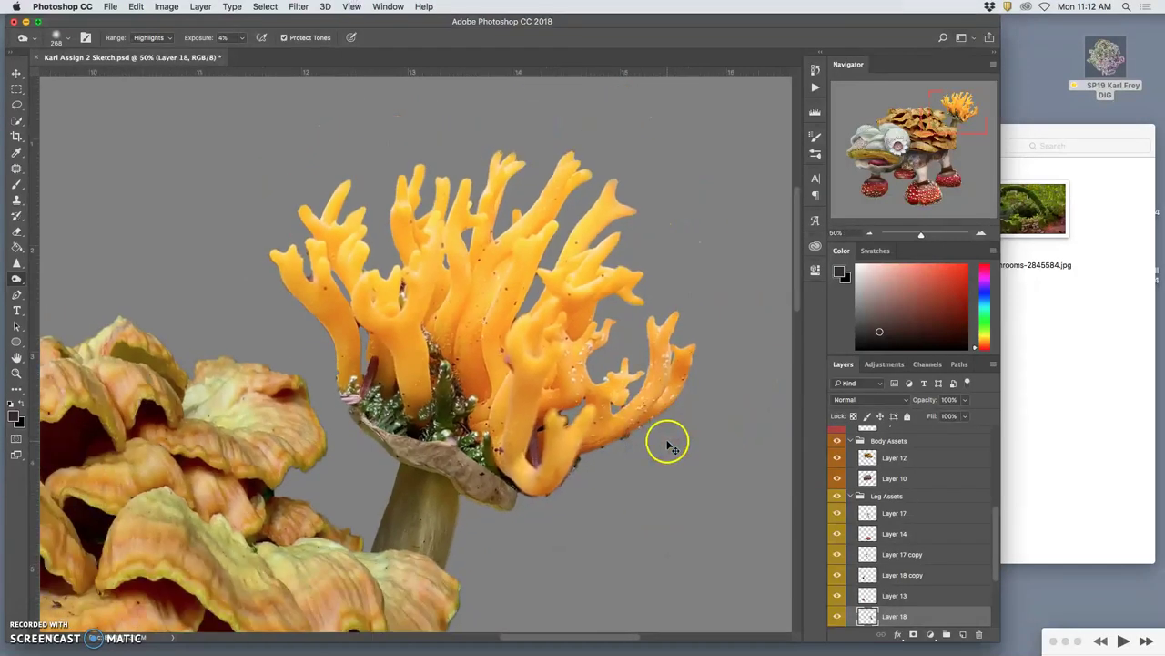
key("super+minus")
key("super+minus")
key("super+minus")
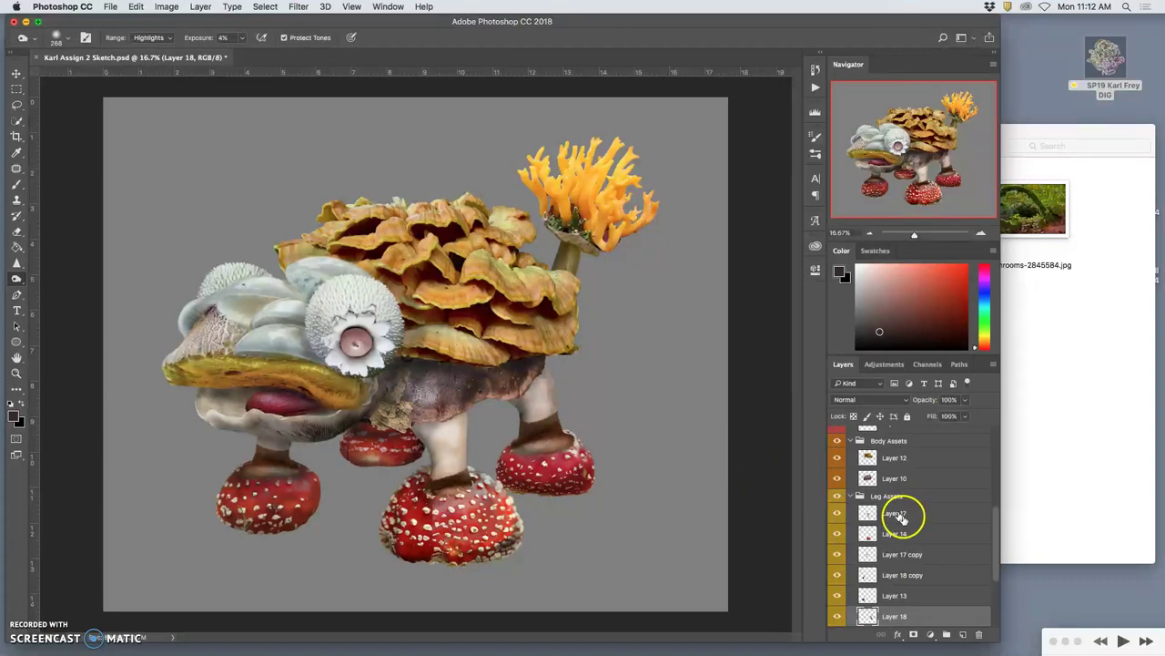
left_click(852, 497)
left_click(853, 489)
left_click(851, 434)
left_click(852, 434)
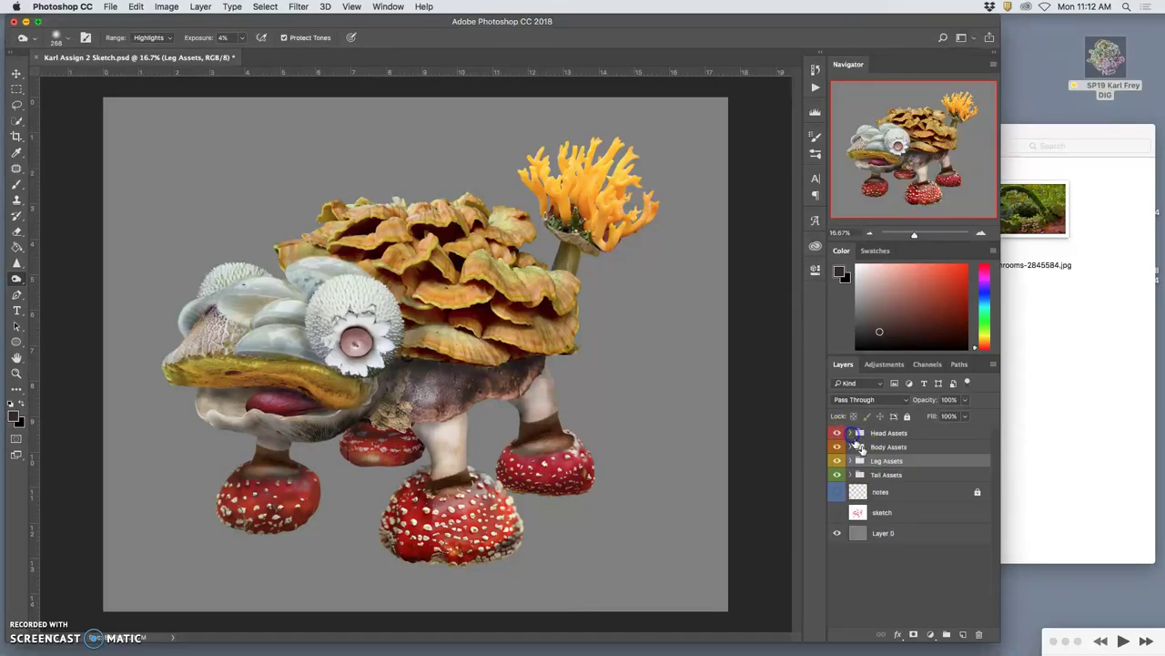
Fully lock the Head Assets, Body Assets, Leg Assets and Tail Assets groups.
left_click(905, 433)
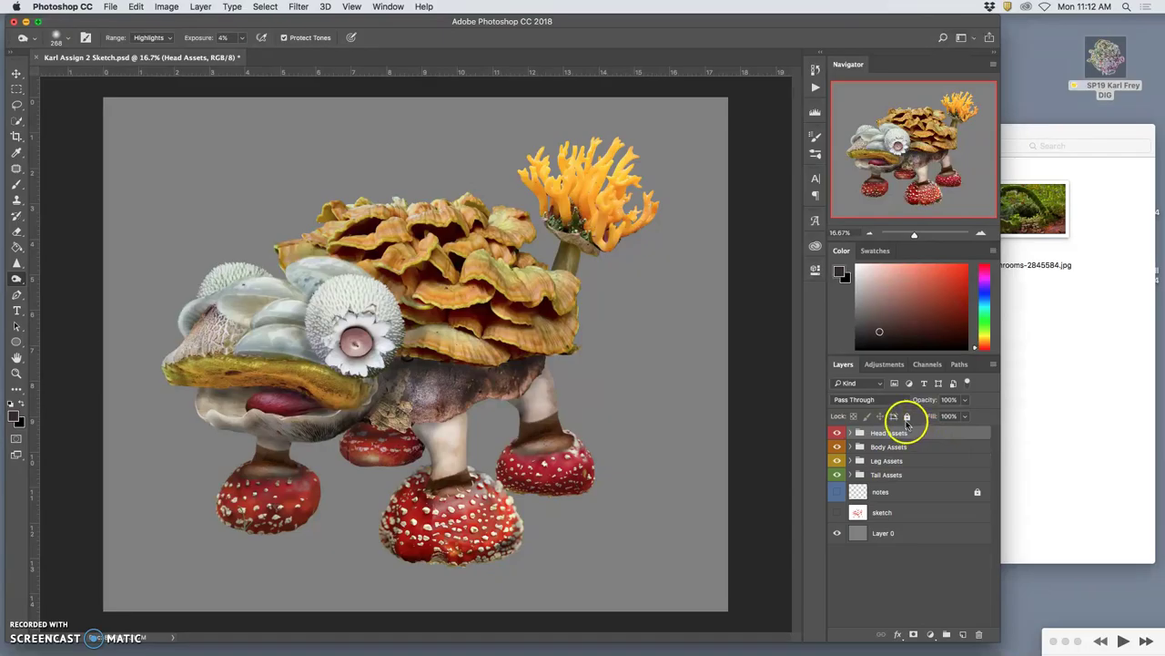
left_click(907, 415)
left_click(916, 445)
left_click(907, 416)
left_click(914, 462)
left_click(907, 416)
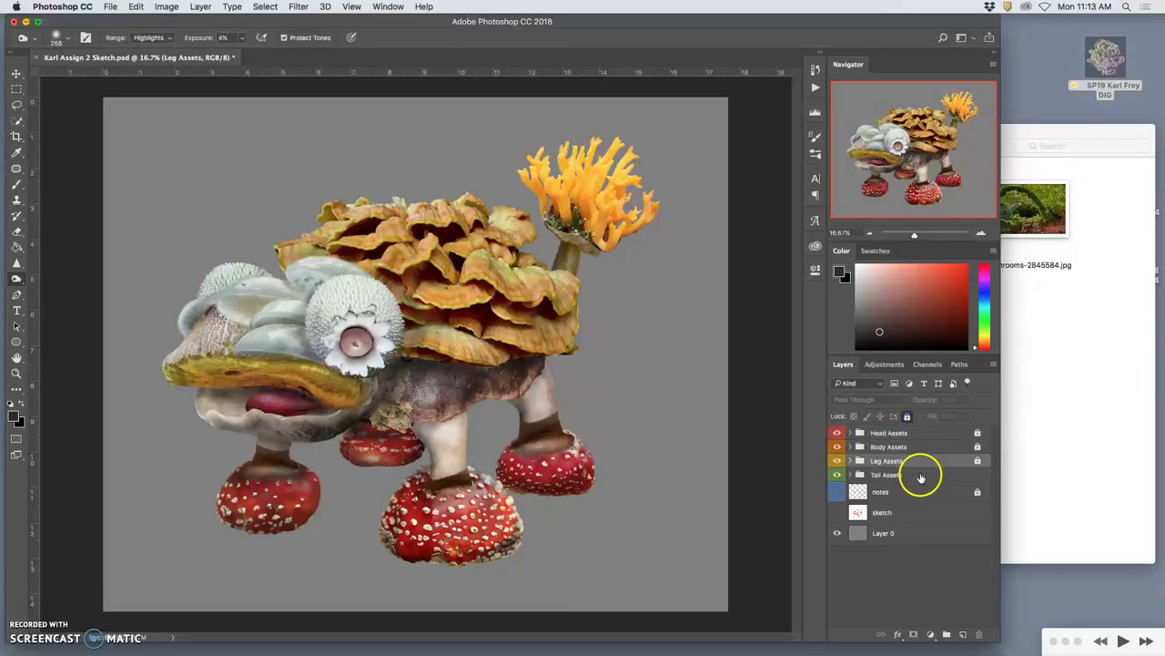
left_click(920, 476)
left_click(907, 416)
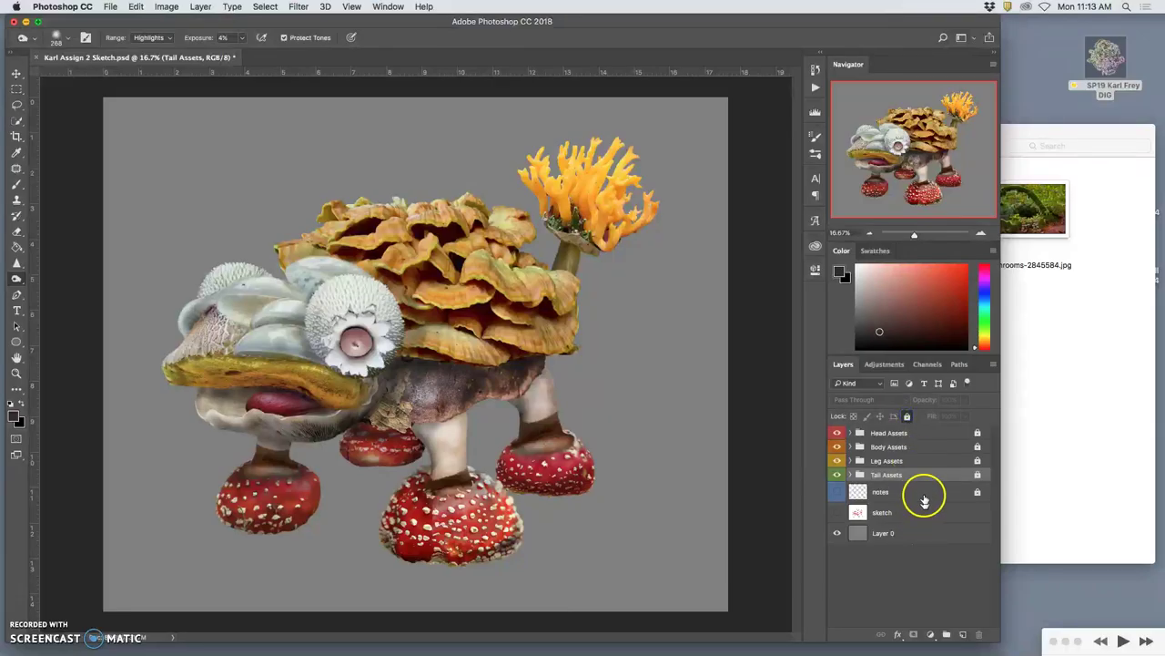
Add a new layer above the Head Assets group and name it Clone Stamp Layer.
left_click(903, 433)
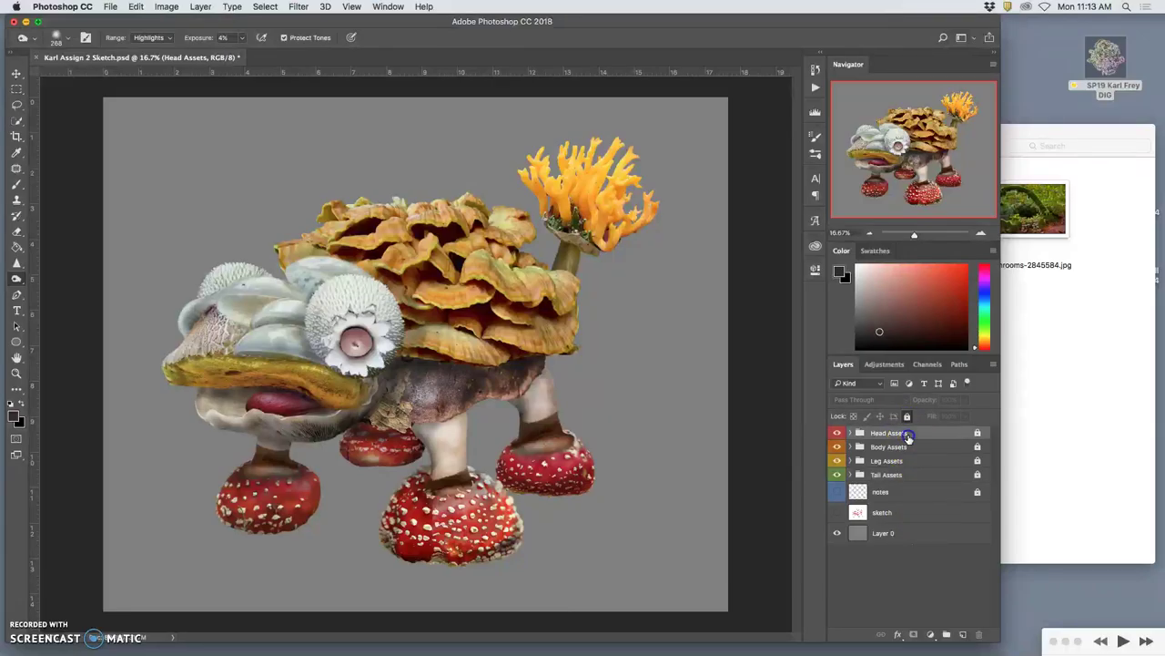
left_click(964, 636)
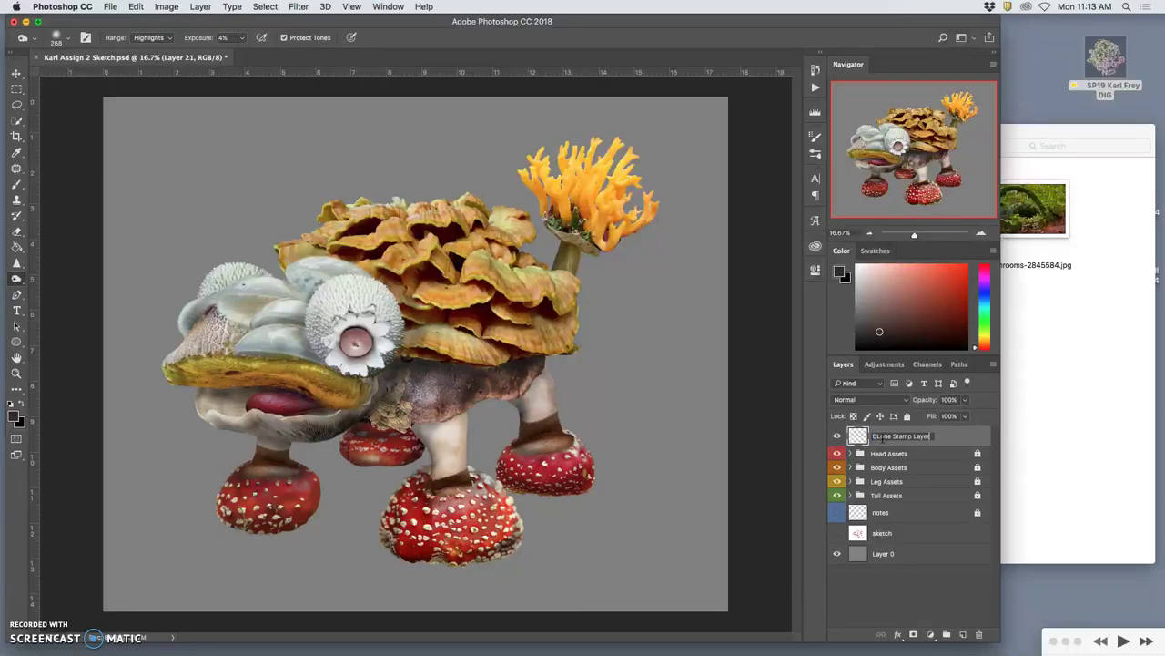
left_click(879, 436)
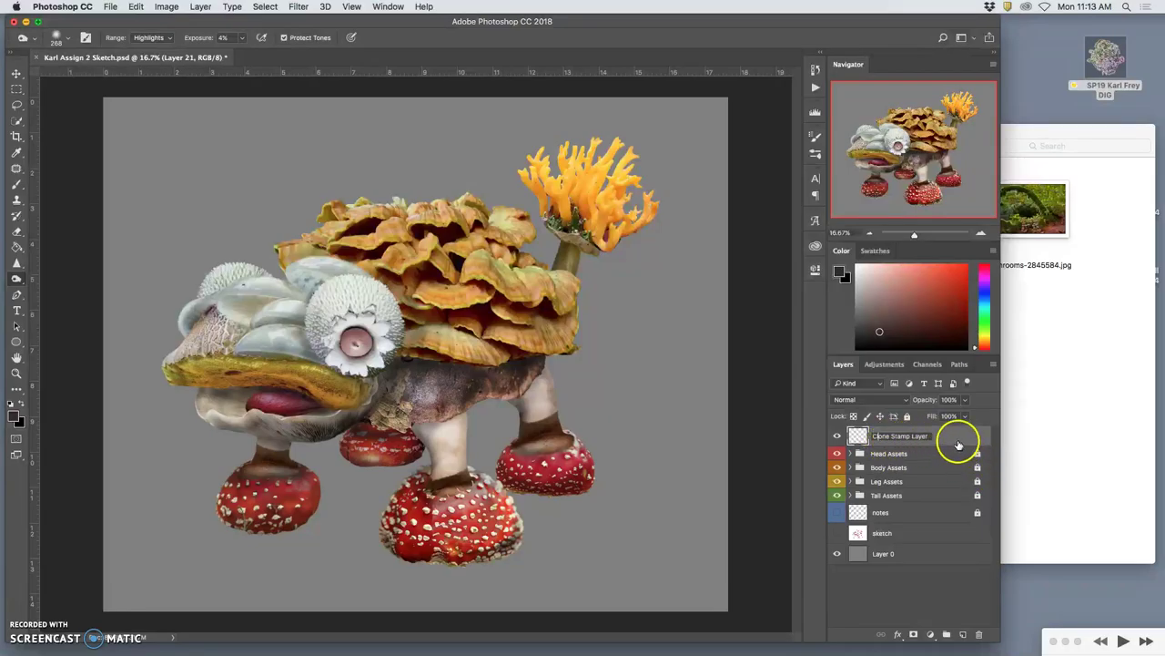
left_click(958, 441)
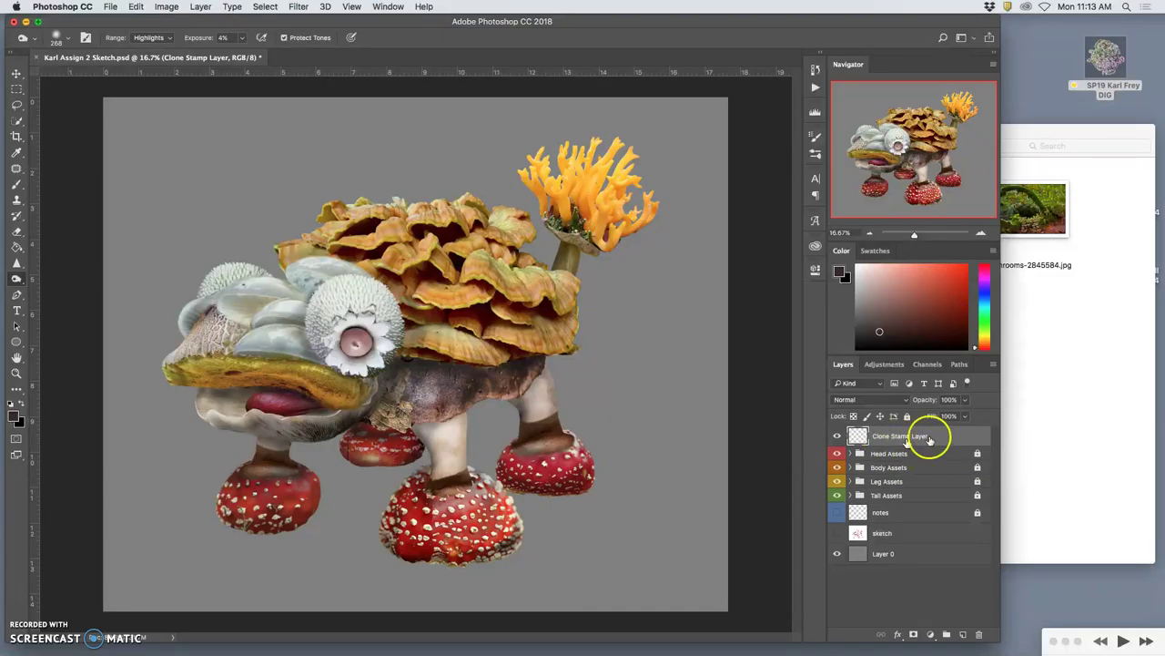
Set up the Clone Stamp tool with a 175 px brush, 22% hardness and 66% opacity for work near the coral tail.
left_click(17, 202)
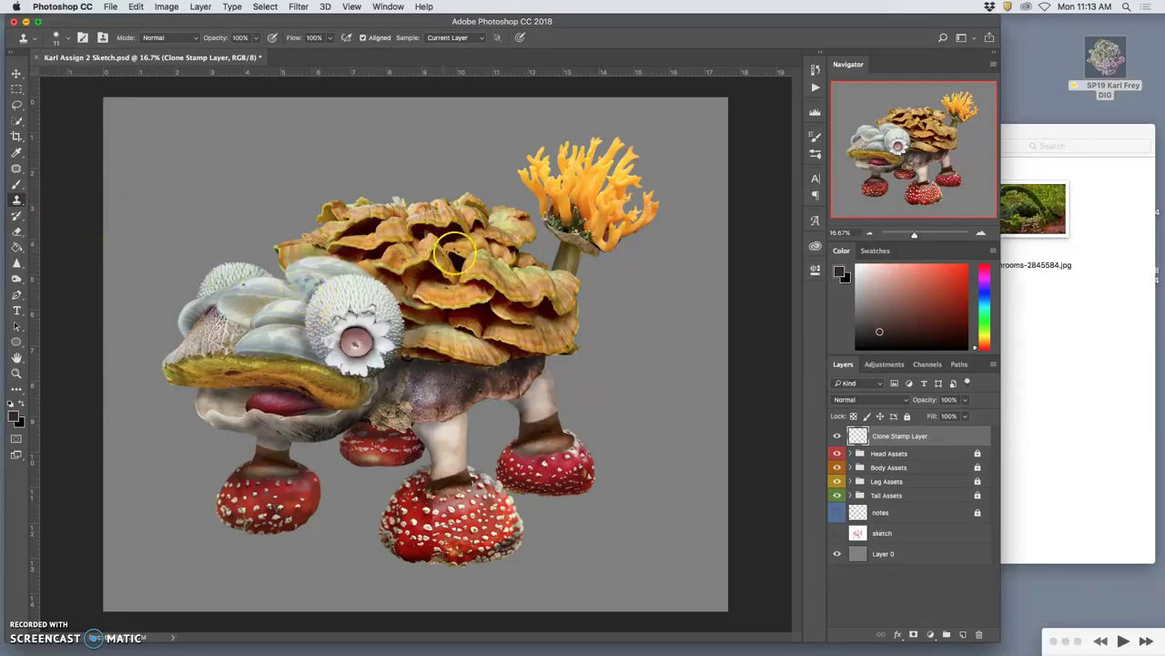
key("super+plus")
key("super+plus")
key("super+plus")
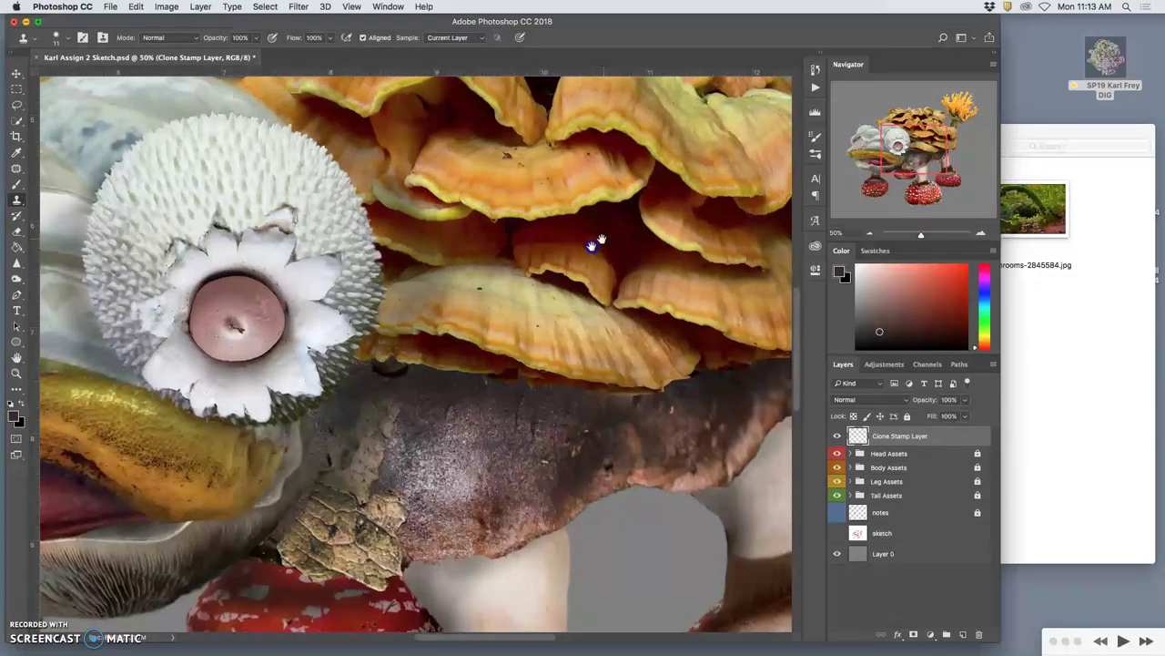
left_click_drag(592, 246, 297, 540)
left_click_drag(562, 274, 491, 291)
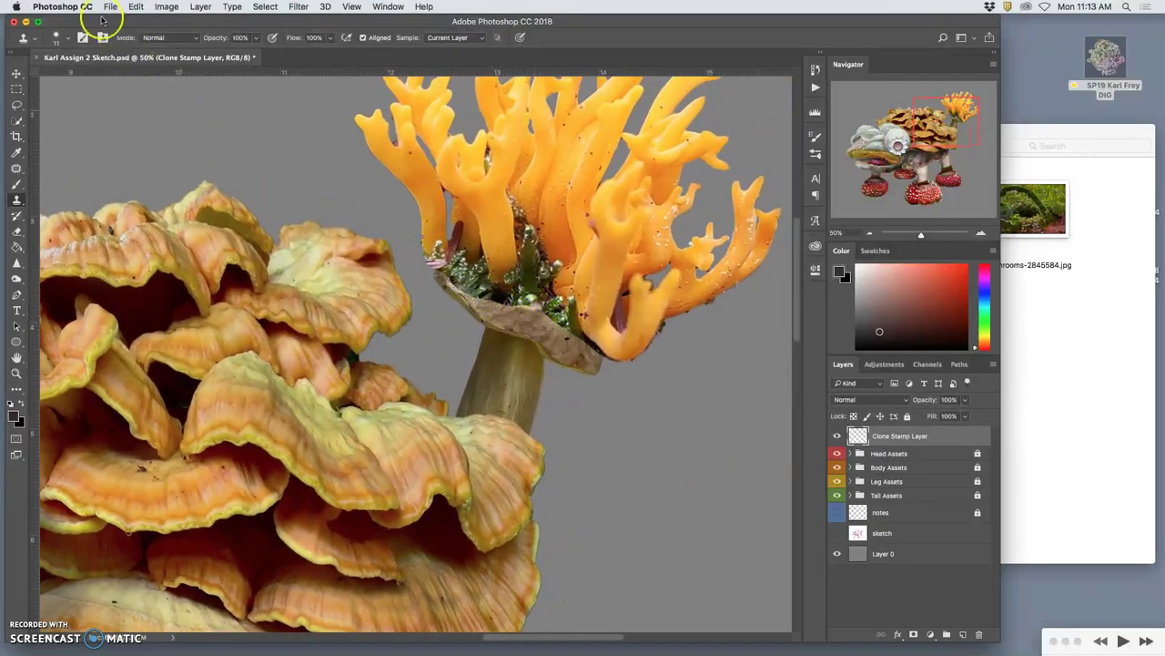
left_click(65, 38)
left_click_drag(95, 82, 101, 76)
left_click(122, 99)
left_click(125, 76)
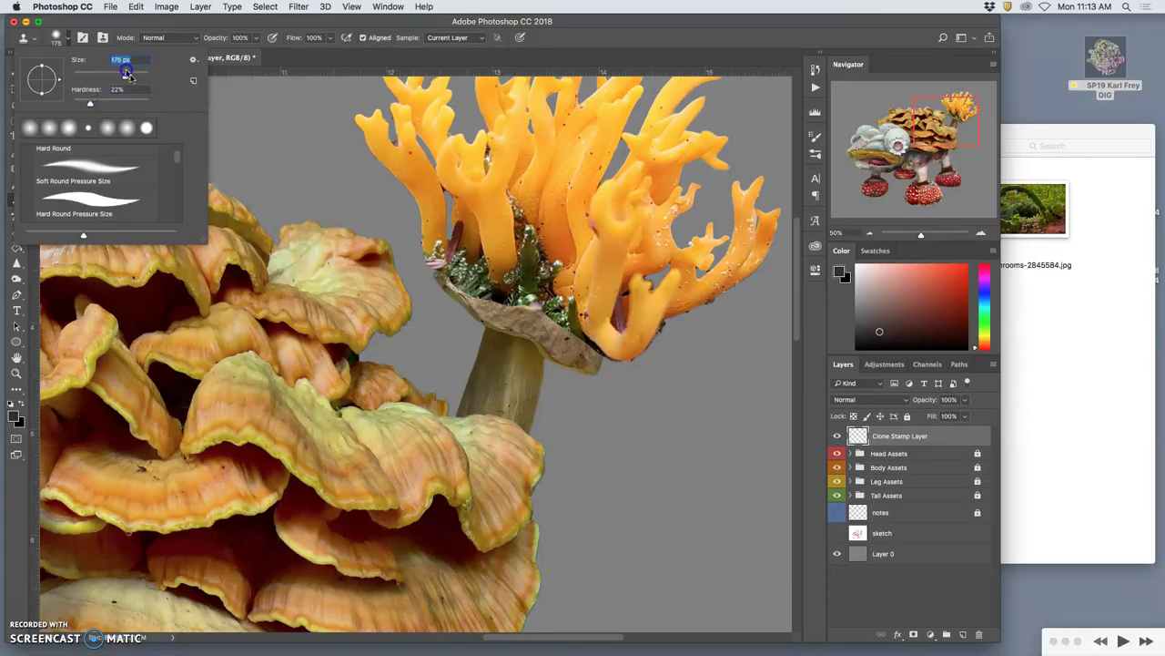
left_click(256, 38)
left_click_drag(252, 51, 237, 53)
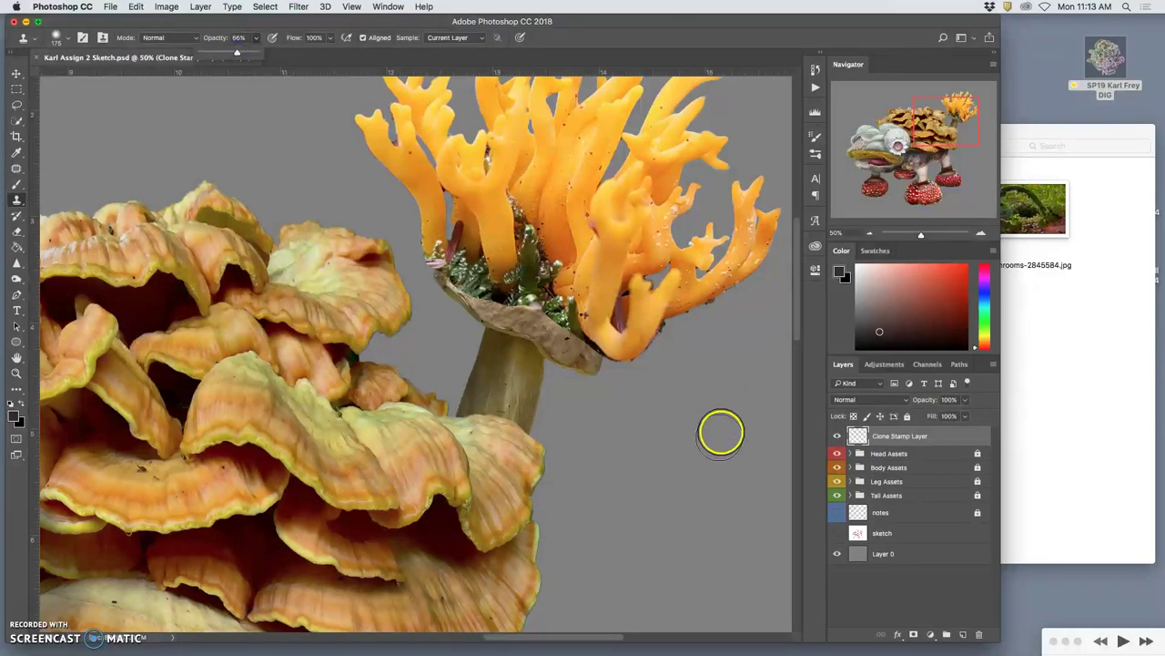